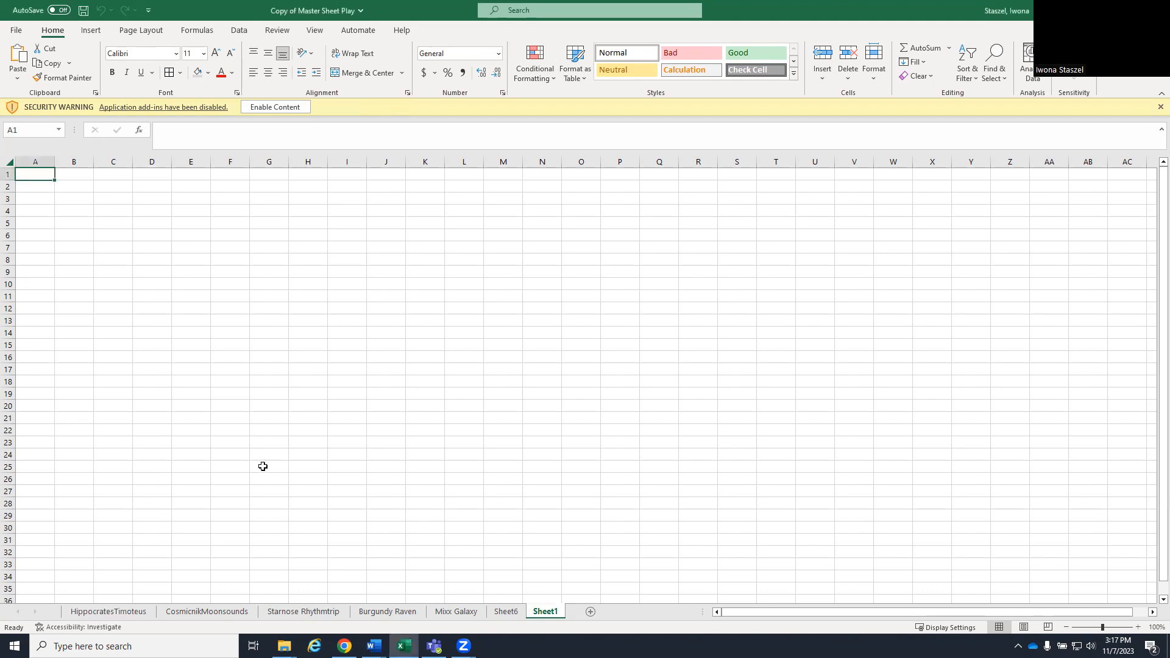
- Review the leadership score, Total column and total overall score on the first candidate's sheet, and return to Sheet1
click(71, 612)
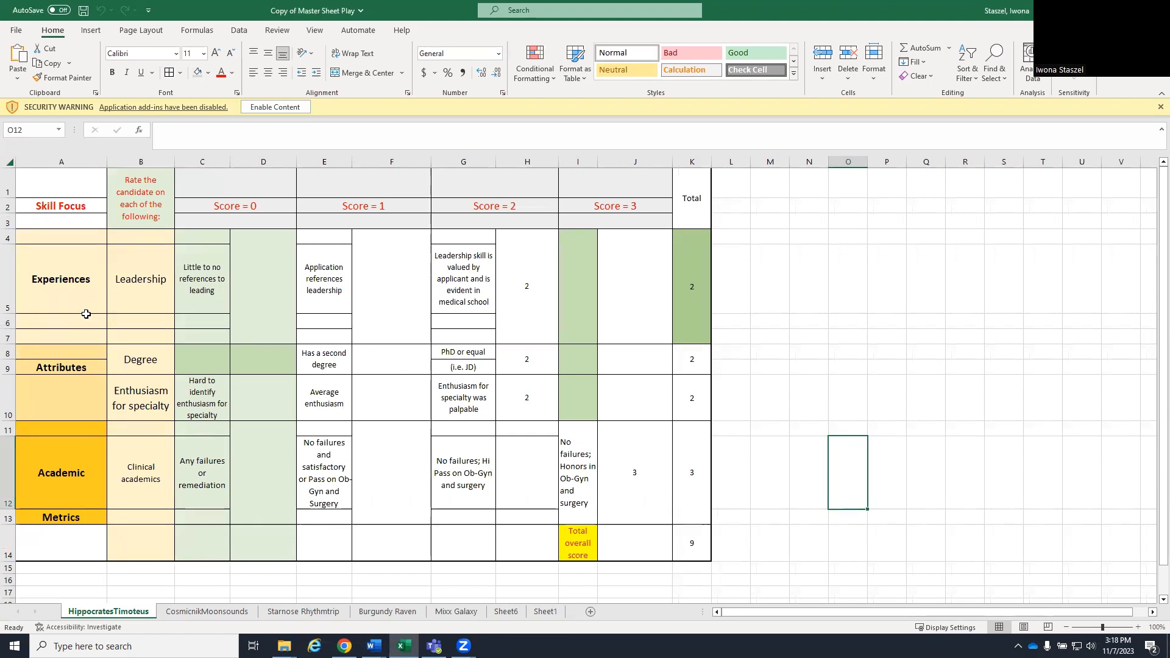
click(385, 271)
click(520, 272)
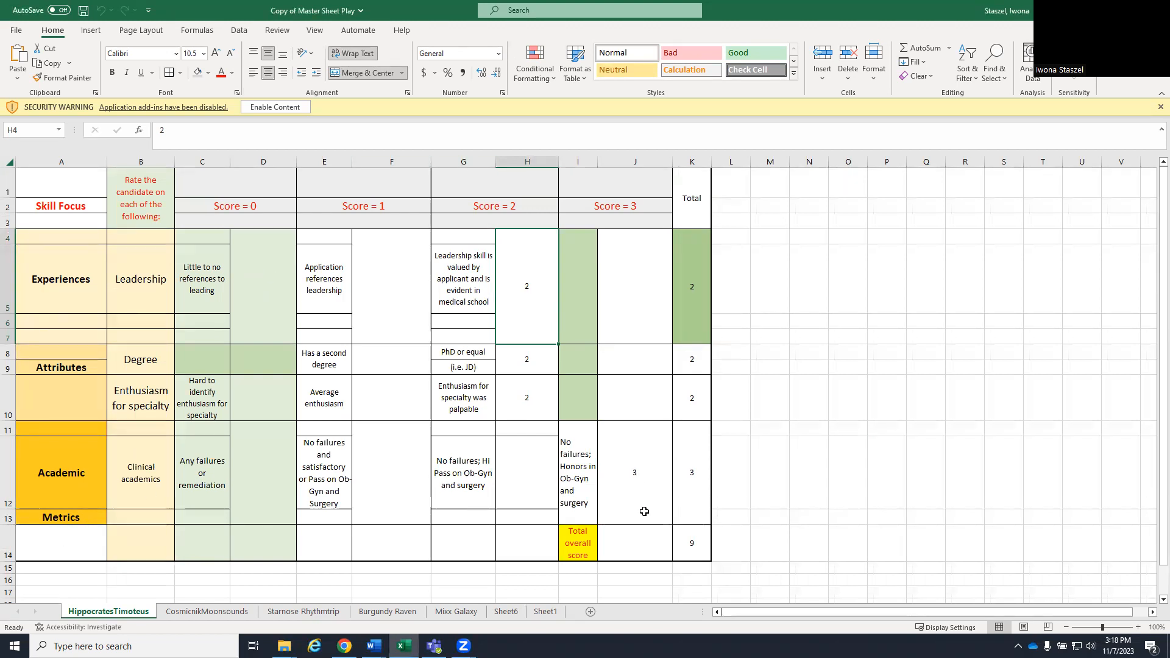
click(698, 178)
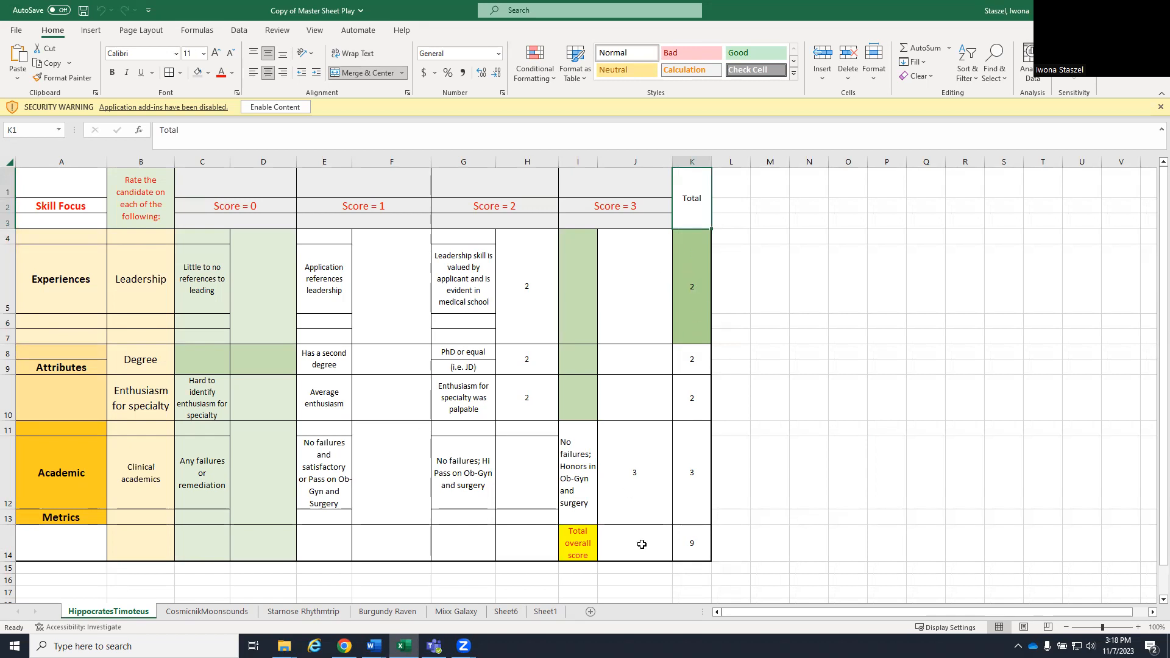
click(689, 546)
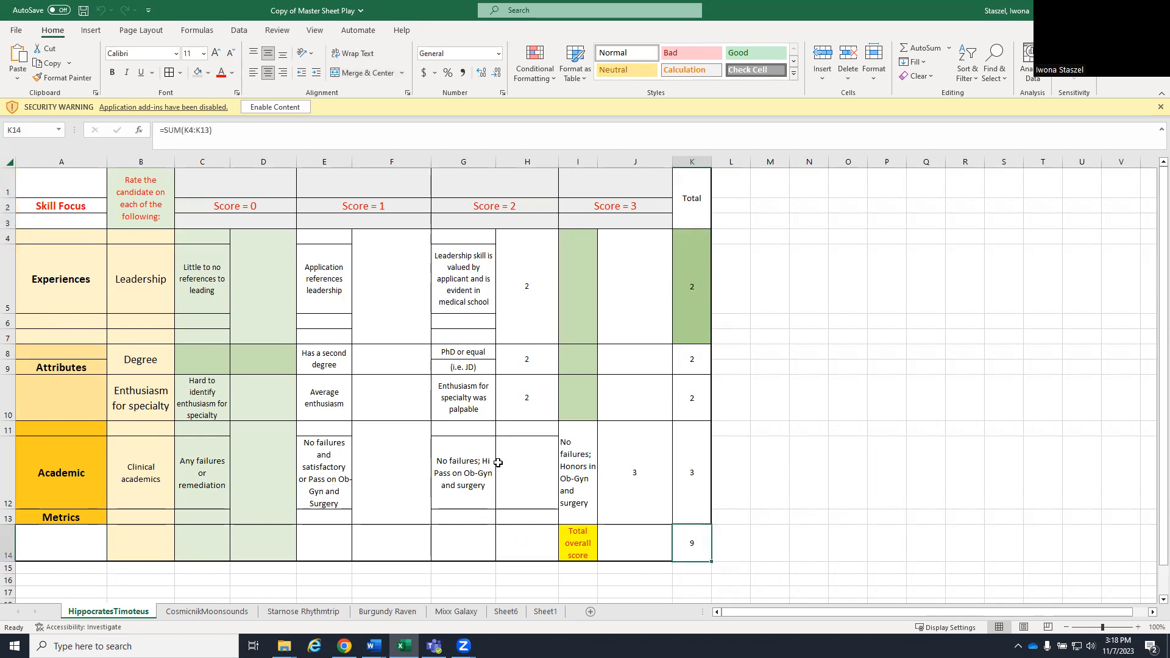
click(546, 613)
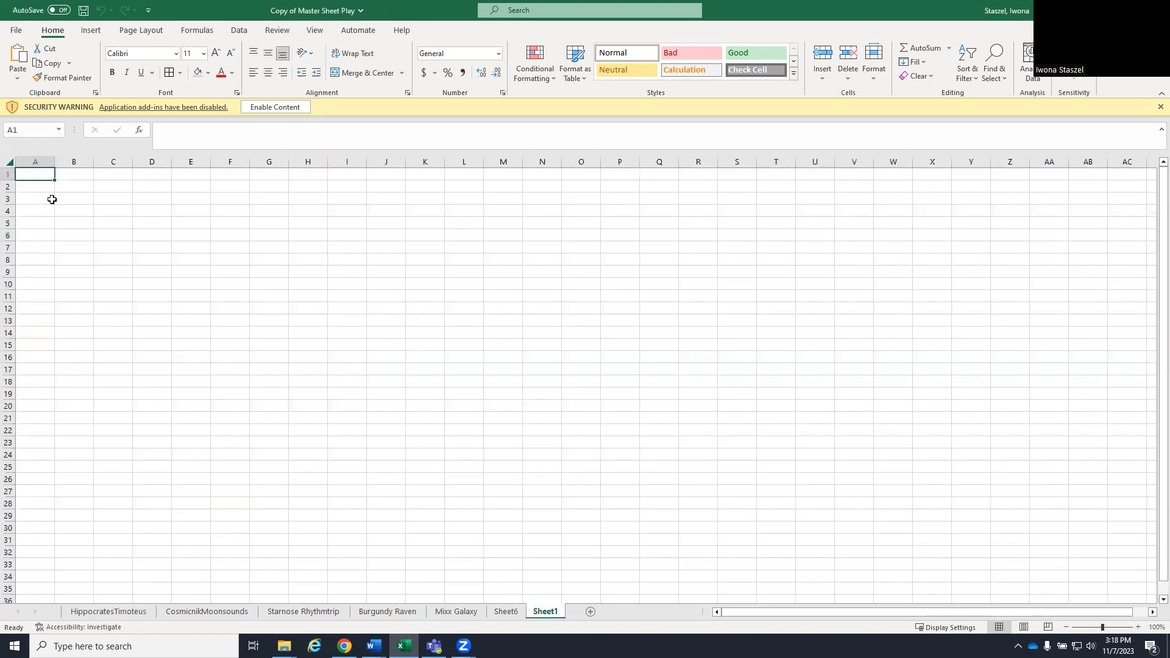
- Copy the Experiences heading from the first candidate's sheet into B1 of Sheet1 and widen column B to fit it
click(121, 612)
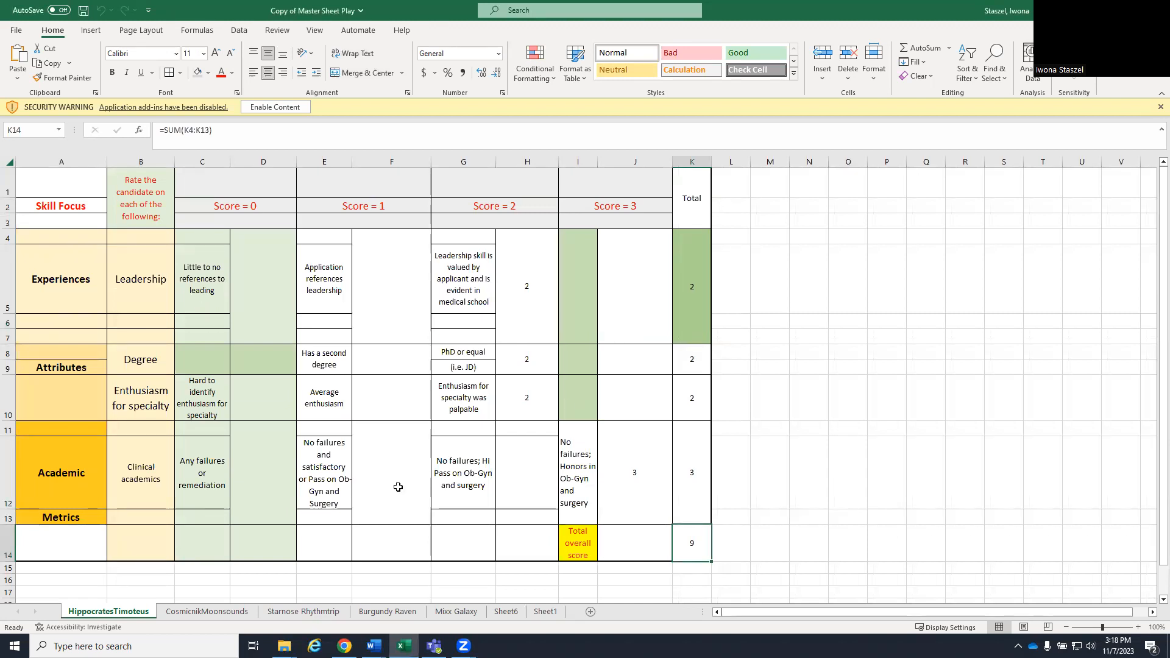
click(81, 279)
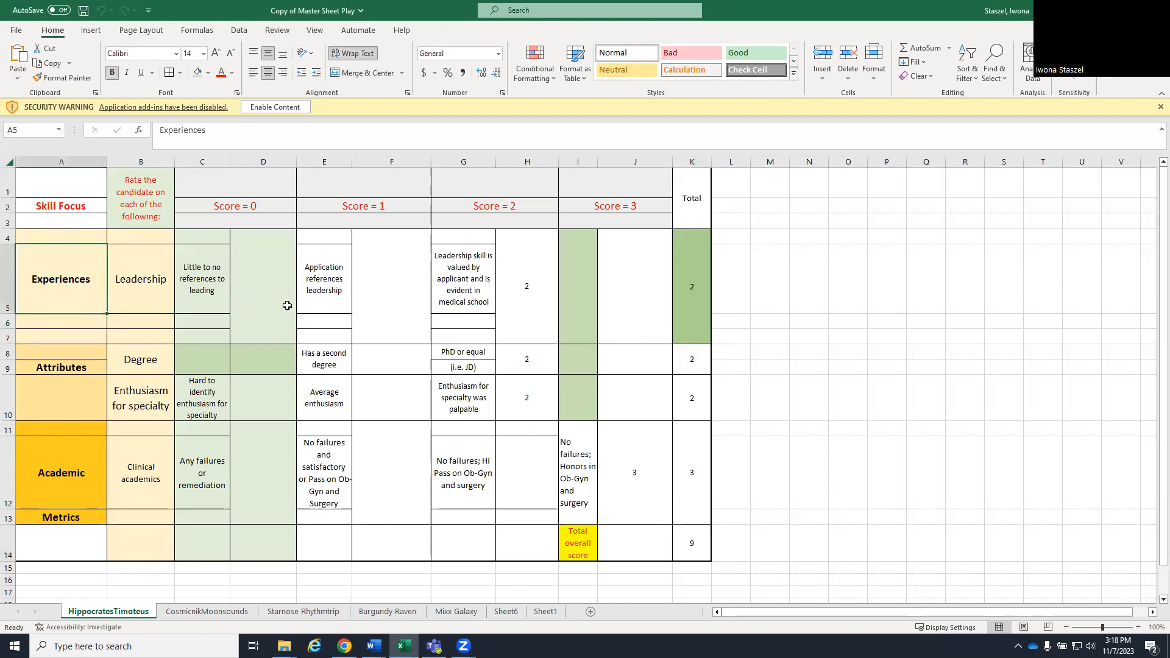
key(ctrl+c)
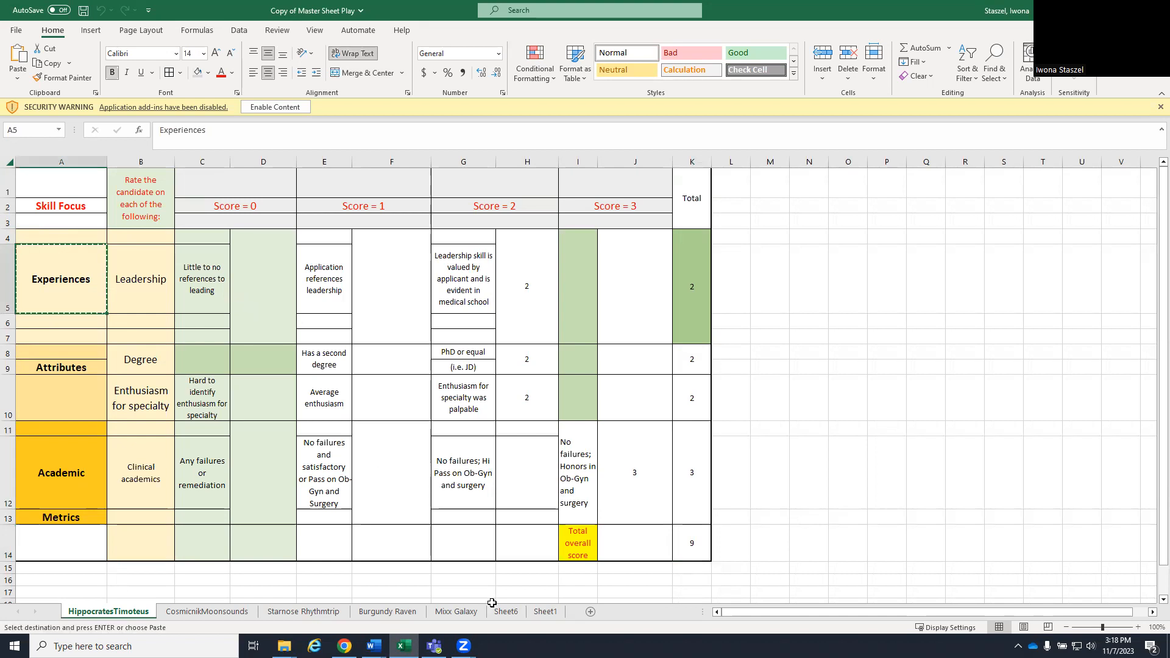
click(536, 612)
click(84, 179)
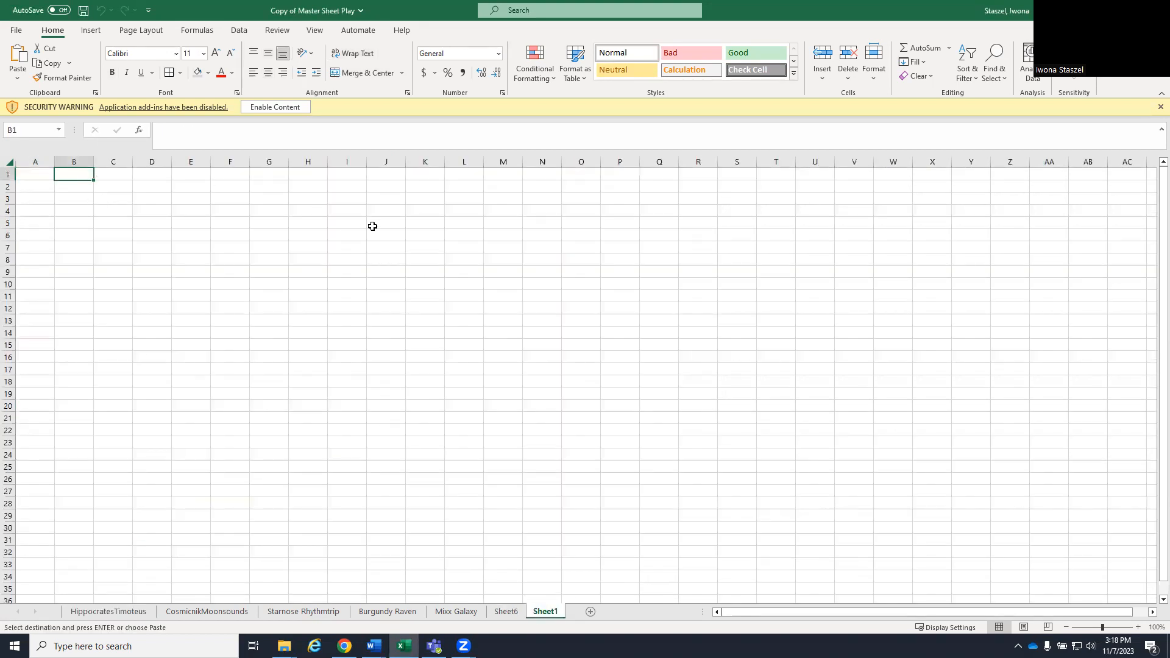
key(ctrl+v)
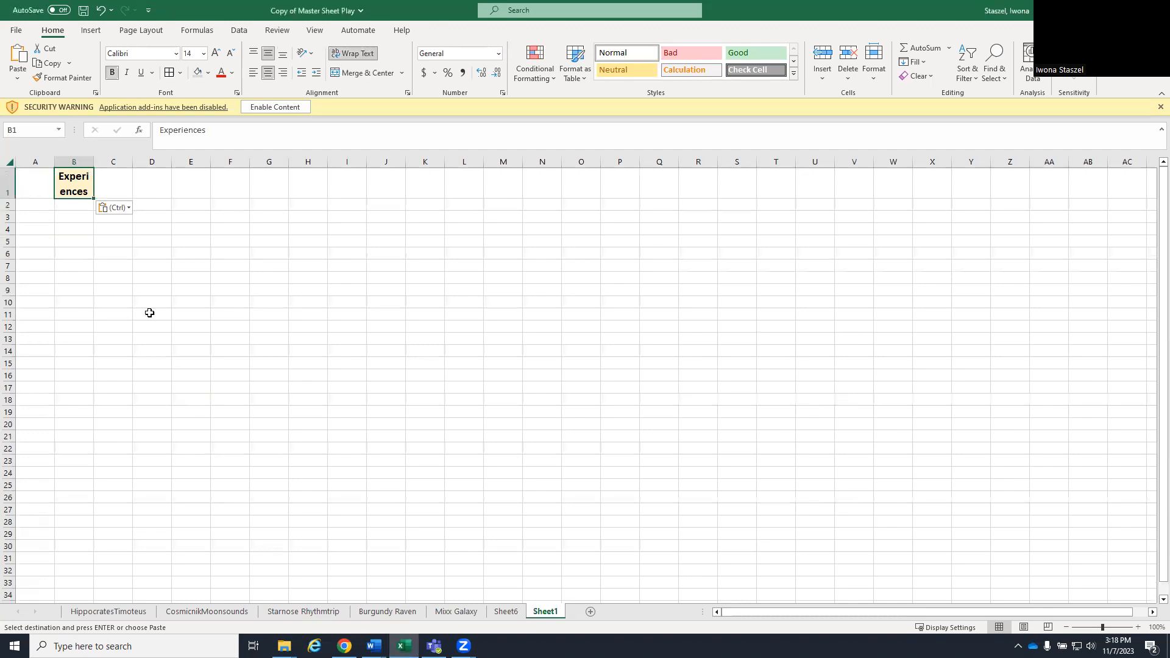
drag(89, 166, 127, 162)
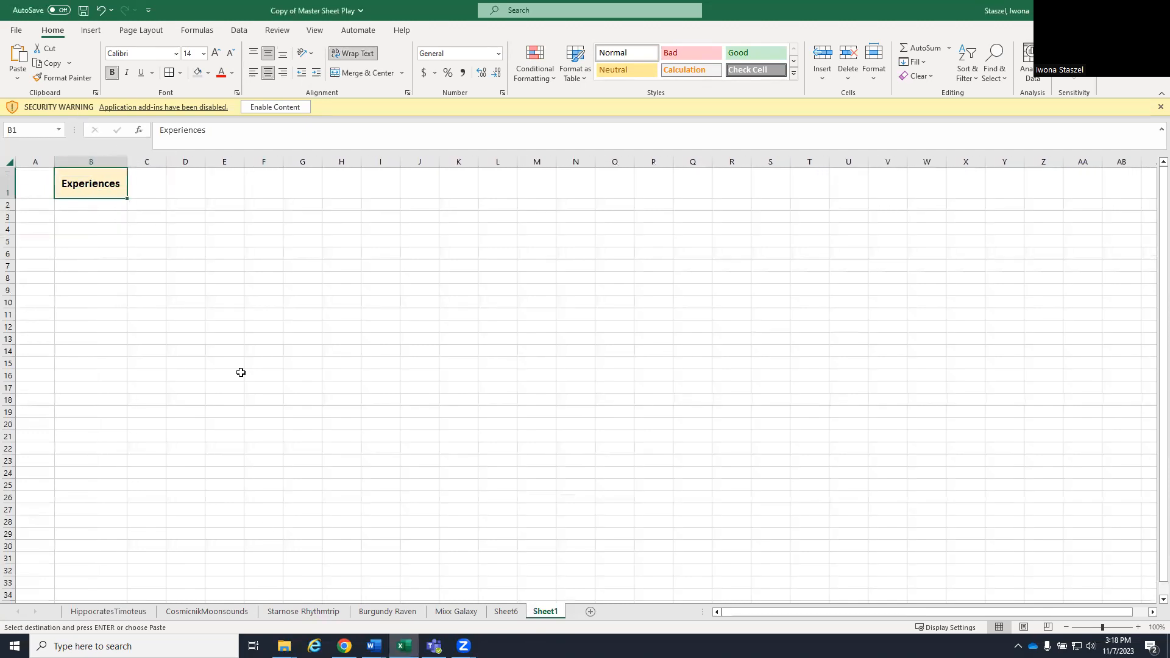
- Copy the Leadership label from the first candidate's sheet into B2 of Sheet1, below Experiences
click(134, 609)
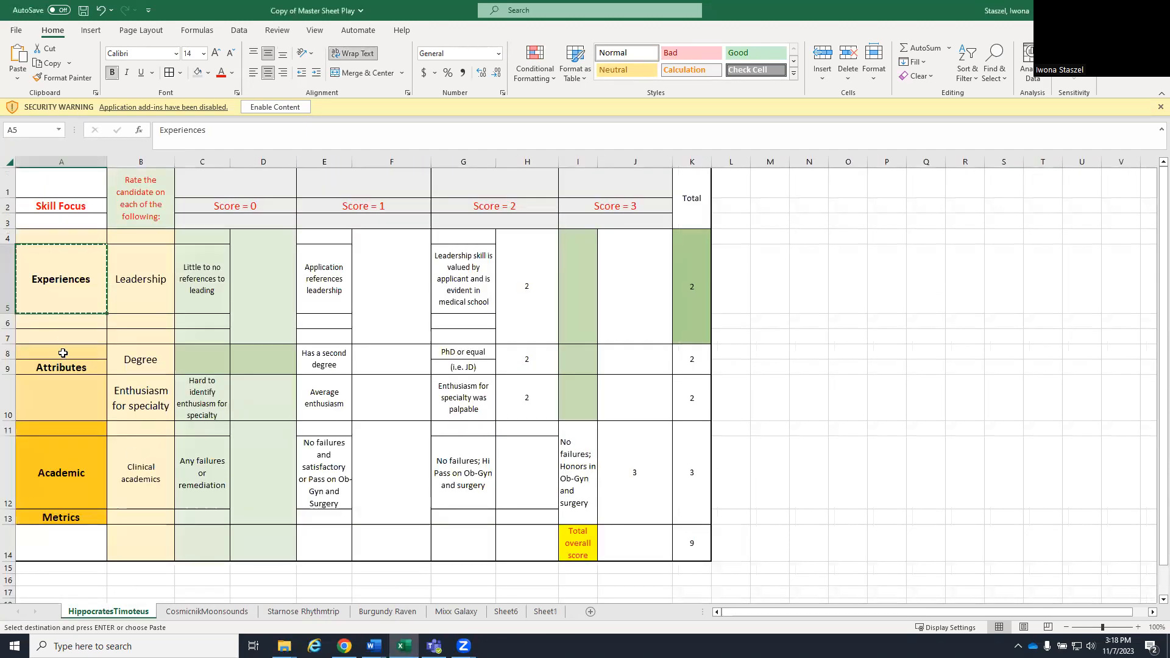
click(135, 291)
key(ctrl+c)
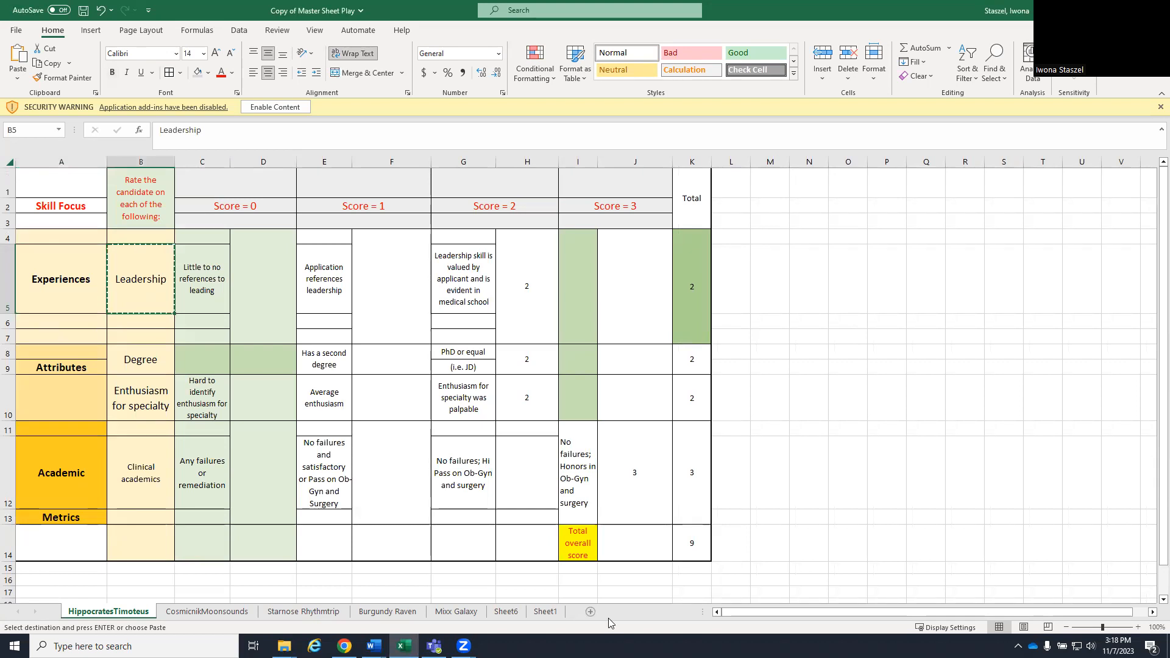
click(545, 612)
click(108, 206)
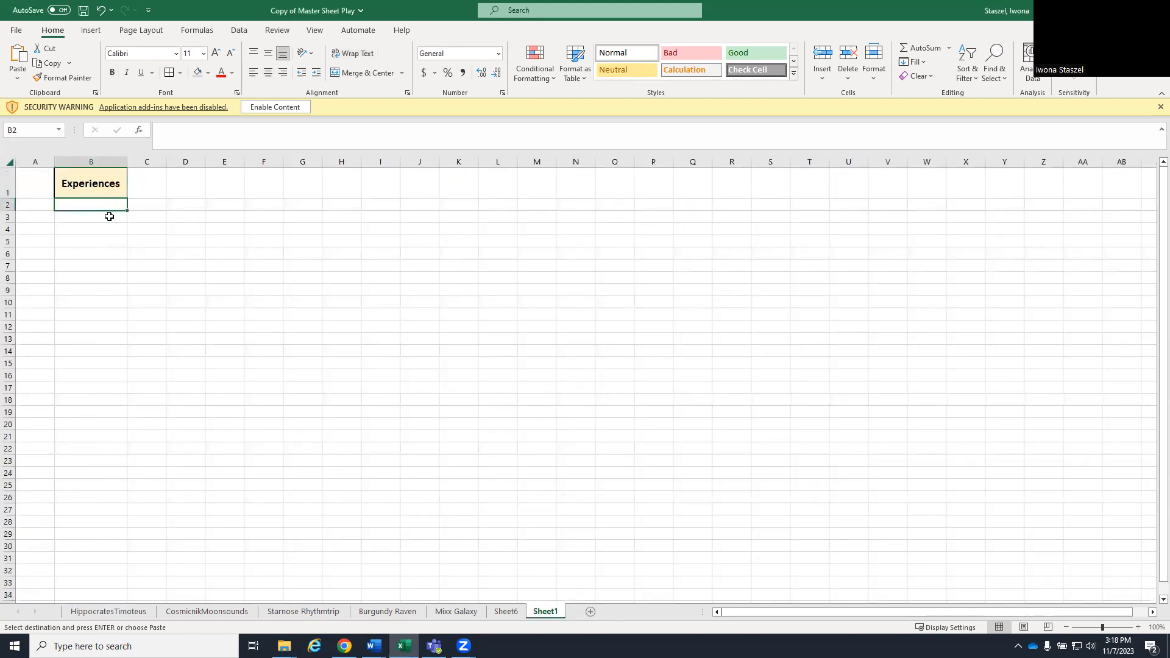
key(ctrl+v)
- Copy the Attributes heading from the first candidate's sheet into C1 of Sheet1 and widen column C to fit it
click(109, 611)
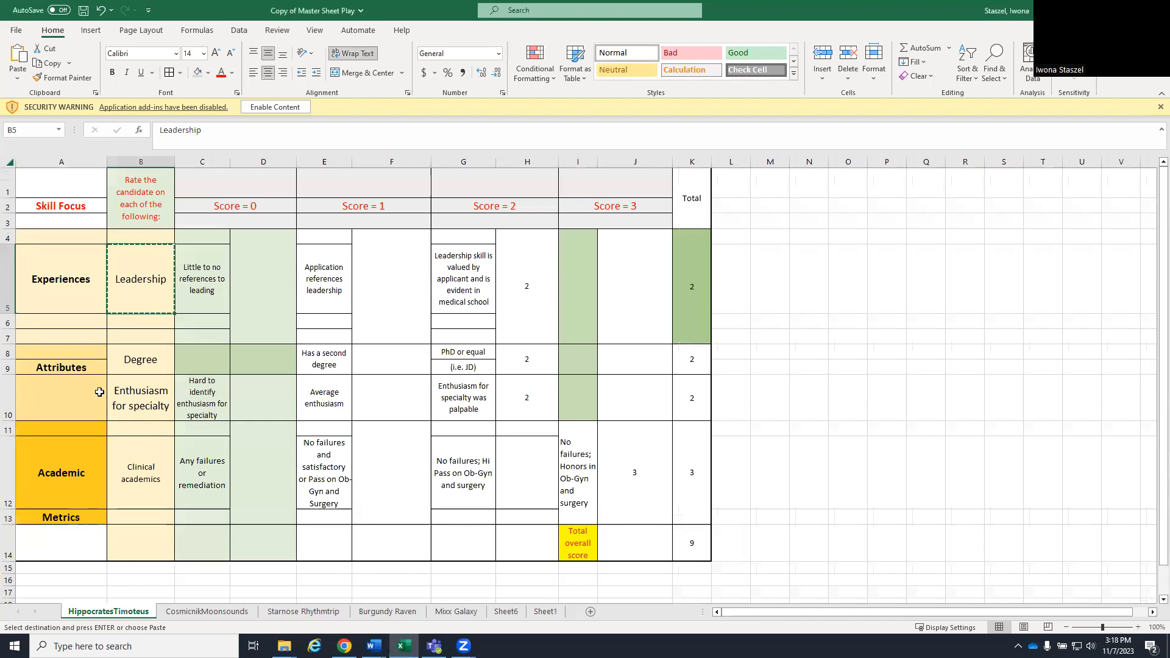
click(82, 369)
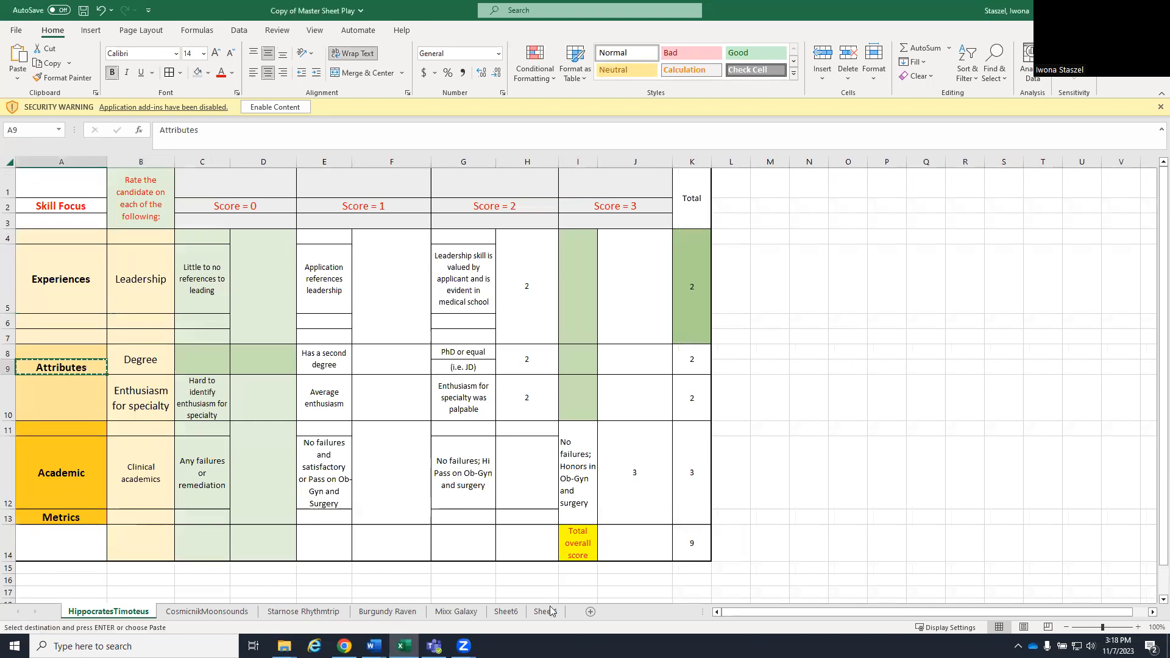
click(545, 611)
click(146, 186)
key(ctrl+v)
drag(166, 163, 210, 164)
- Copy the Degree label from the first candidate's sheet into C2 of Sheet1, below Attributes
click(129, 613)
click(143, 367)
key(ctrl+c)
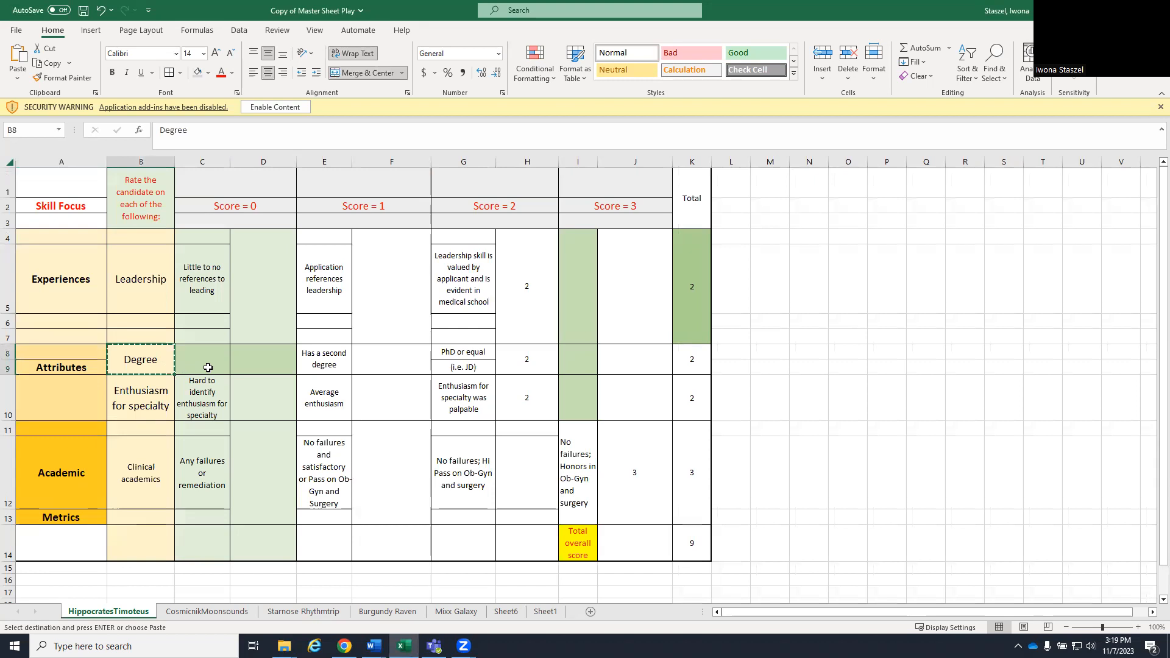
click(545, 612)
click(161, 208)
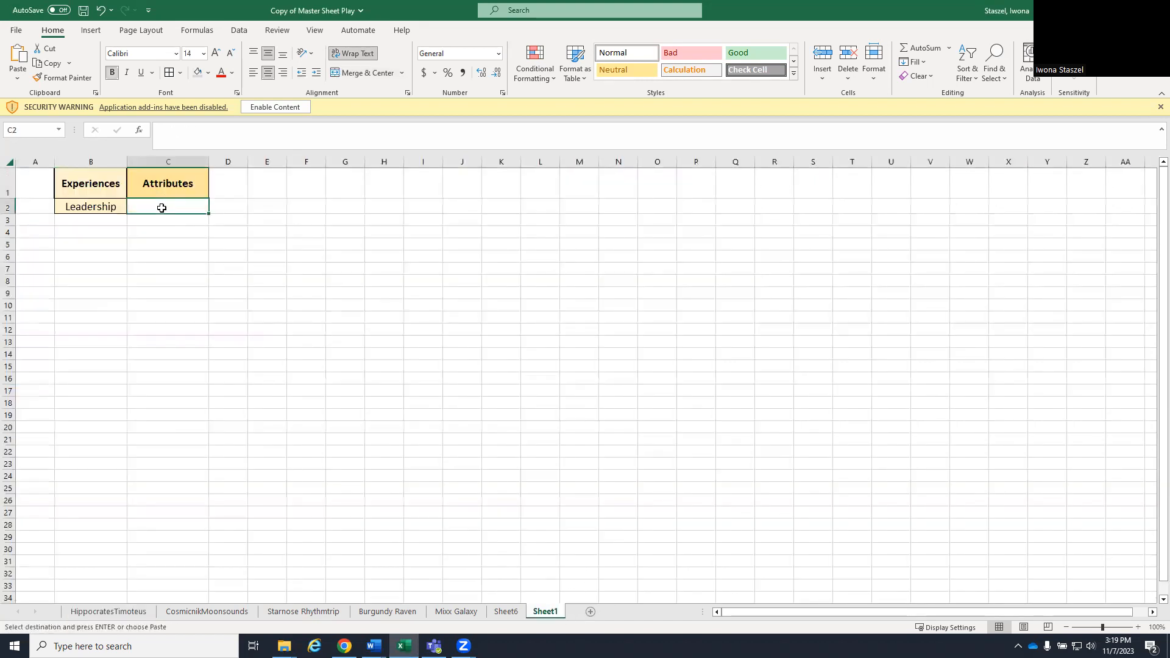
key(ctrl+v)
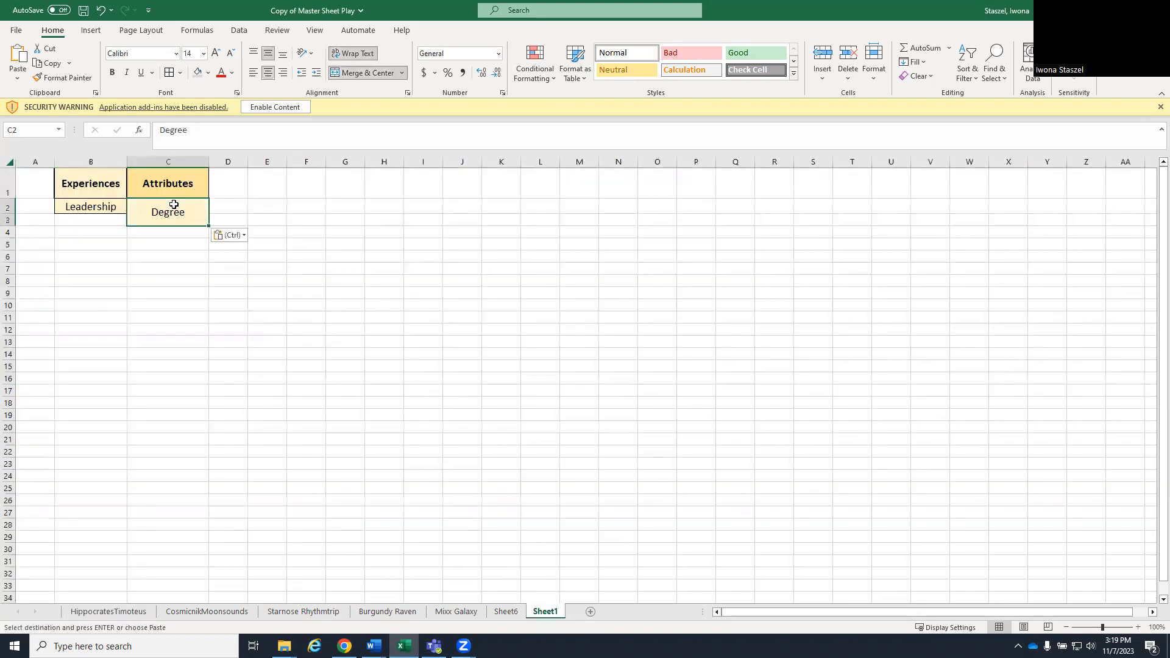
- Copy the Enthusiasm for specialty label from the first candidate's sheet into D2 of Sheet1
click(110, 613)
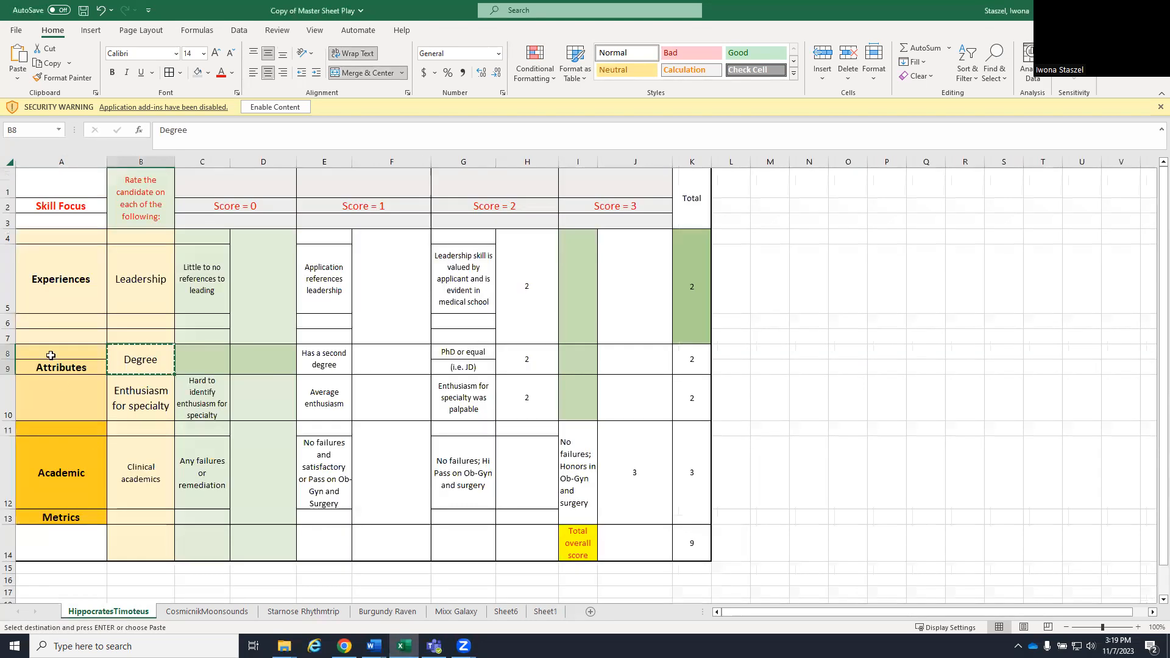
click(137, 396)
key(ctrl+c)
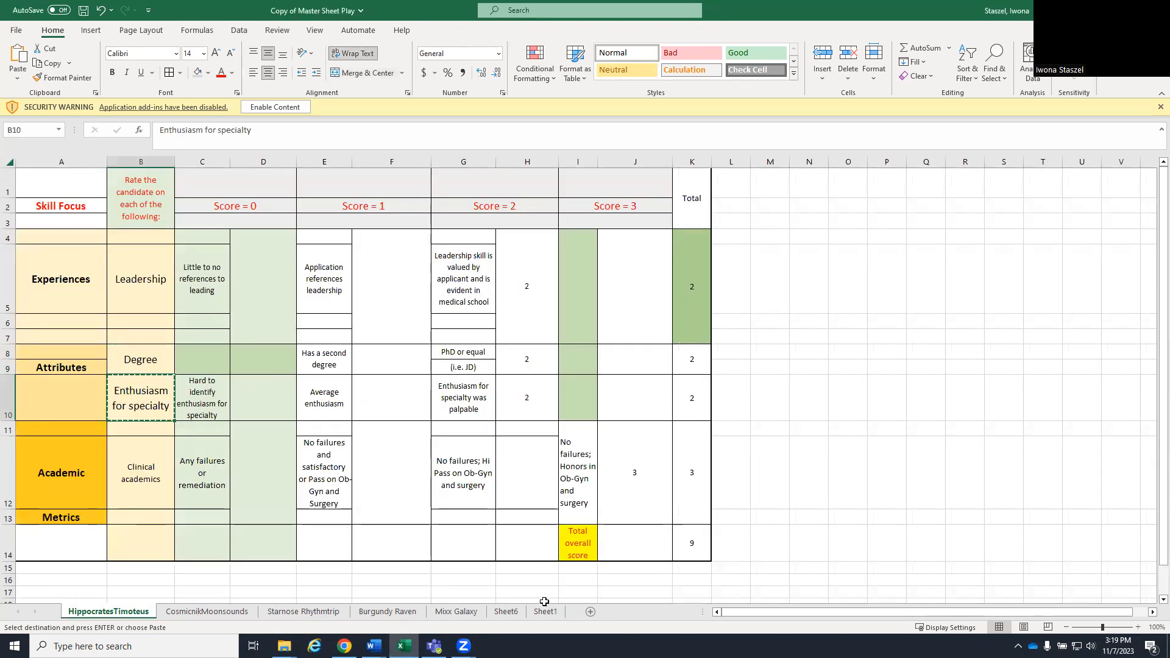
click(545, 611)
click(231, 203)
key(ctrl+v)
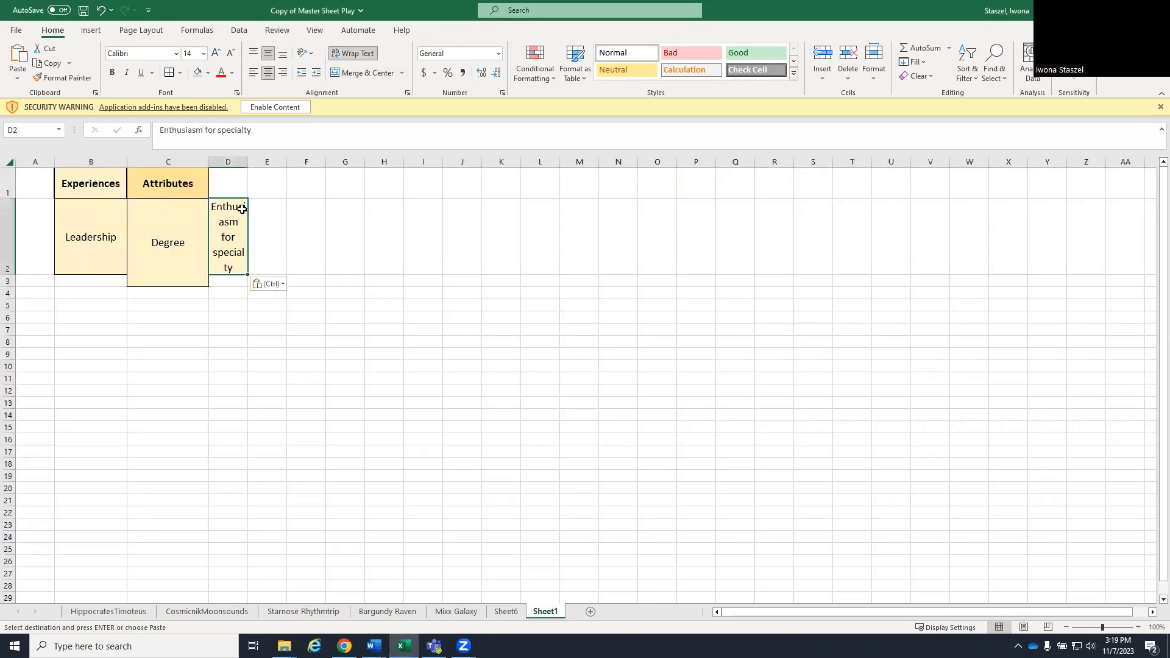
- Unmerge the Degree cell spanning C2:C3, and merge and center the Attributes heading across C1:D1
click(158, 253)
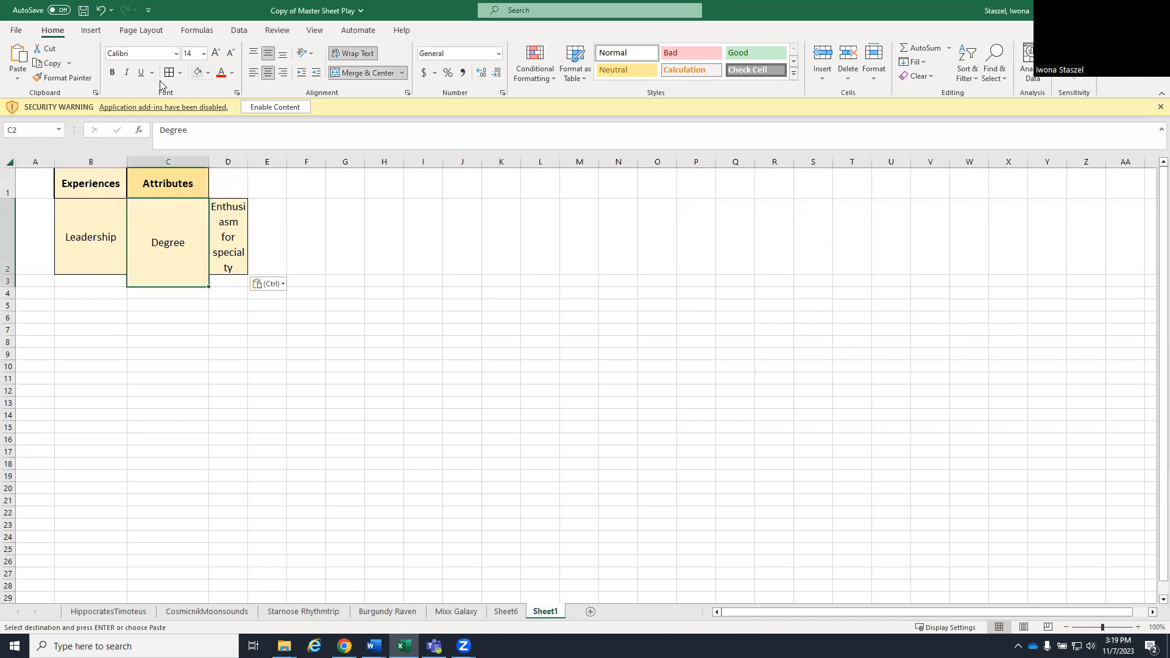
click(377, 73)
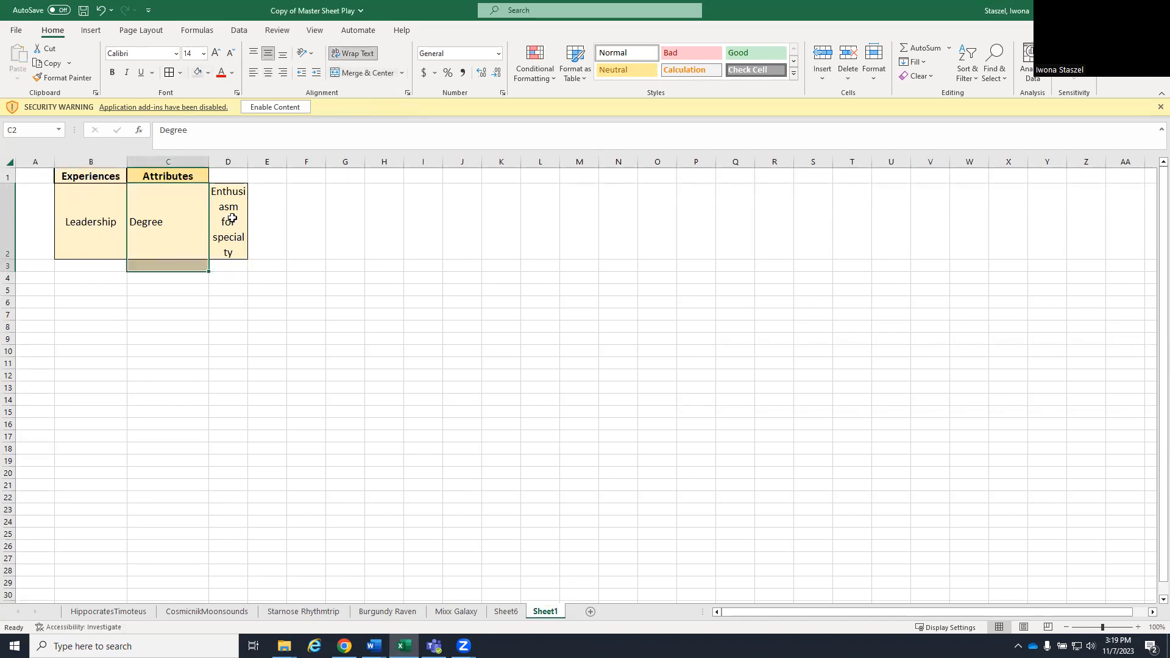
click(184, 351)
drag(194, 173, 228, 176)
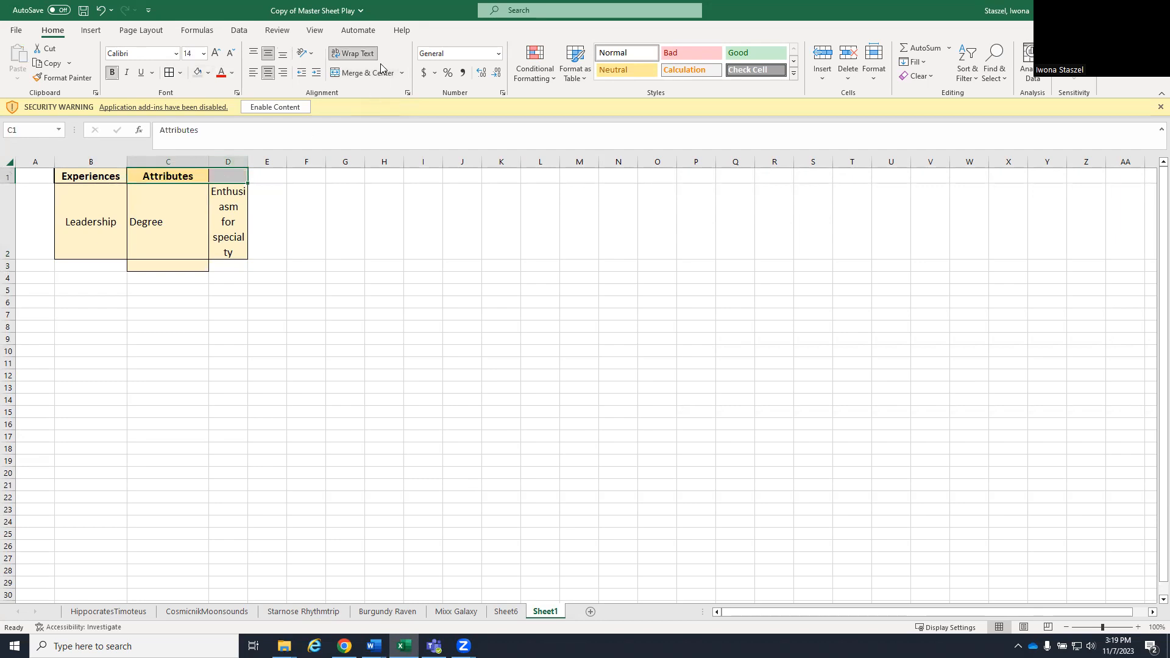
click(363, 73)
- Clear the leftover fill and border in C3 by extending blank D3 over it, and widen column D
click(236, 269)
drag(248, 271, 157, 268)
click(183, 338)
drag(248, 162, 282, 162)
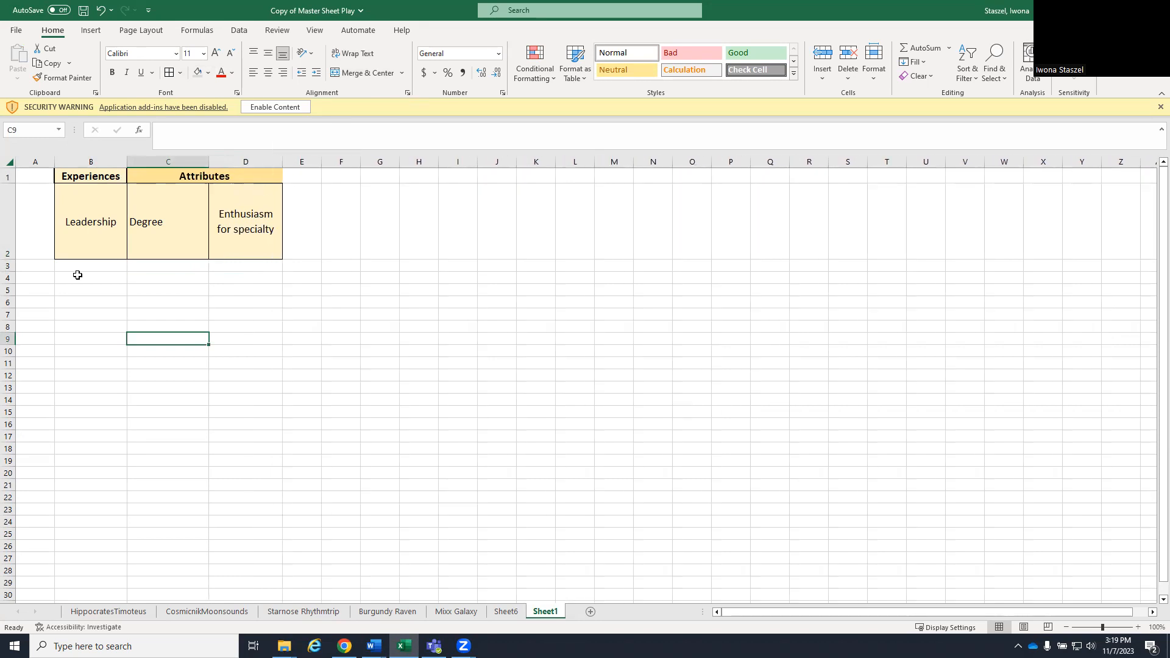
- Copy the Academic heading from the first candidate's sheet into E1 of Sheet1
click(128, 611)
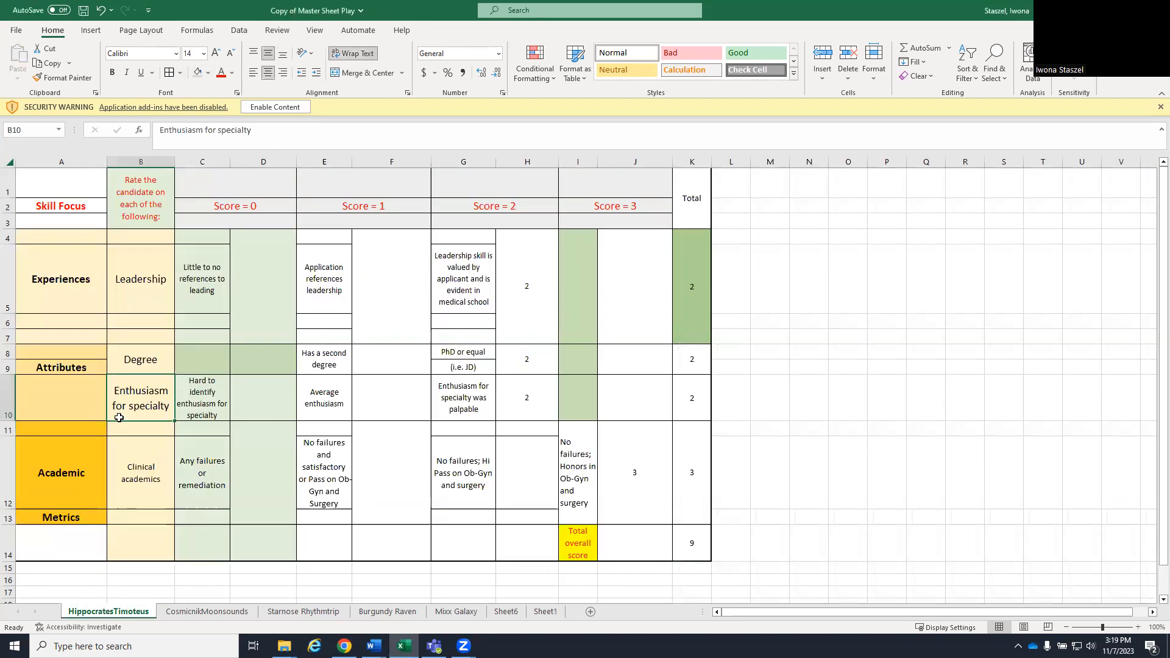
click(74, 468)
key(ctrl+c)
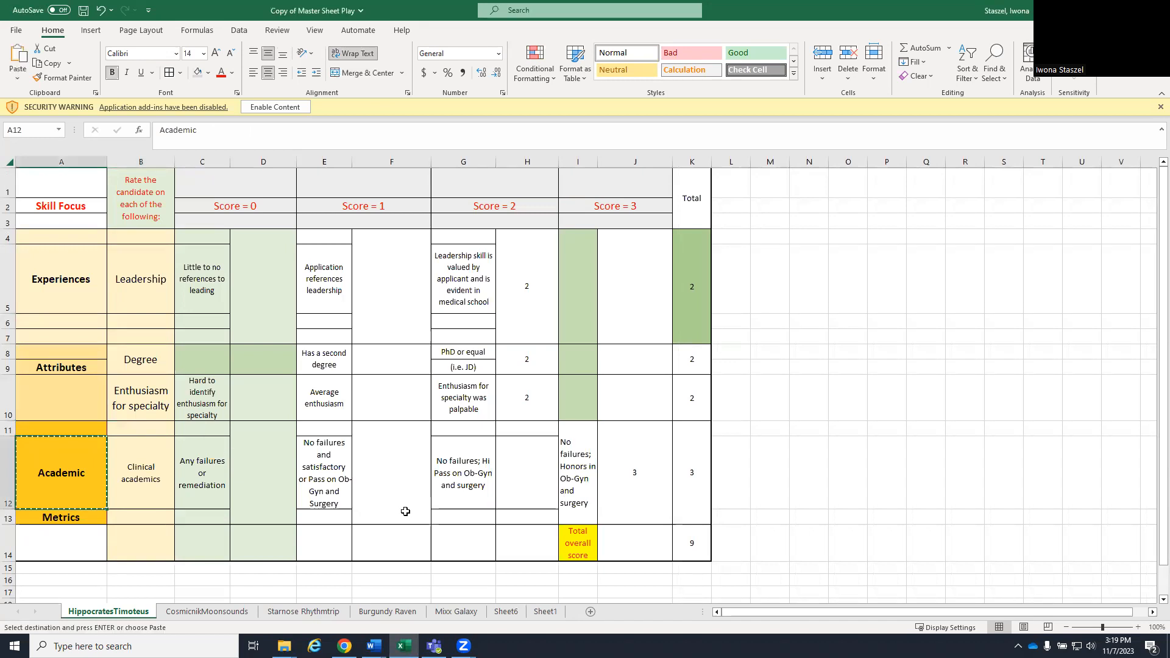
click(543, 613)
click(315, 179)
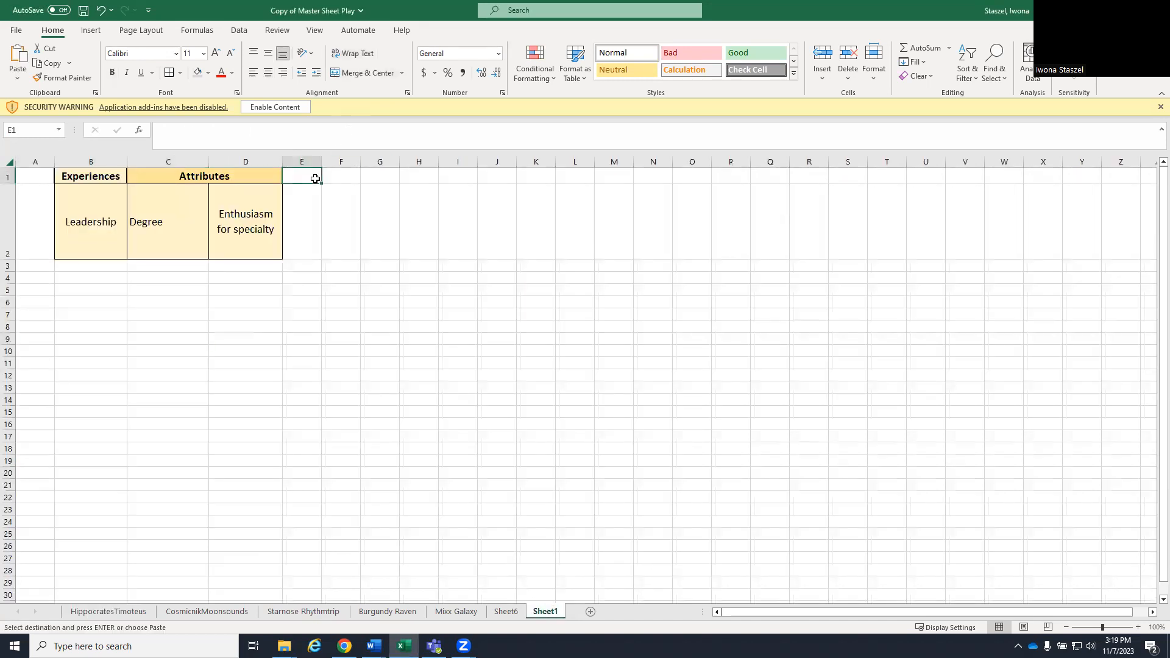
key(ctrl+v)
- Copy the Clinical academics label from the first candidate's sheet into E2 of Sheet1 and widen column E to fit it
click(119, 612)
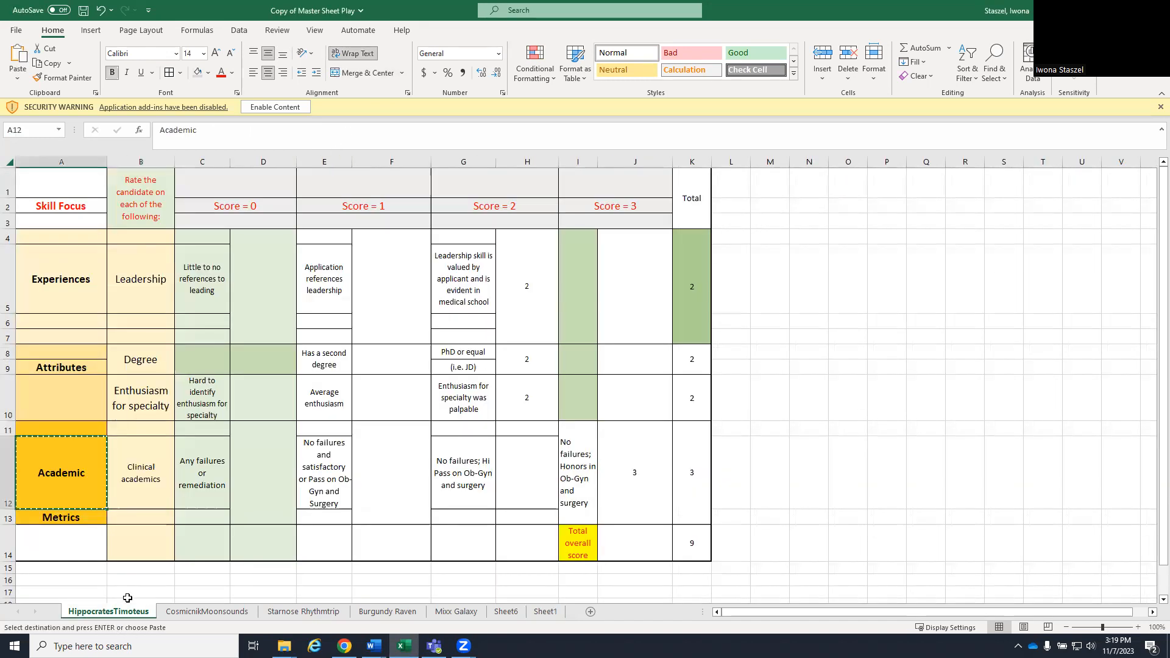
click(137, 488)
key(ctrl+c)
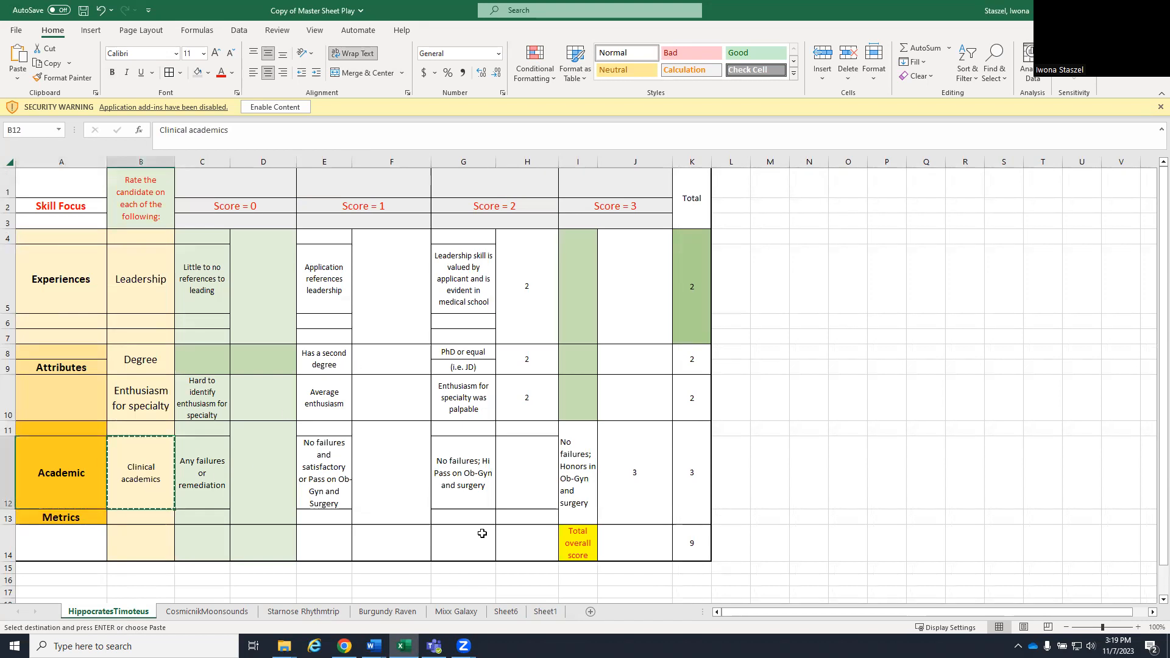
click(547, 612)
click(306, 240)
key(ctrl+v)
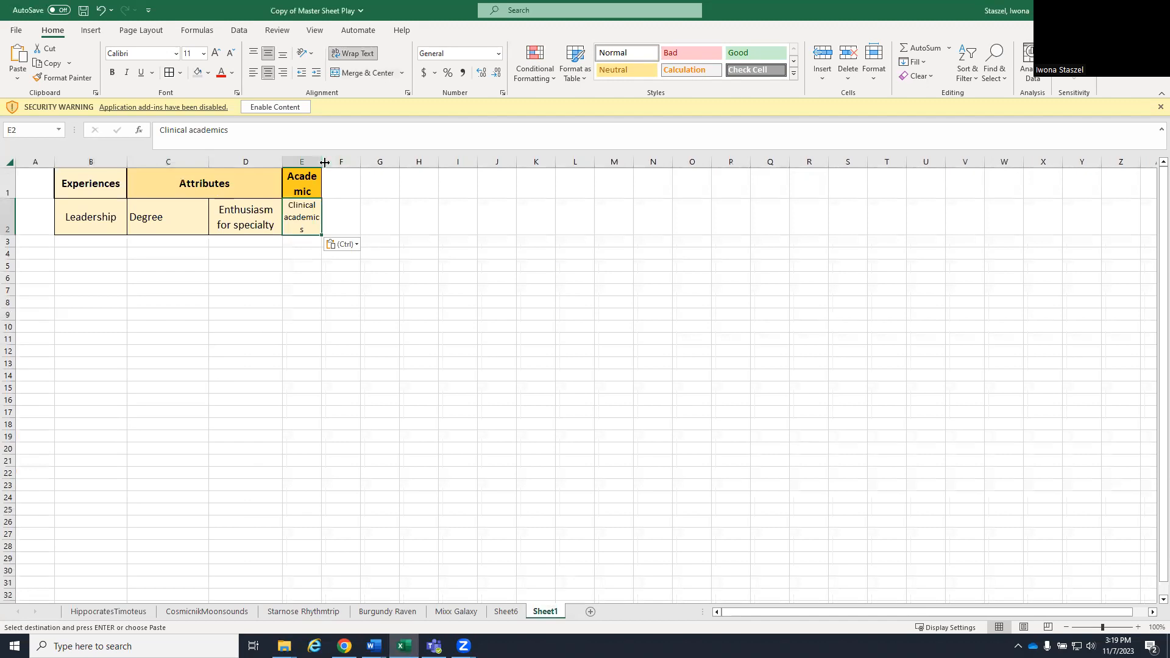
drag(326, 162, 357, 166)
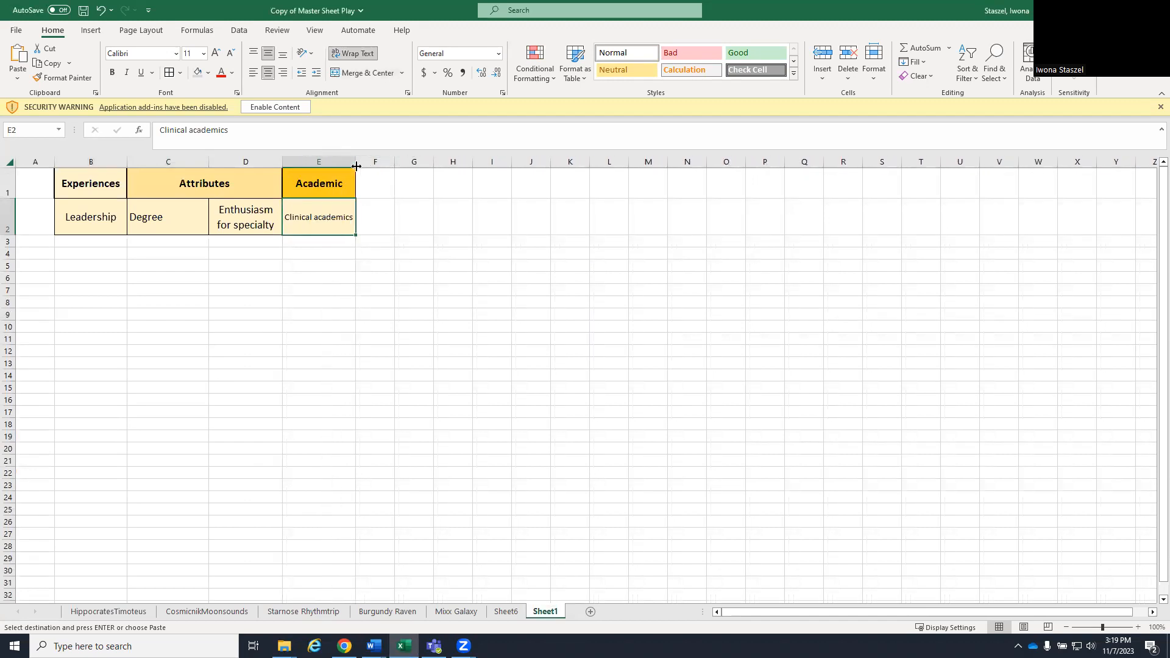
- Reduce the height of row 2 and set the font size of B1:E2 to 11
drag(11, 235, 12, 221)
click(230, 216)
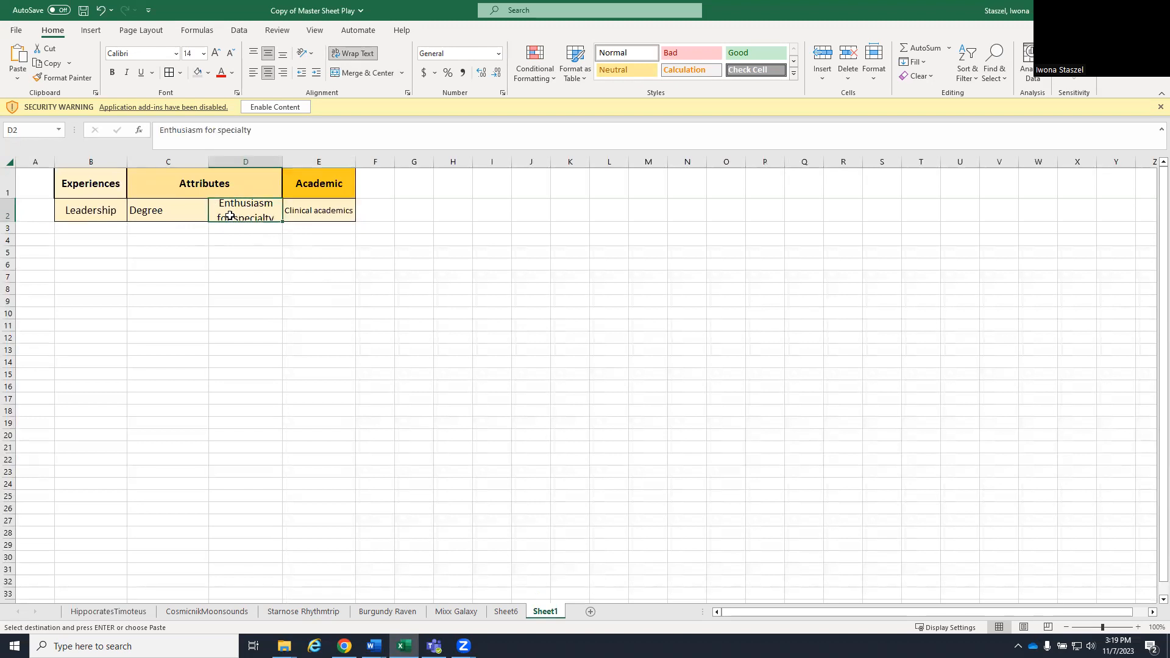
drag(324, 213, 60, 183)
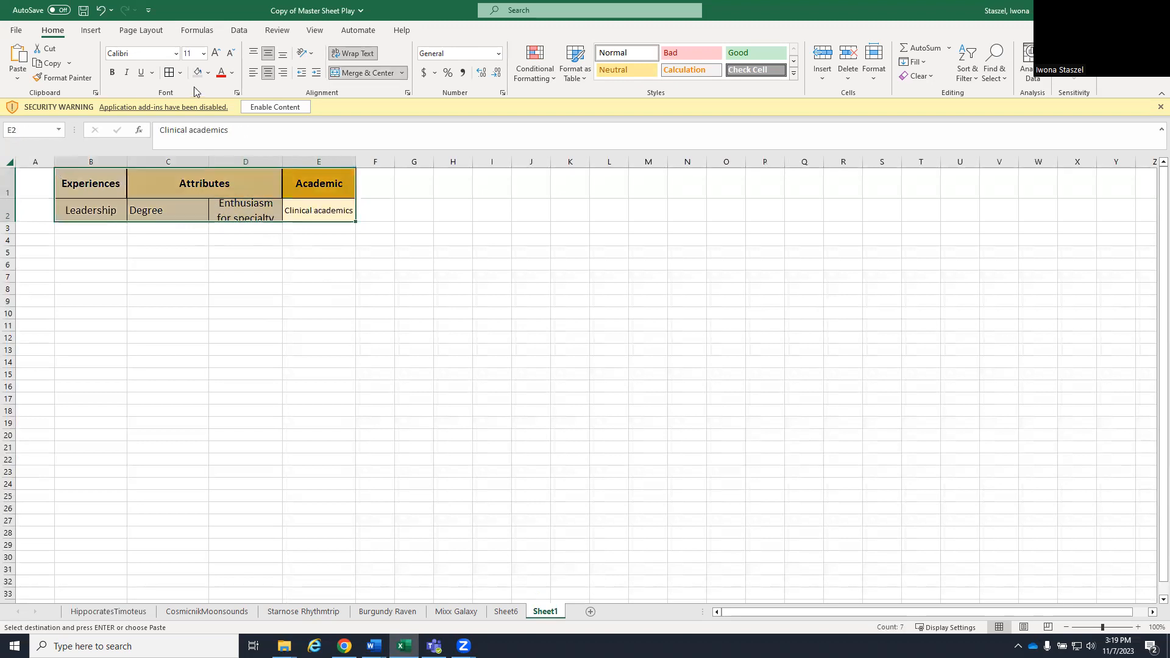
click(203, 54)
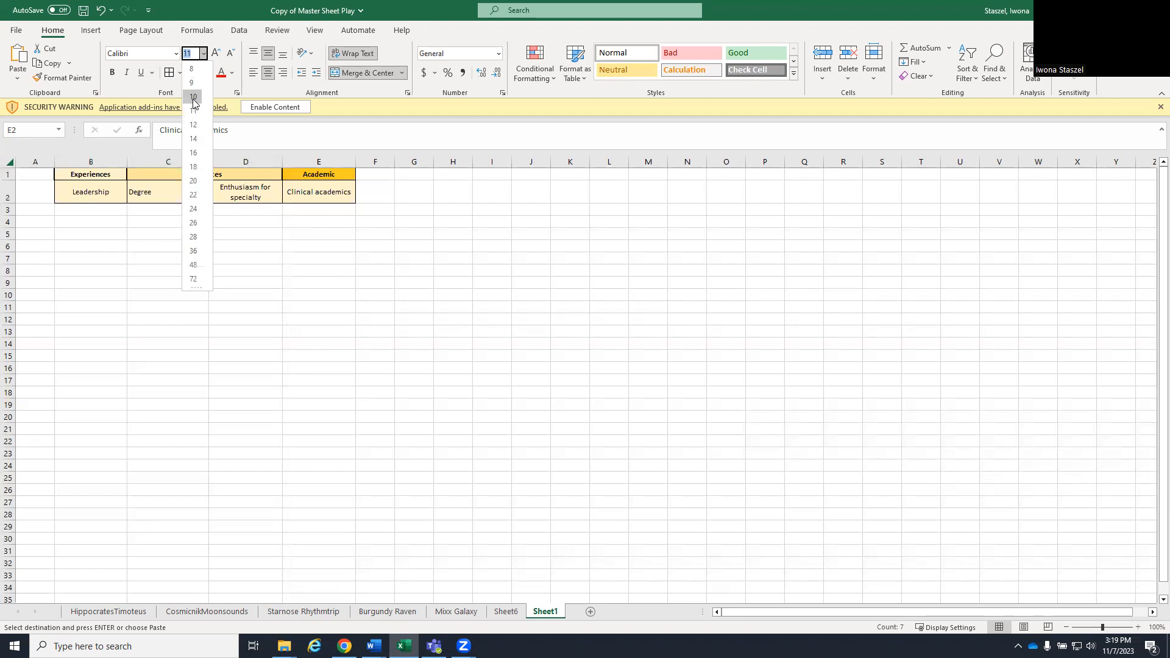
key(Escape)
click(237, 304)
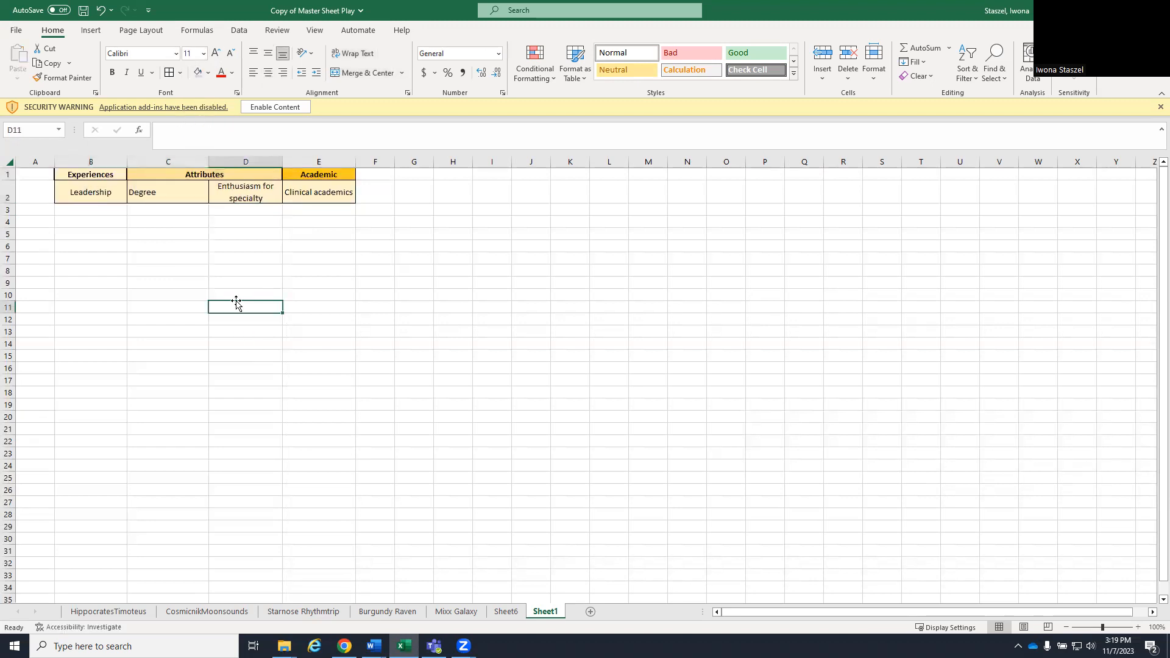
- Remove the horizontal centering from the headings and labels in B1:E2 so the text is left-aligned
drag(63, 171, 283, 175)
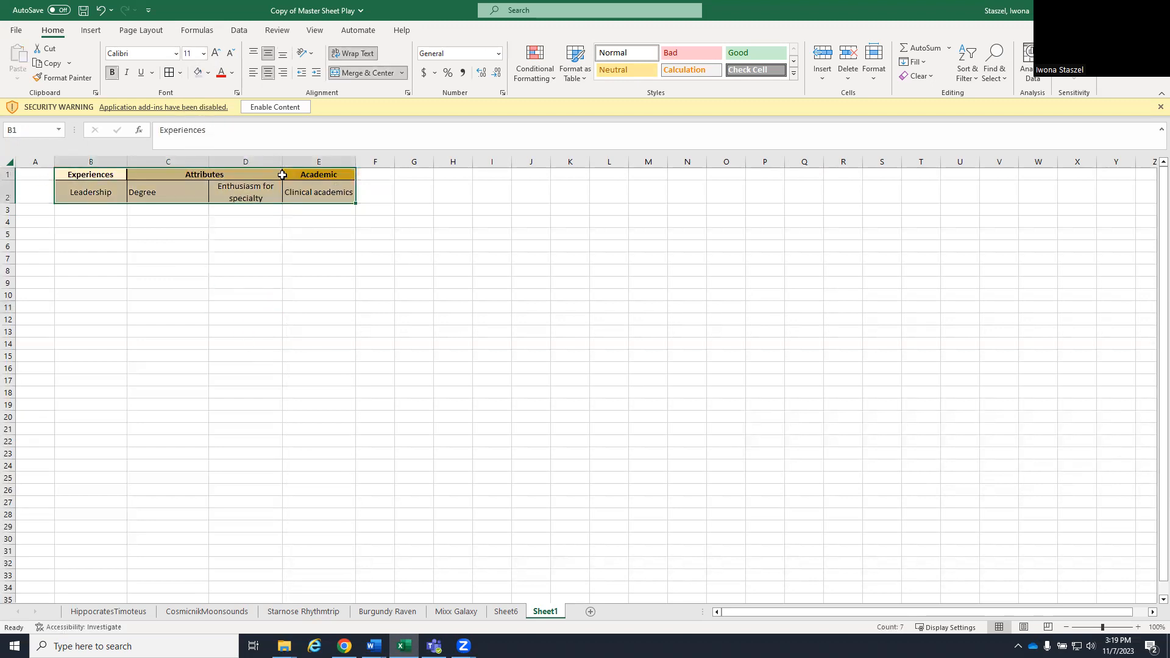
click(267, 73)
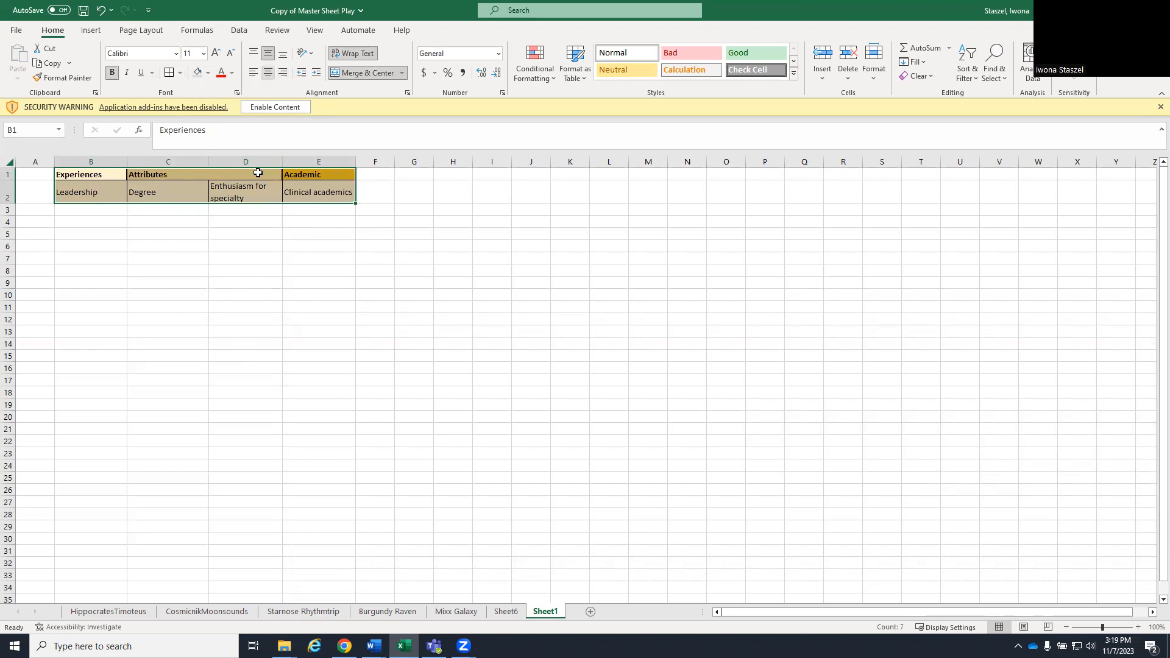
click(210, 294)
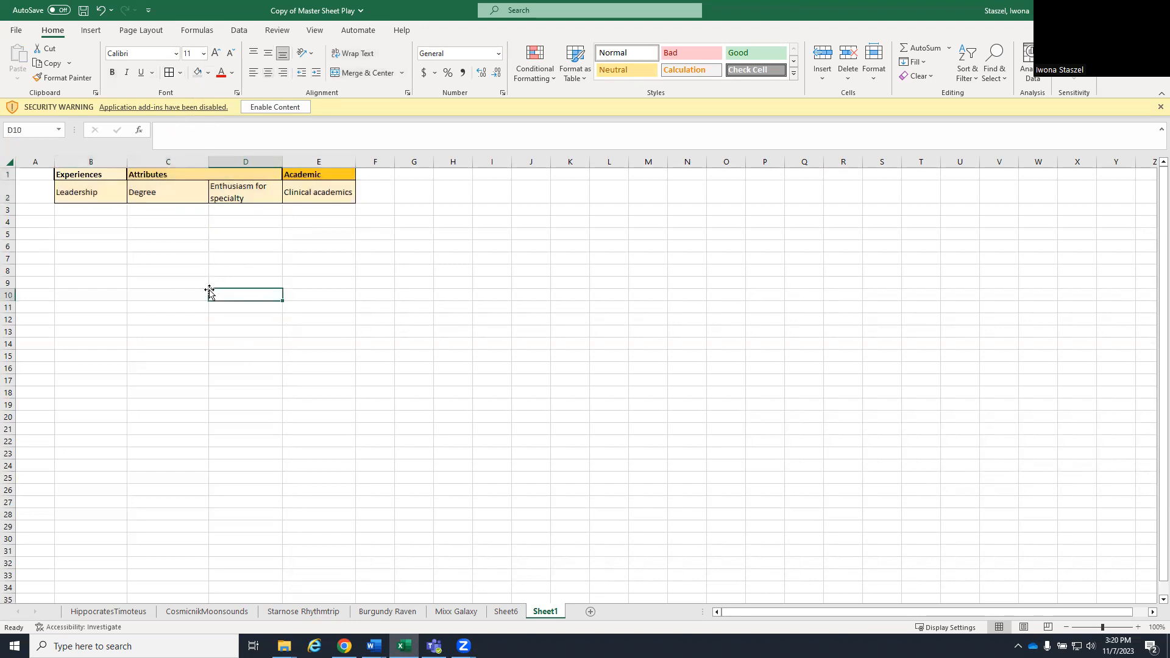
- Copy the Total overall score heading from the first candidate's sheet into F1 of Sheet1
click(106, 611)
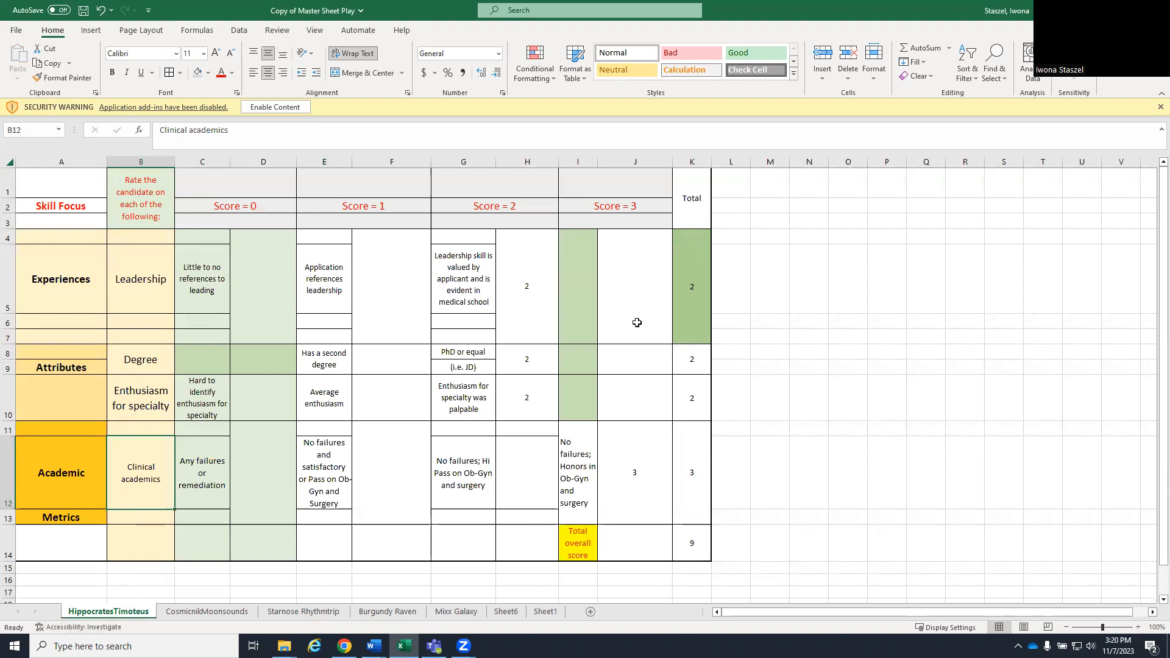
click(580, 546)
key(ctrl+c)
click(546, 611)
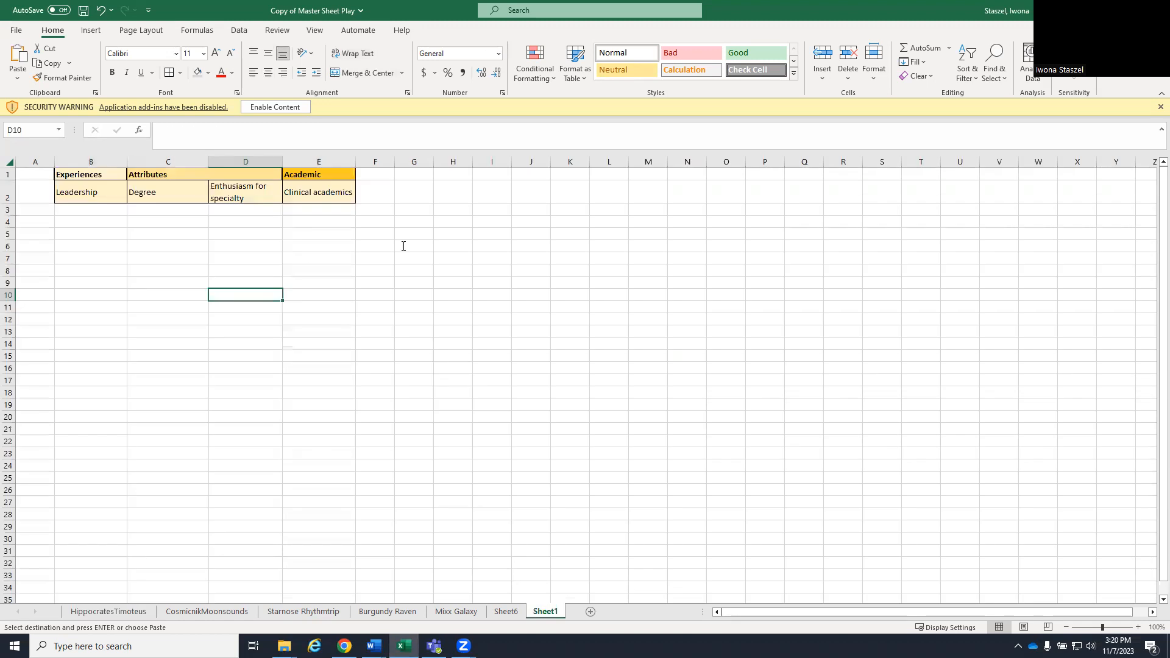
click(376, 178)
key(ctrl+v)
click(378, 211)
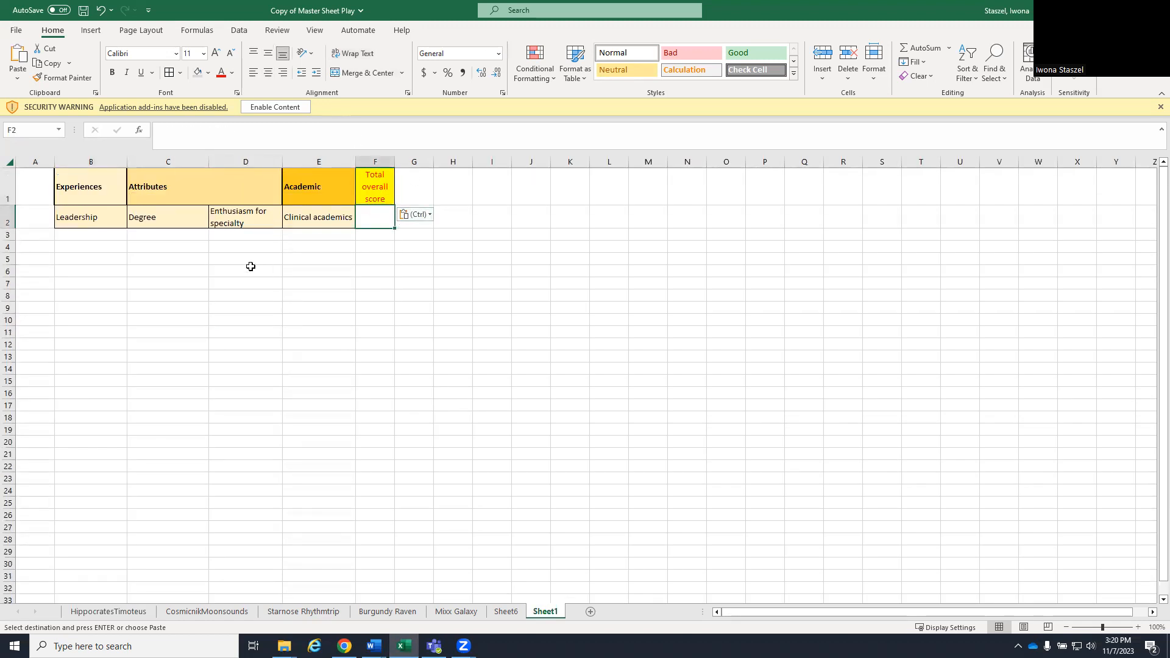
- Copy the first candidate's sheet name into A3 of Sheet1 and widen column A to fit it
click(31, 235)
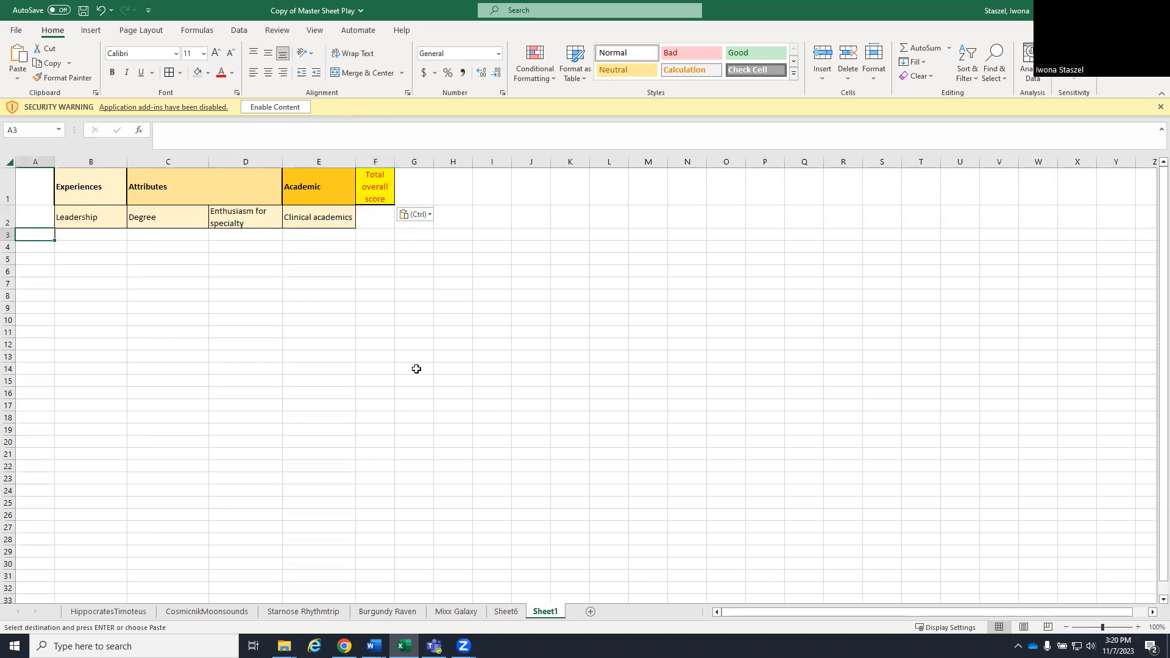
right_click(120, 611)
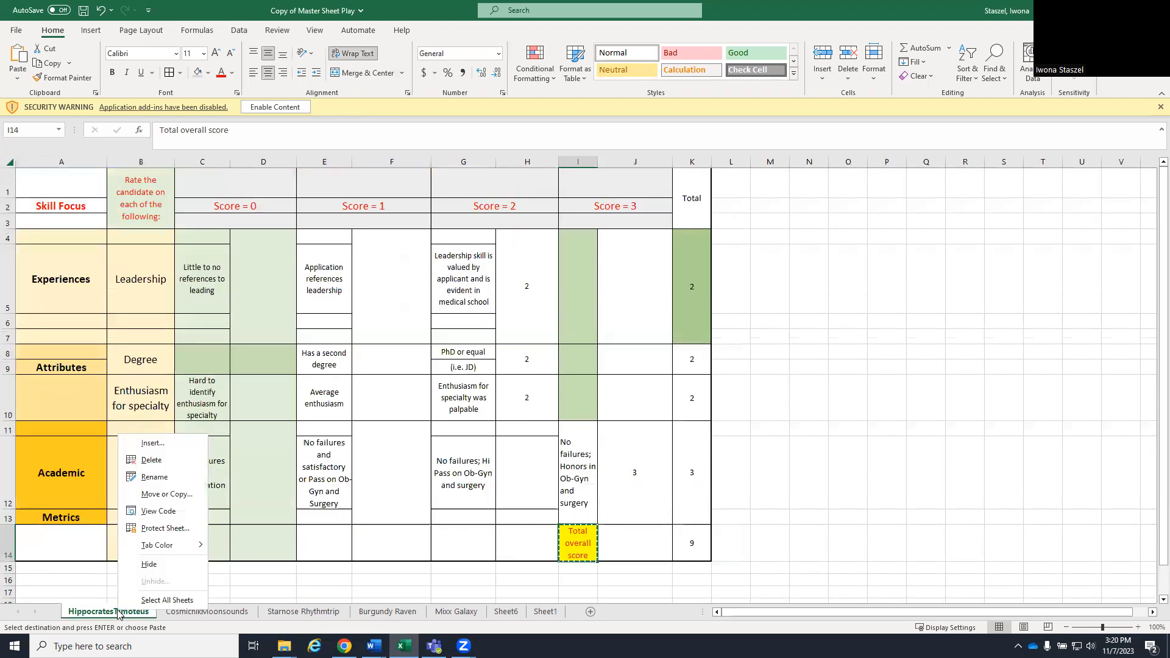
click(155, 477)
key(ctrl+c)
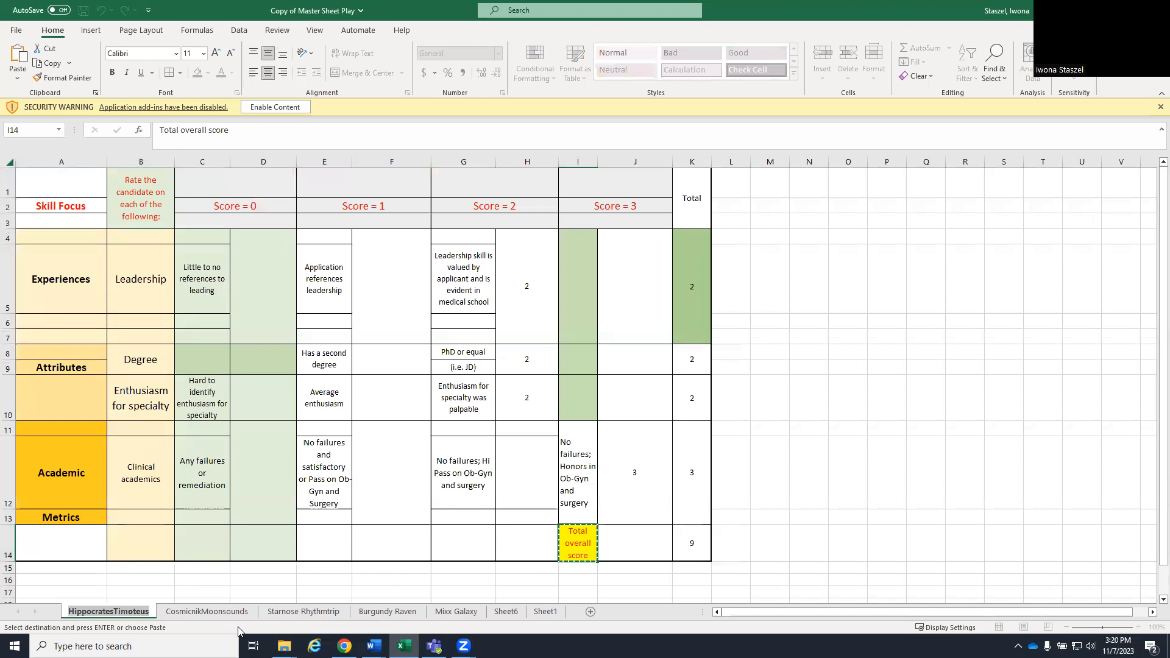
click(546, 611)
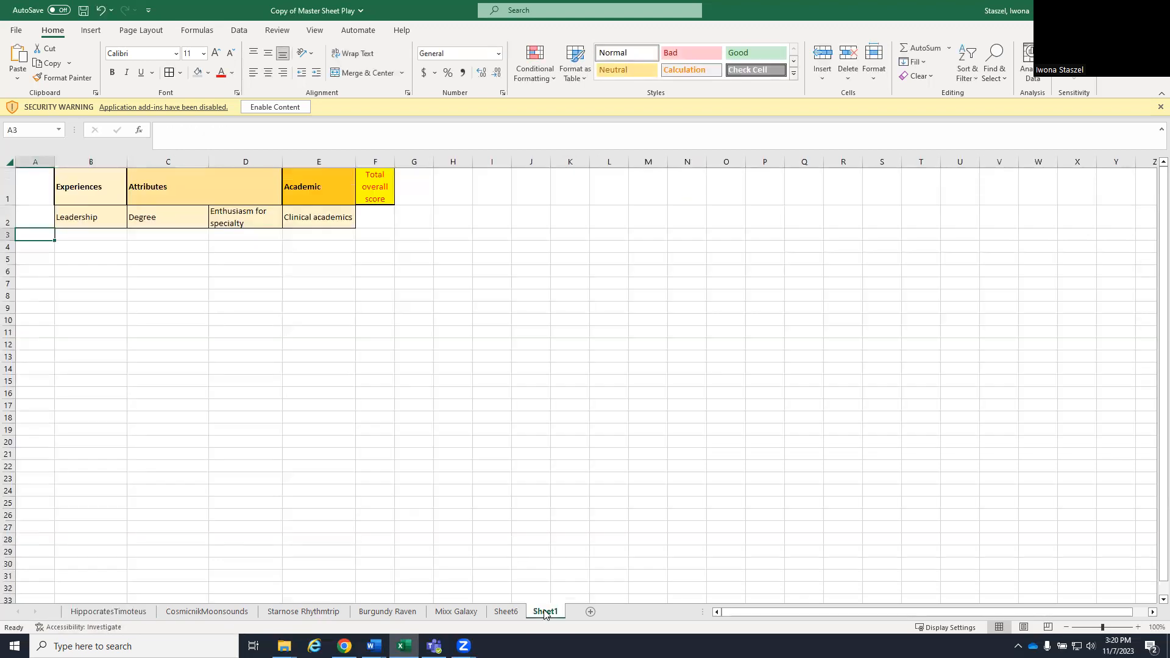
key(ctrl+v)
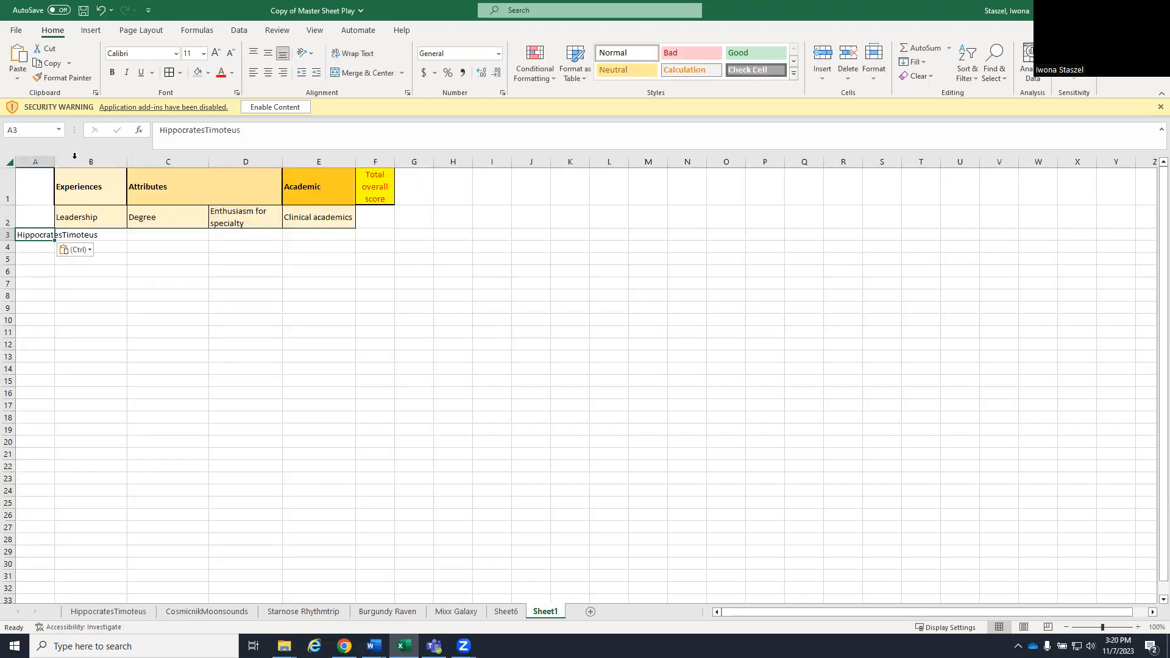
drag(57, 159, 127, 160)
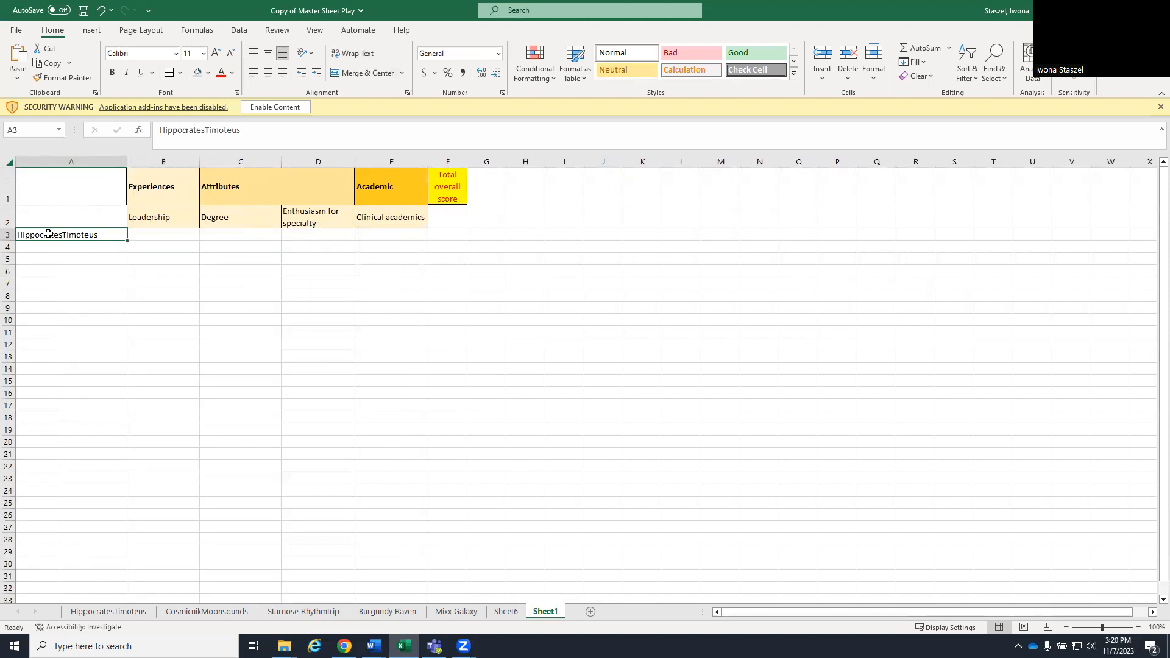
- Start an INDIRECT formula in B3 that joins A3 to a quoted string opening with an exclamation mark
click(157, 235)
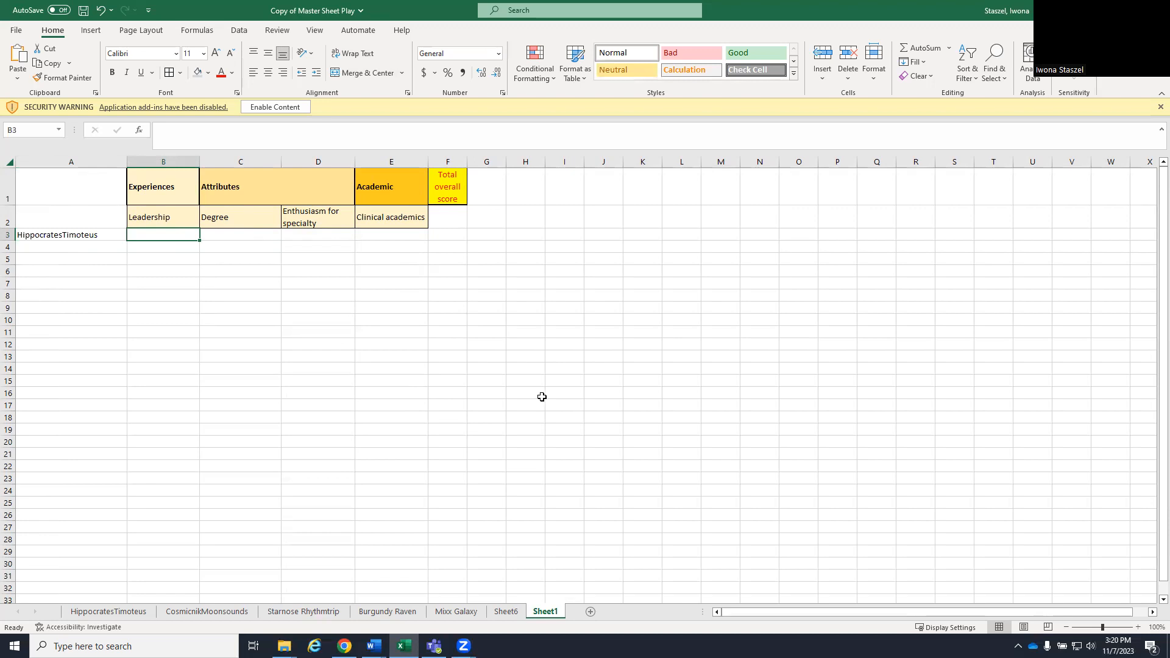
text(=)
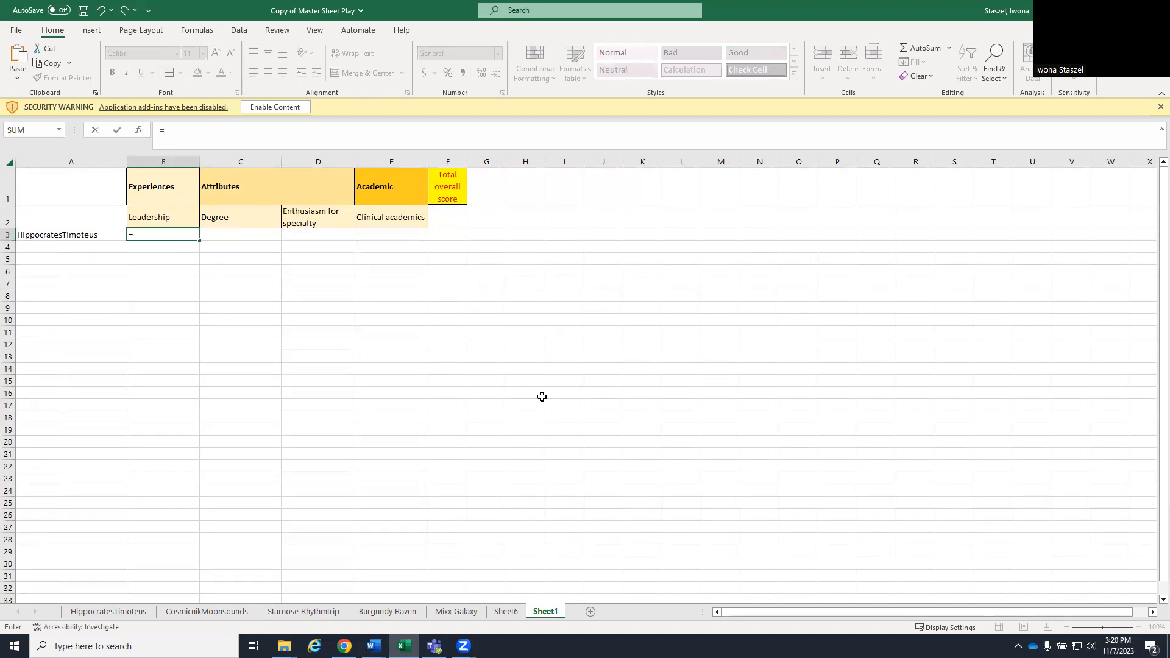
text(indirect)
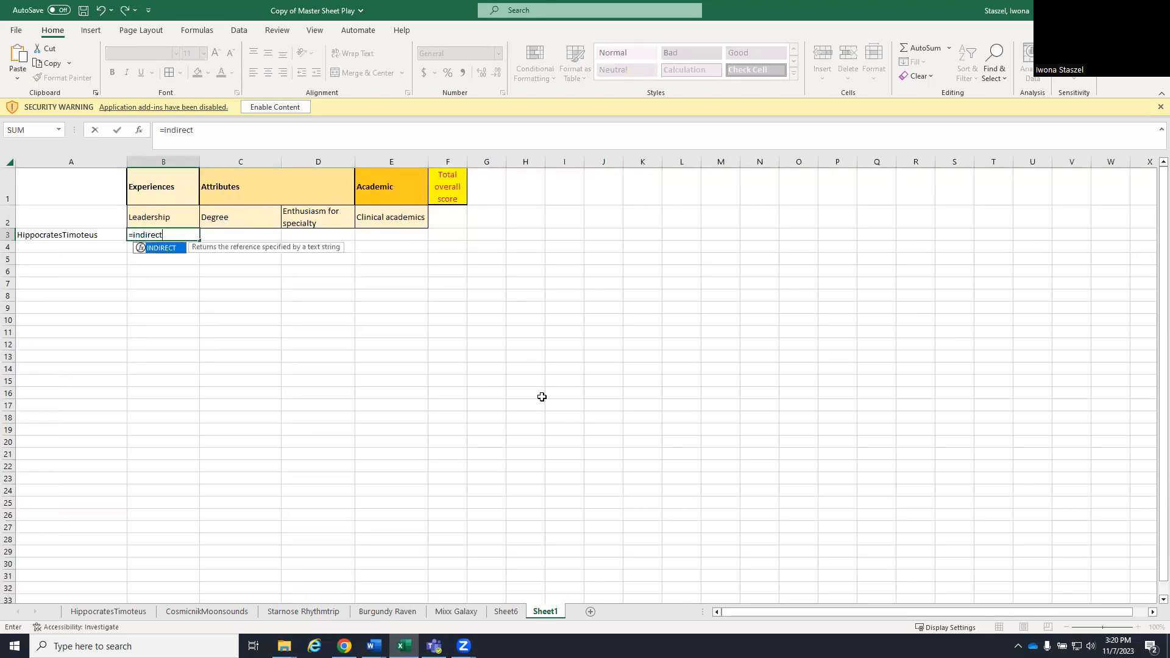
text(()
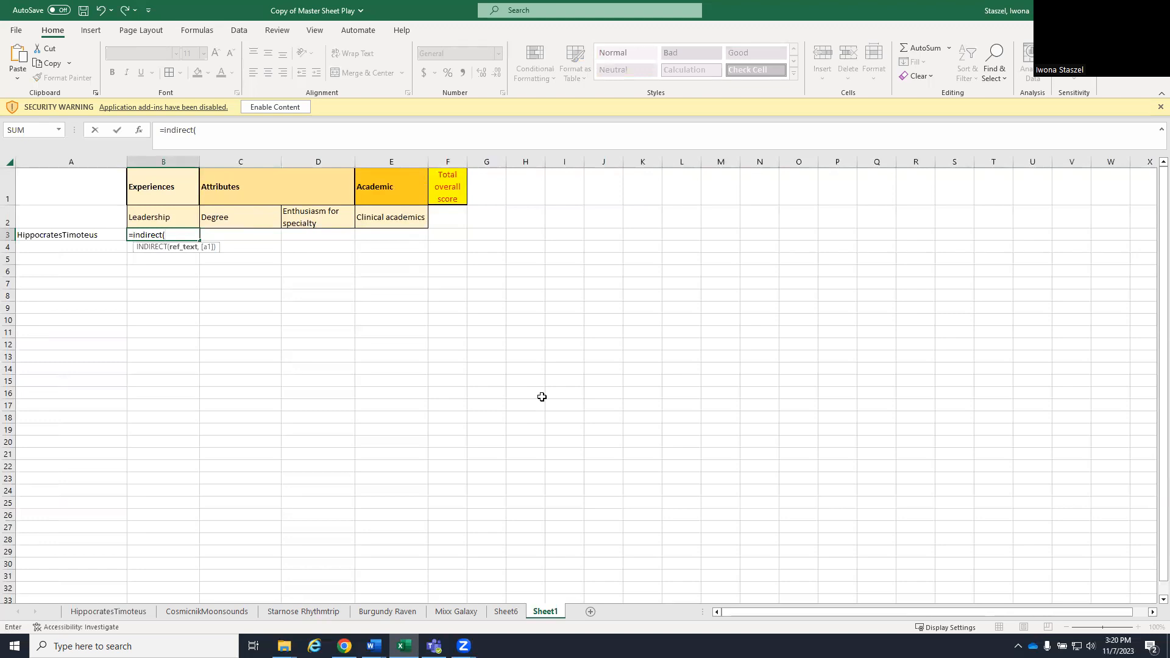
click(68, 237)
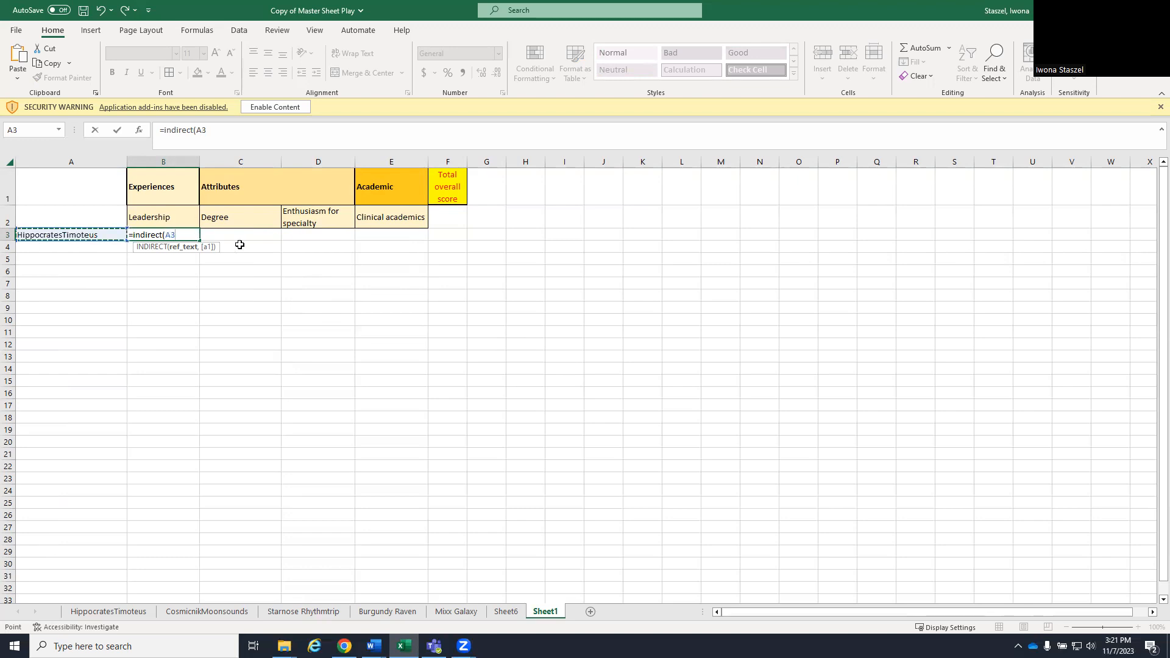
text(&"!)
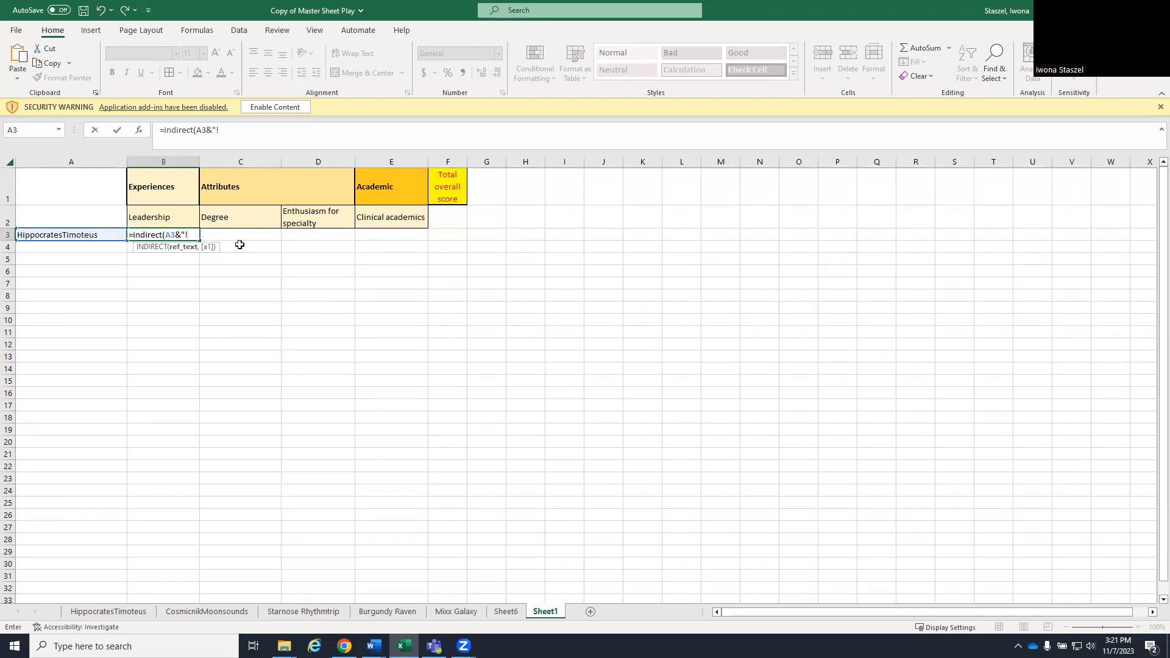
- Locate the Leadership total on the first candidate's sheet and complete the B3 formula as =INDIRECT(A3&"!Sheet1!K4")
click(121, 613)
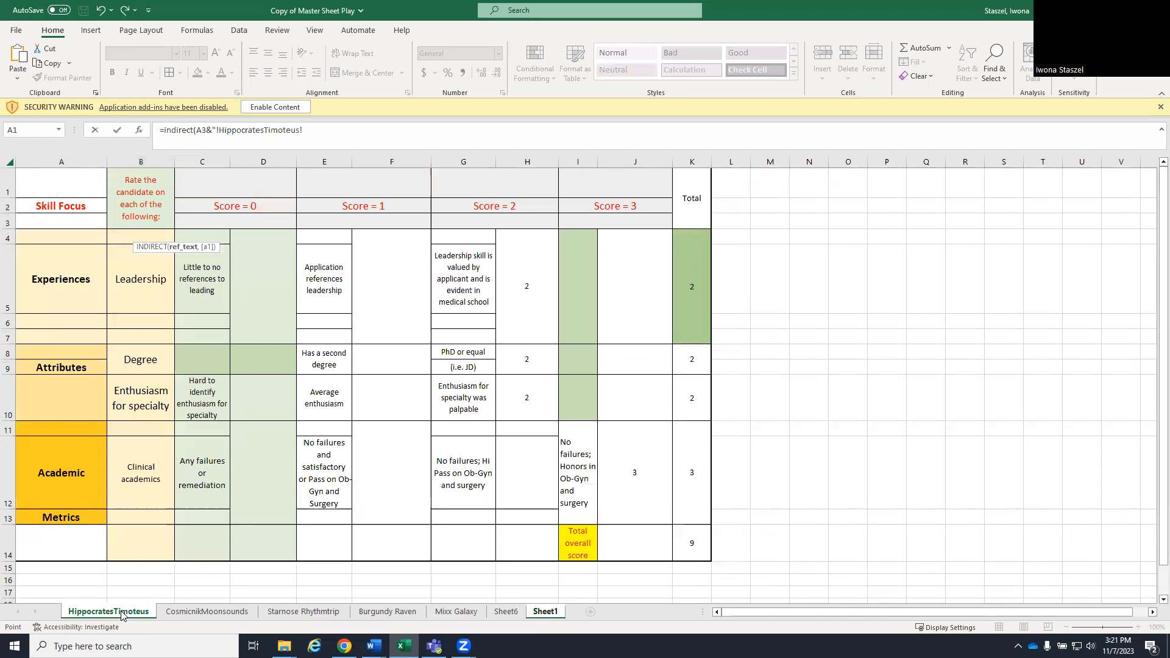
click(546, 612)
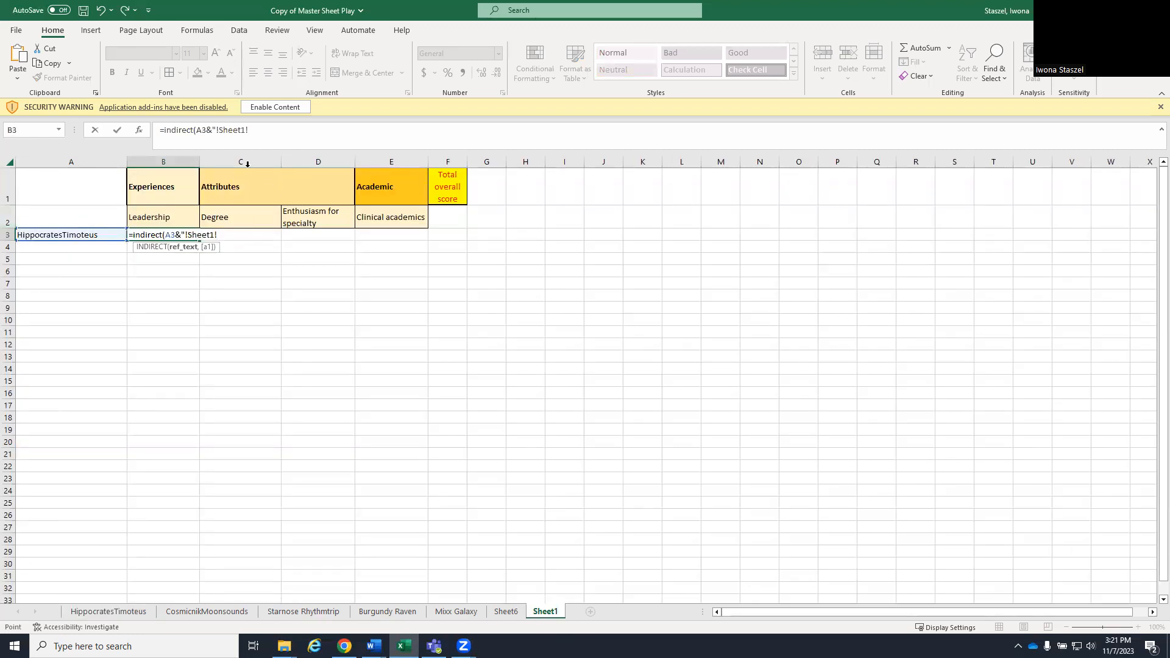
click(101, 613)
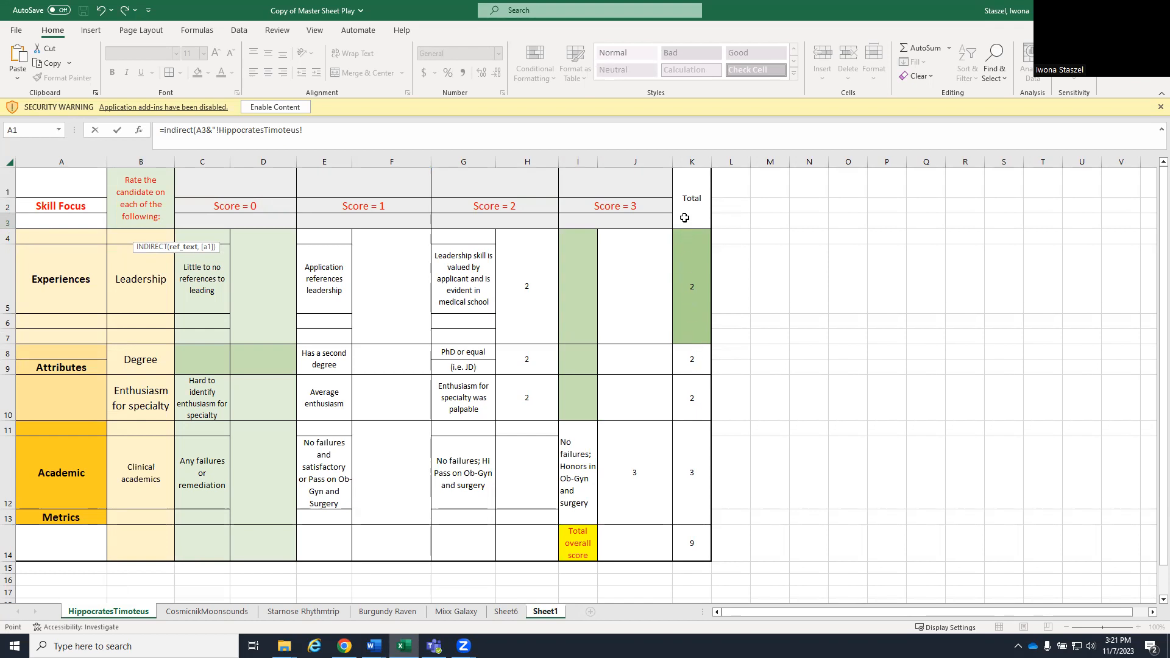
click(545, 612)
click(543, 612)
click(256, 131)
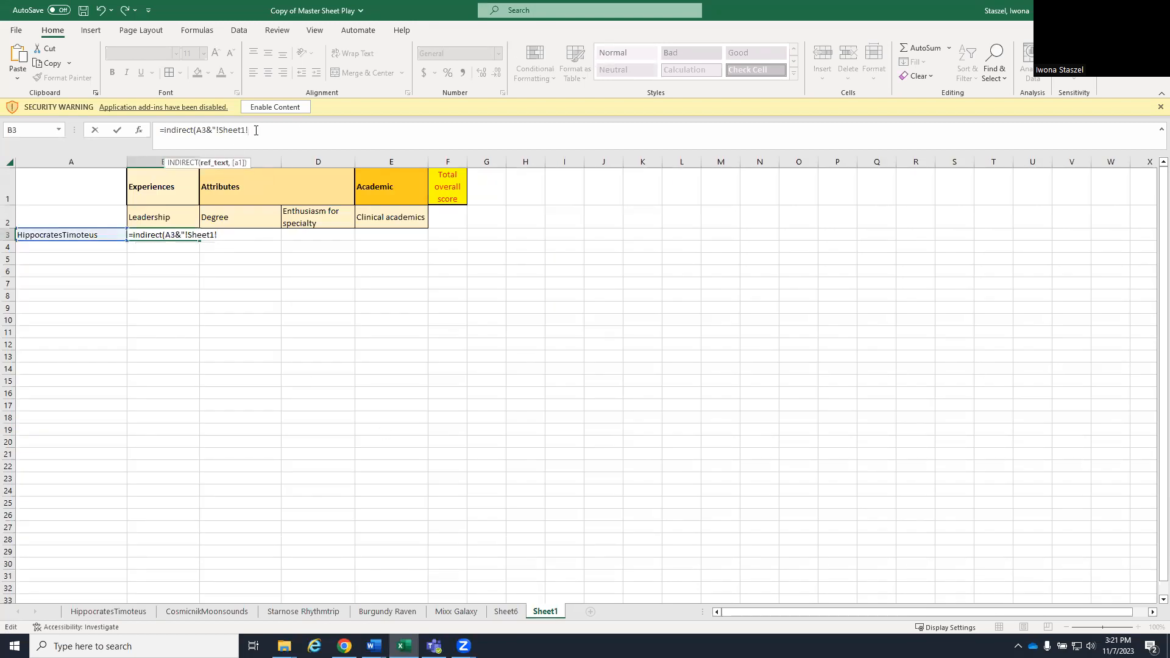
text(K4)
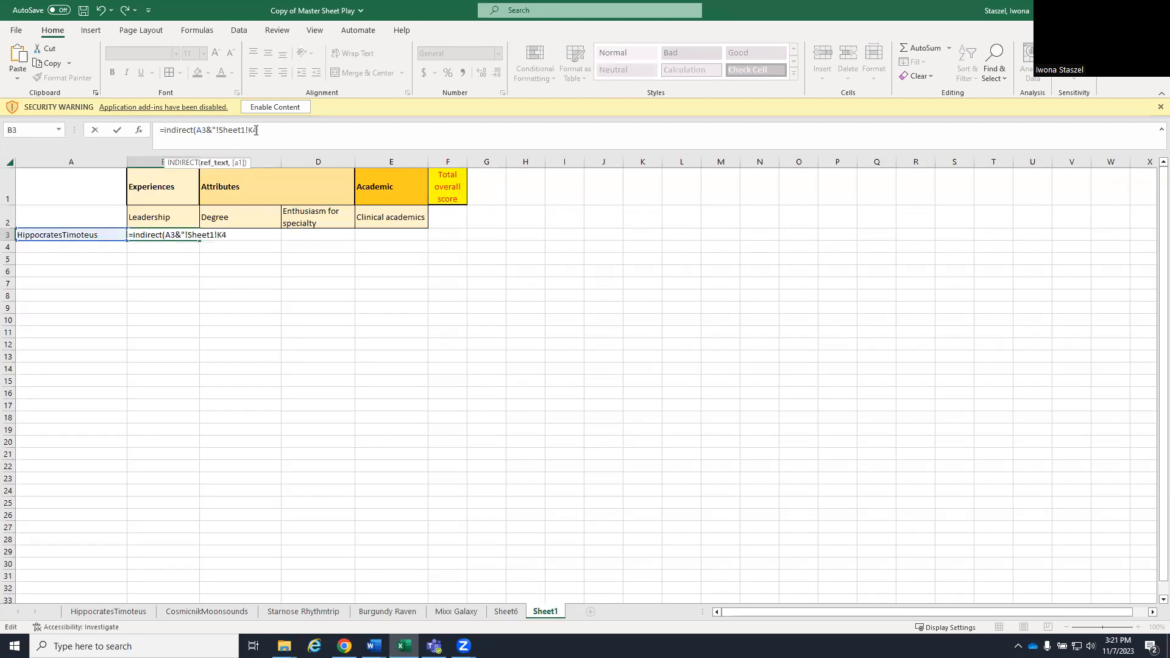
text("))
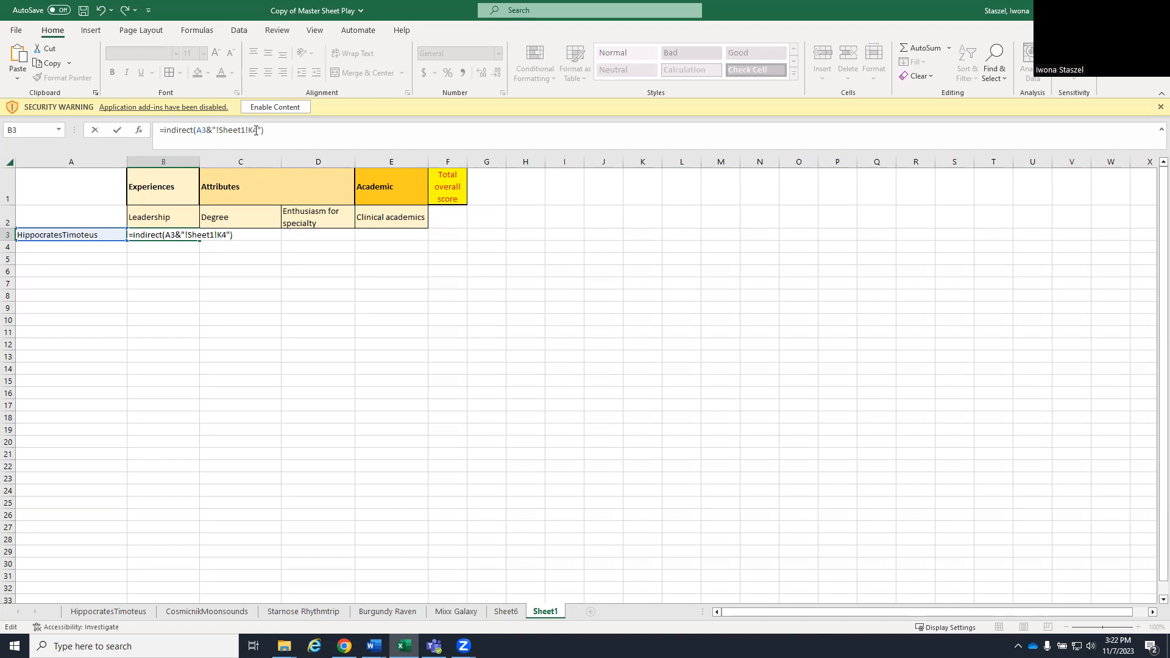
key(Return)
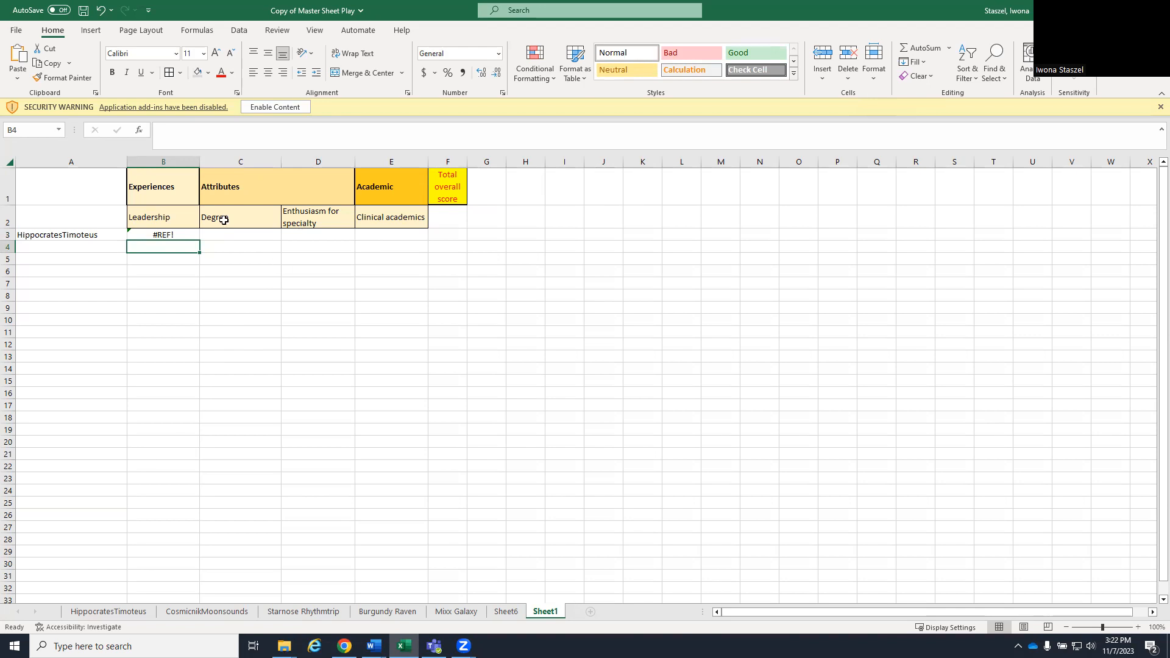
- Remove the Sheet1 reference from the B3 formula so it reads =INDIRECT(A3&"!K4"), and review the corrected formula
click(177, 236)
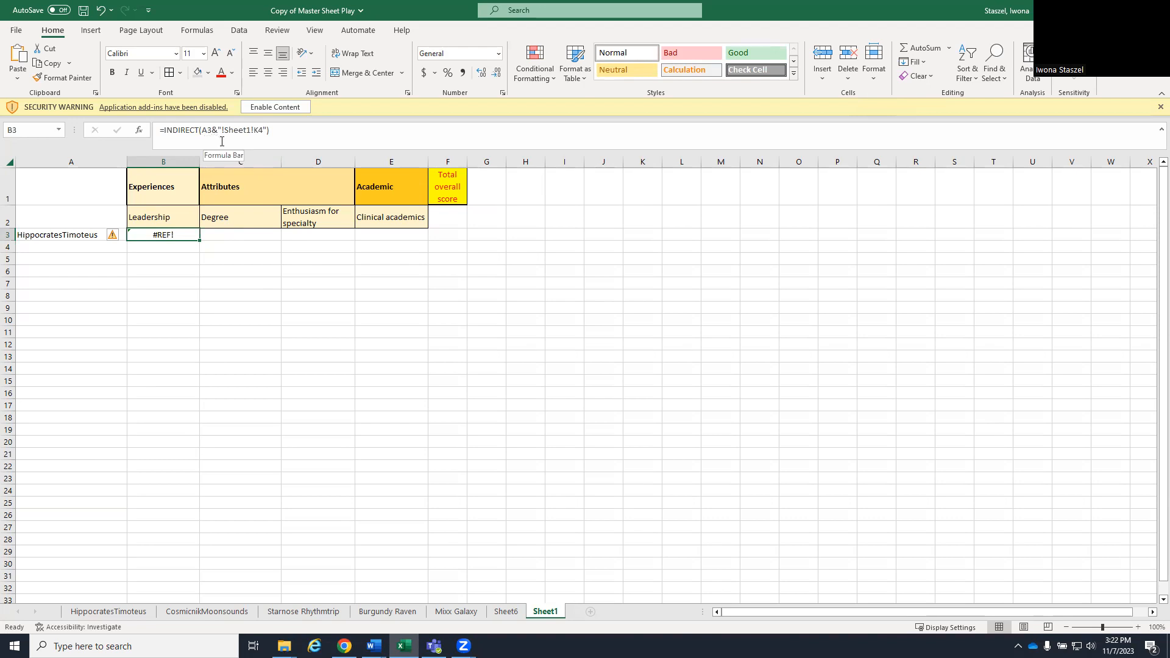
click(253, 129)
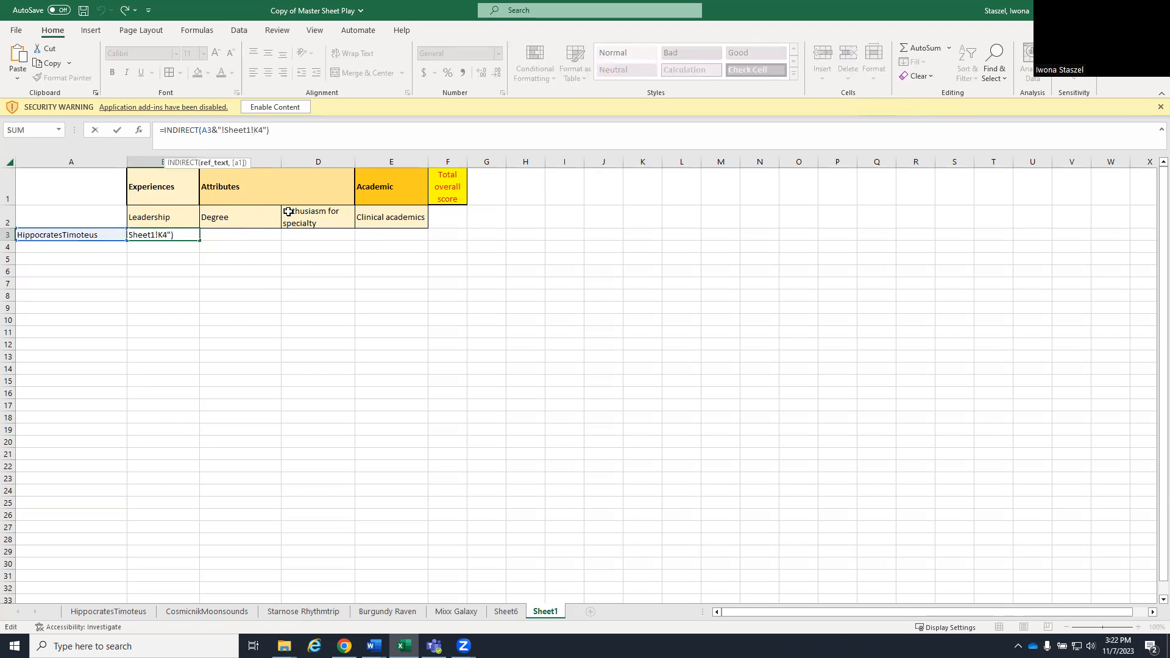
key(BackSpace)
key(BackSpace)
key(BackSpace)
key(BackSpace)
key(BackSpace)
key(BackSpace)
key(BackSpace)
key(Return)
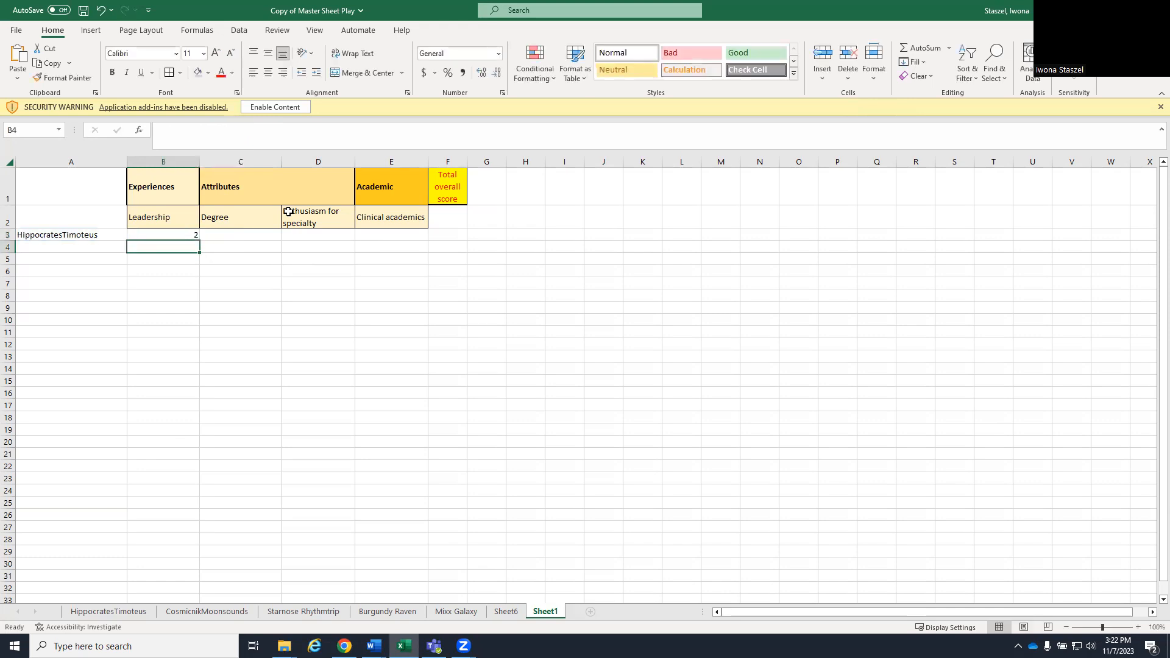
click(192, 232)
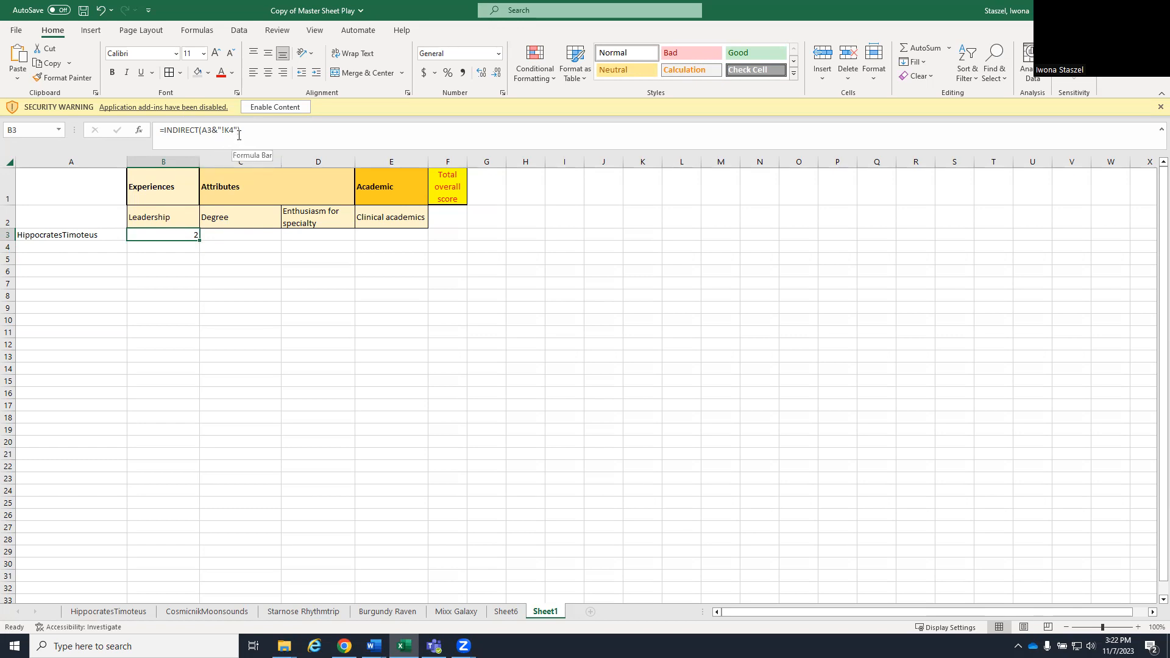
click(184, 285)
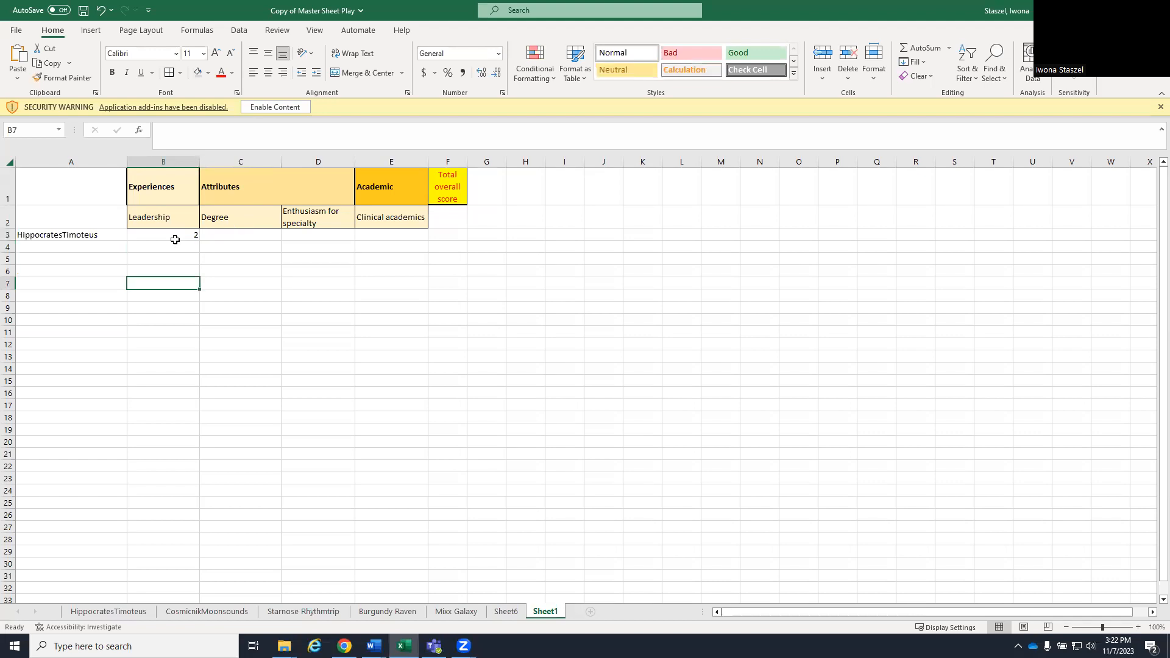
- Look up the Degree total's cell on the first candidate's sheet and enter =INDIRECT(A3&"!K8") in C3 of Sheet1
click(237, 235)
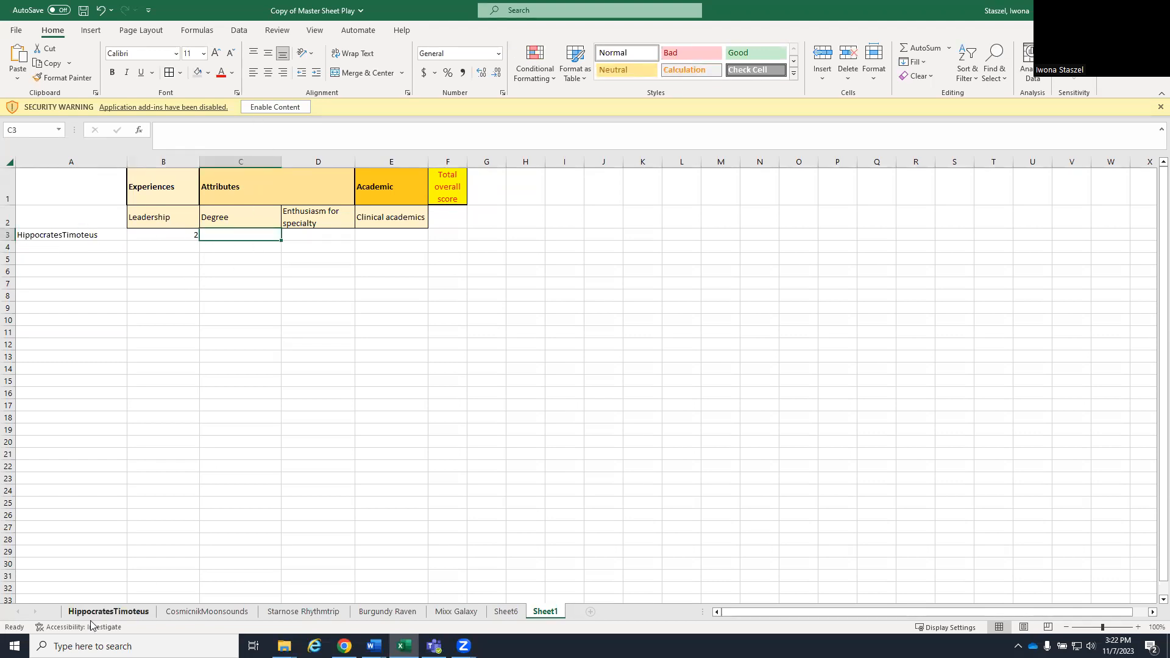
click(107, 612)
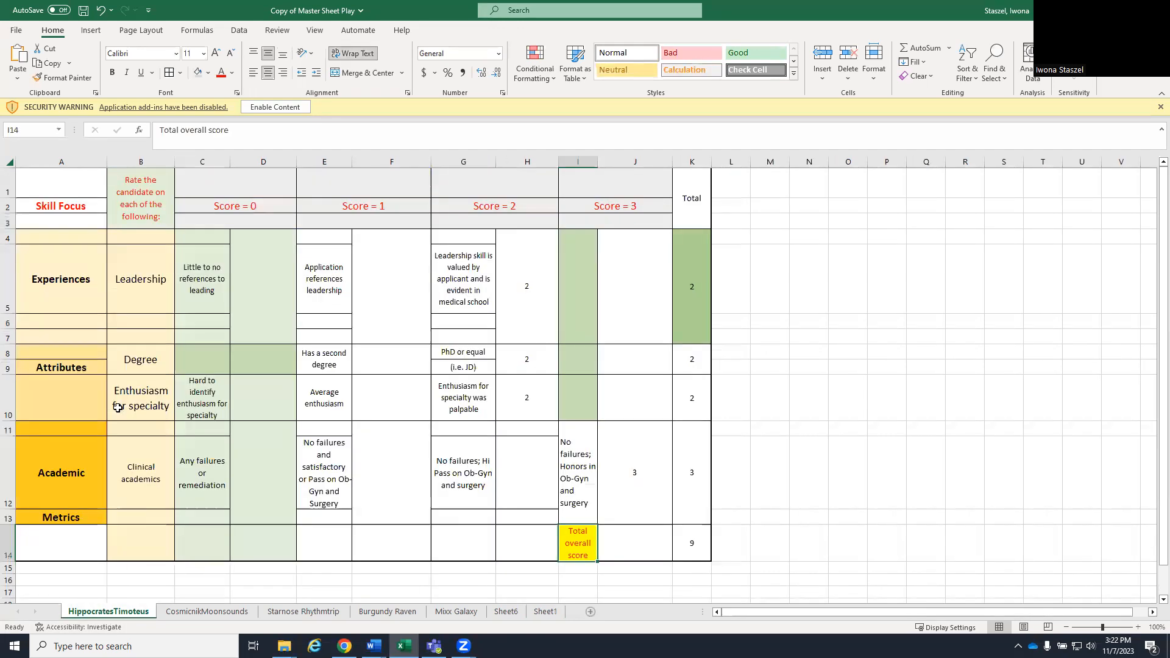
click(697, 358)
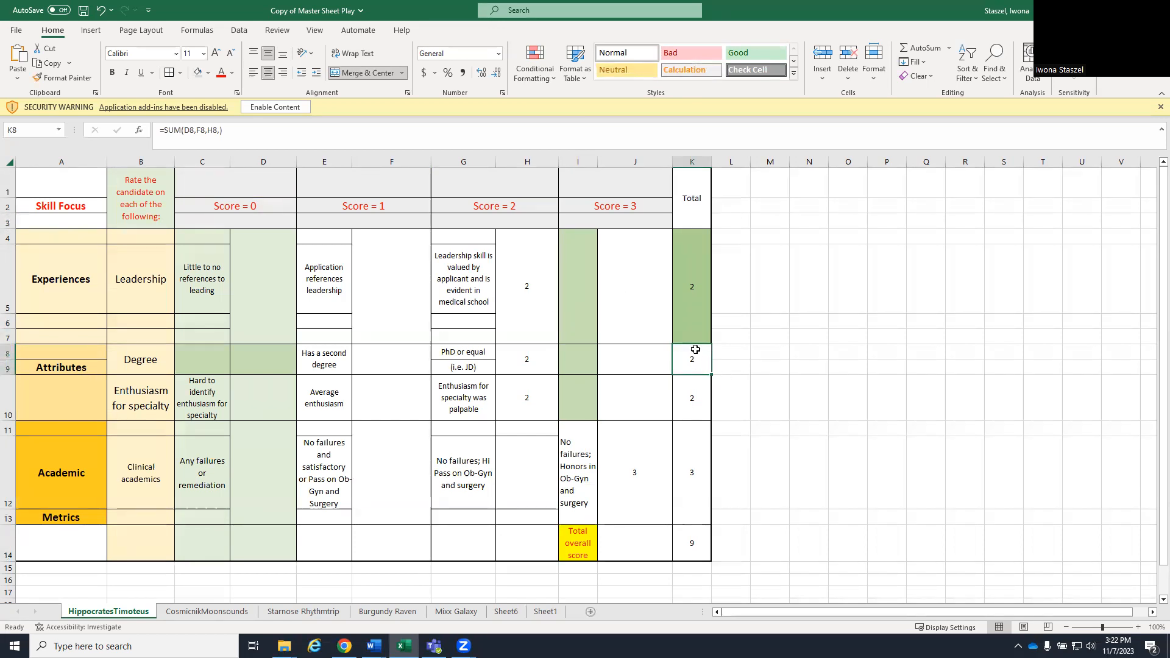
click(545, 612)
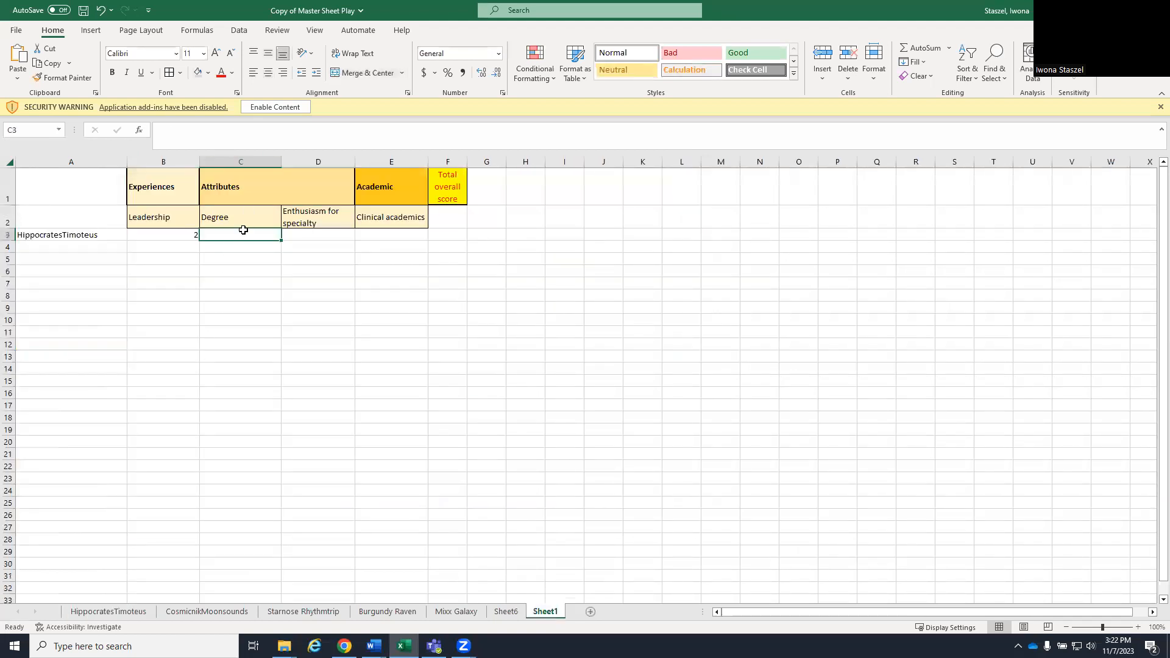
text(=indirect()
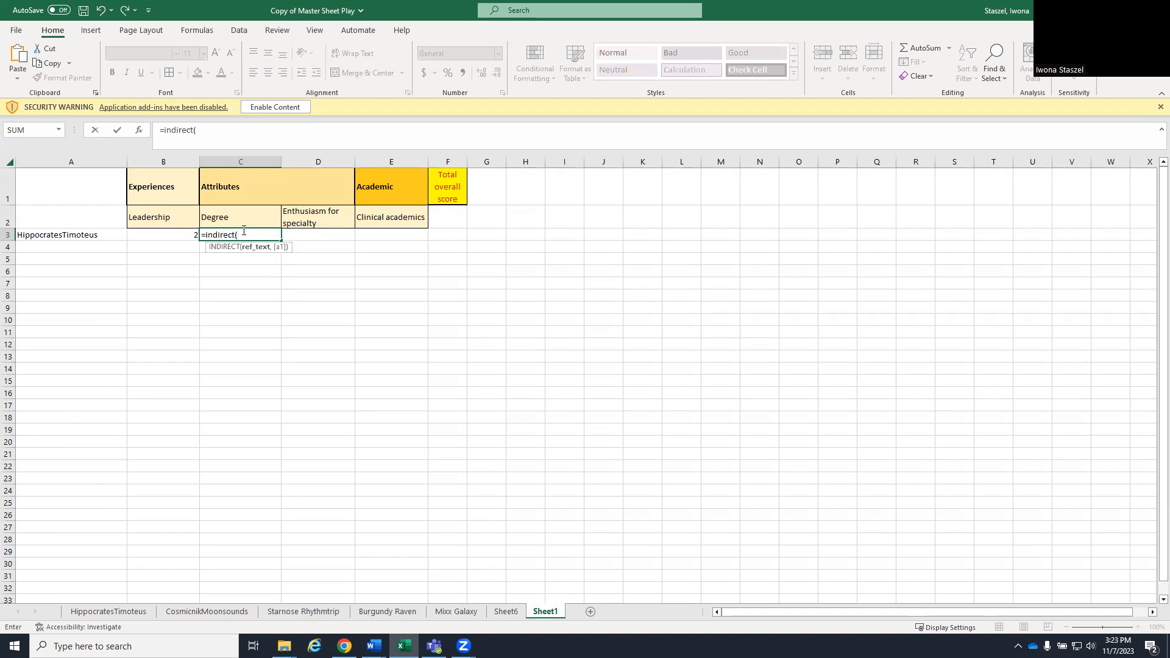
click(71, 238)
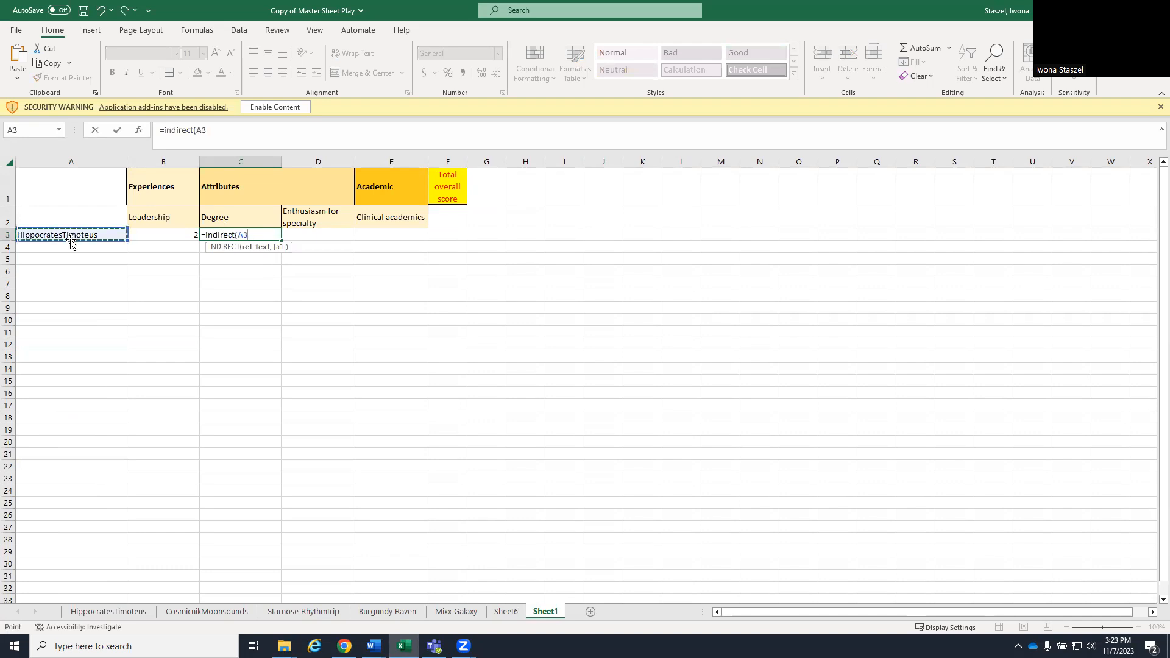
text(&"!K8")
key(Return)
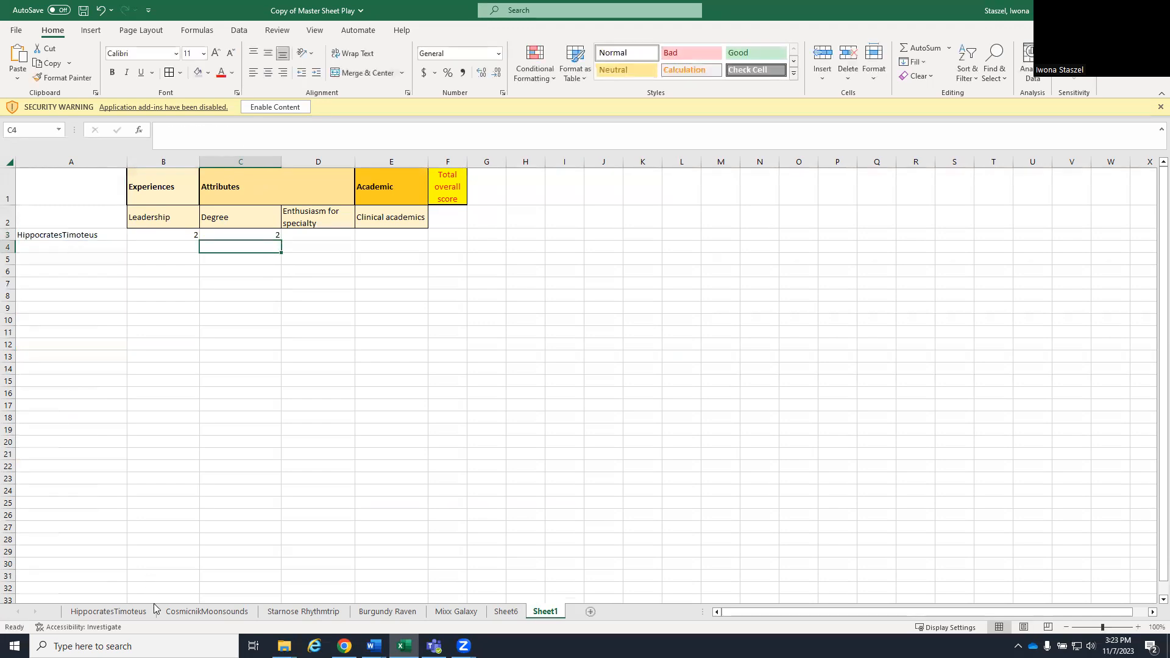
- Start an INDIRECT formula in D3 of Sheet1 that joins A3 to a quoted string opening with an exclamation mark
click(116, 617)
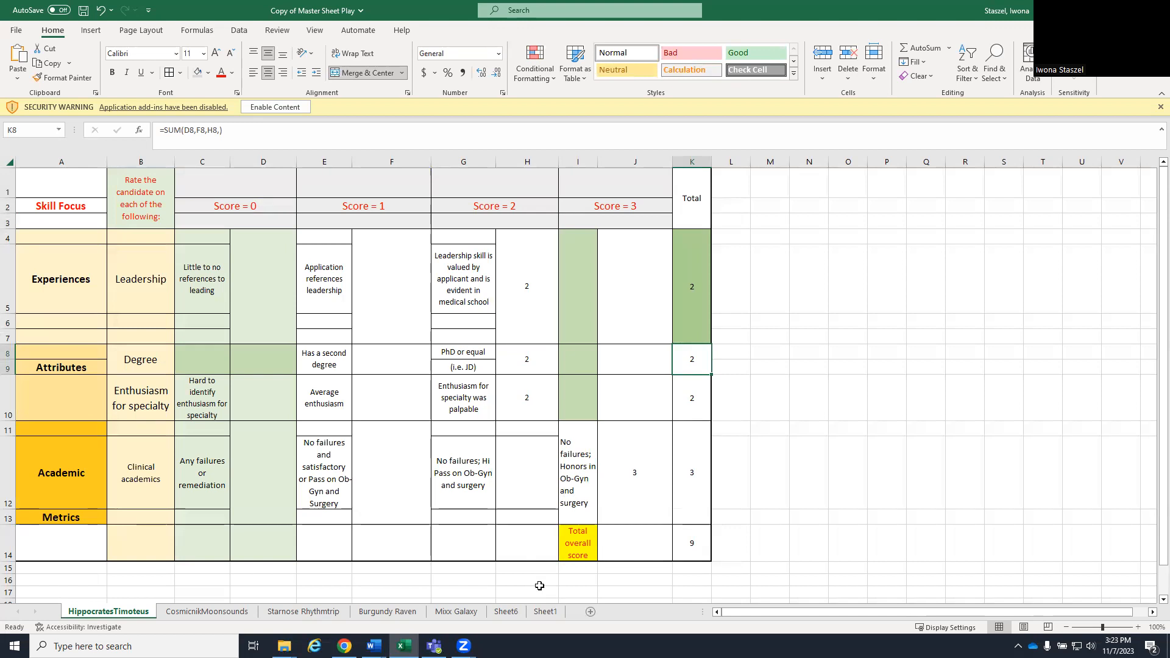
click(548, 613)
click(313, 234)
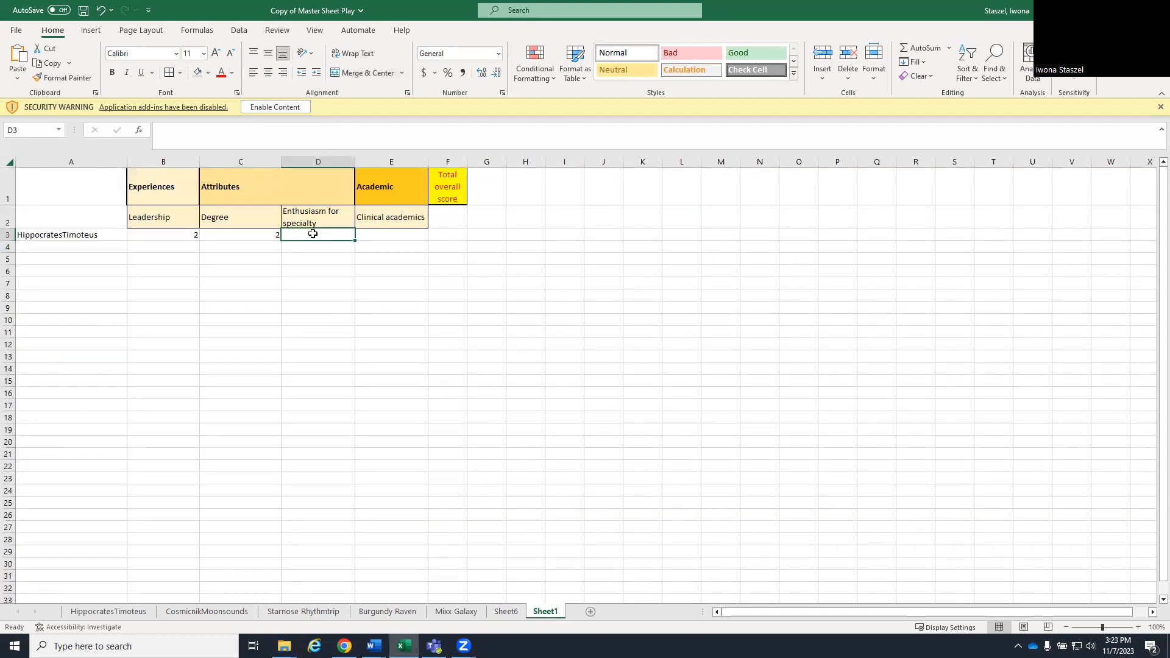
text(=)
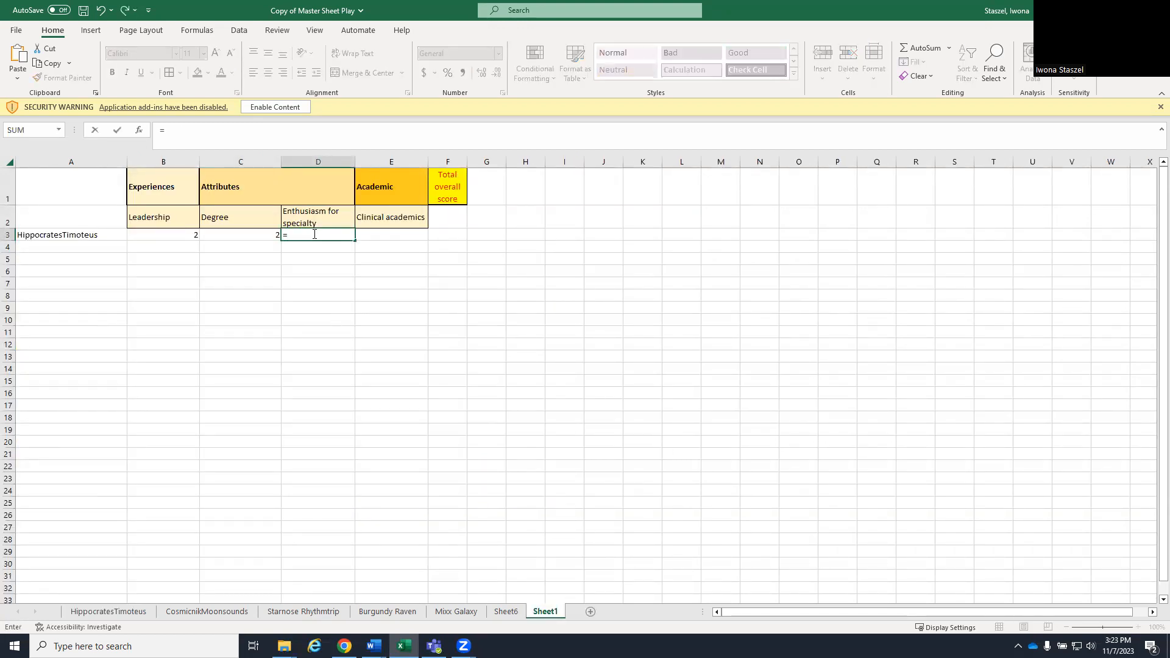
text(indire)
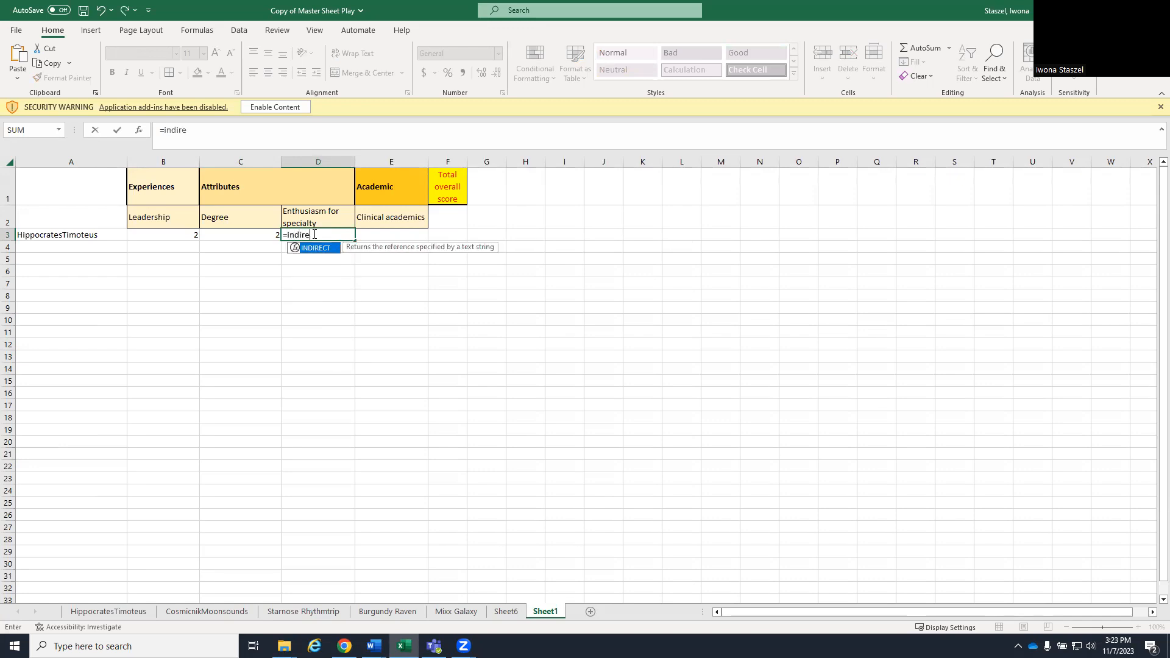
text(ct()
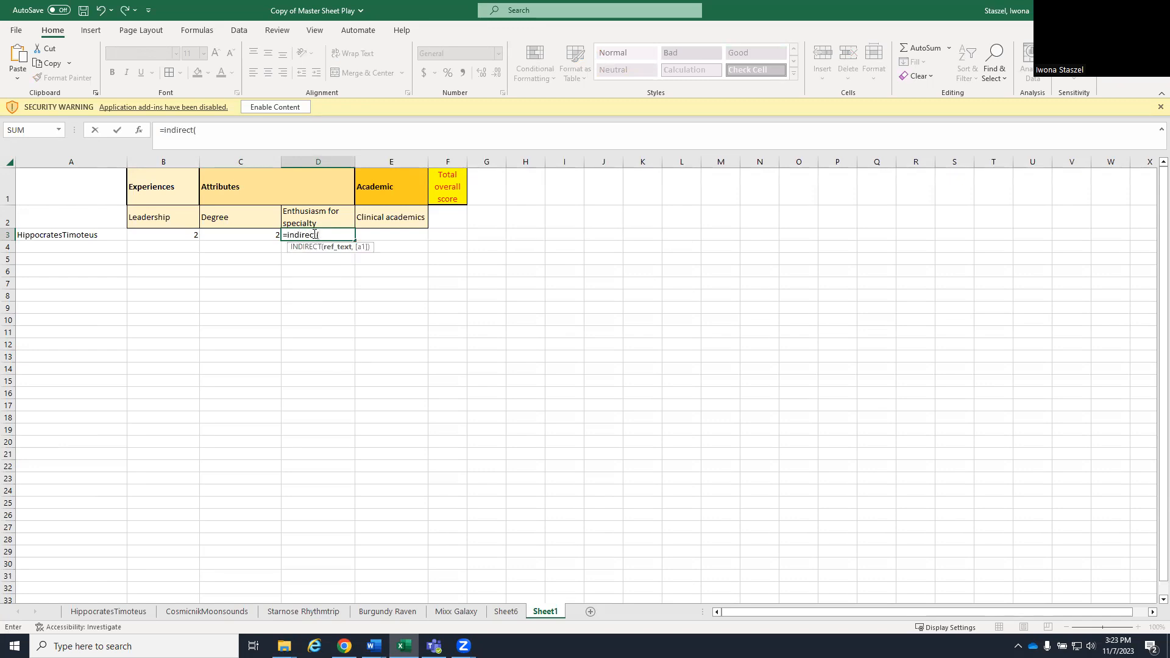
click(91, 236)
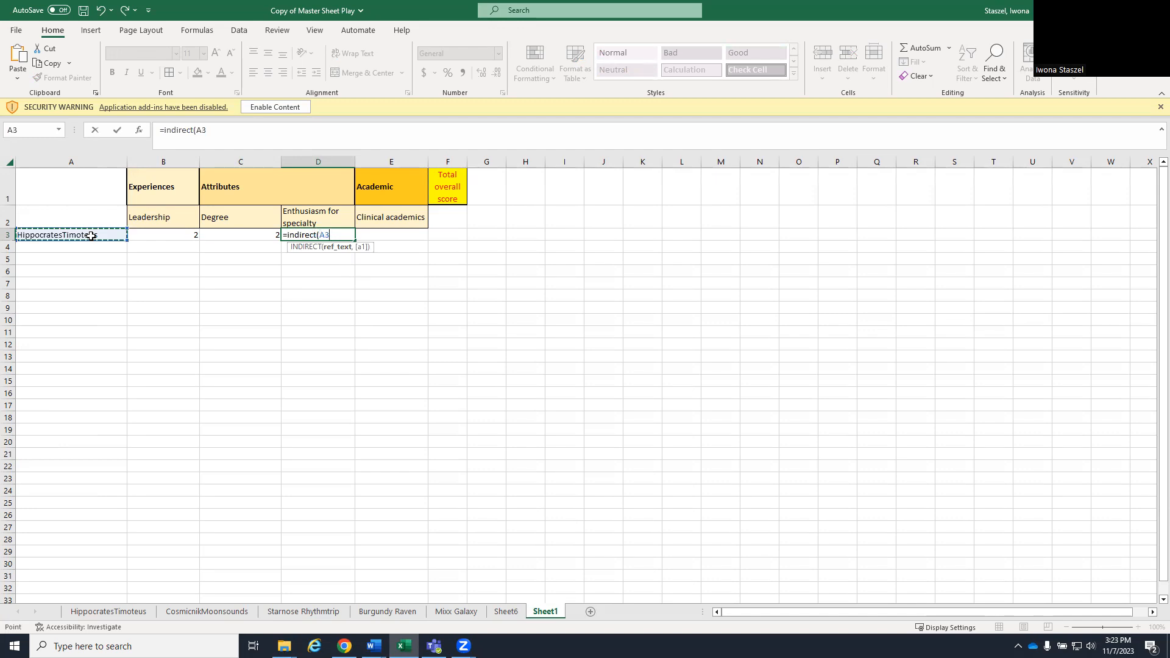
text(&"!)
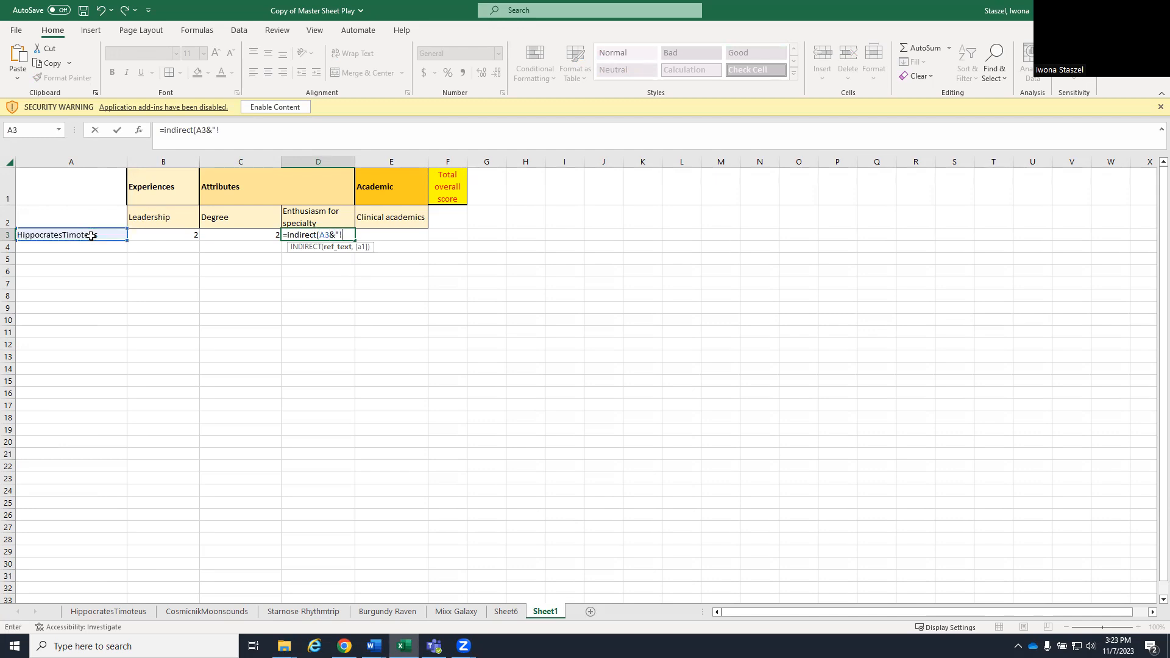
- Pick the Enthusiasm for specialty total on the first candidate's sheet and complete the D3 formula as =INDIRECT(A3&"!Sheet1!K10")
click(124, 612)
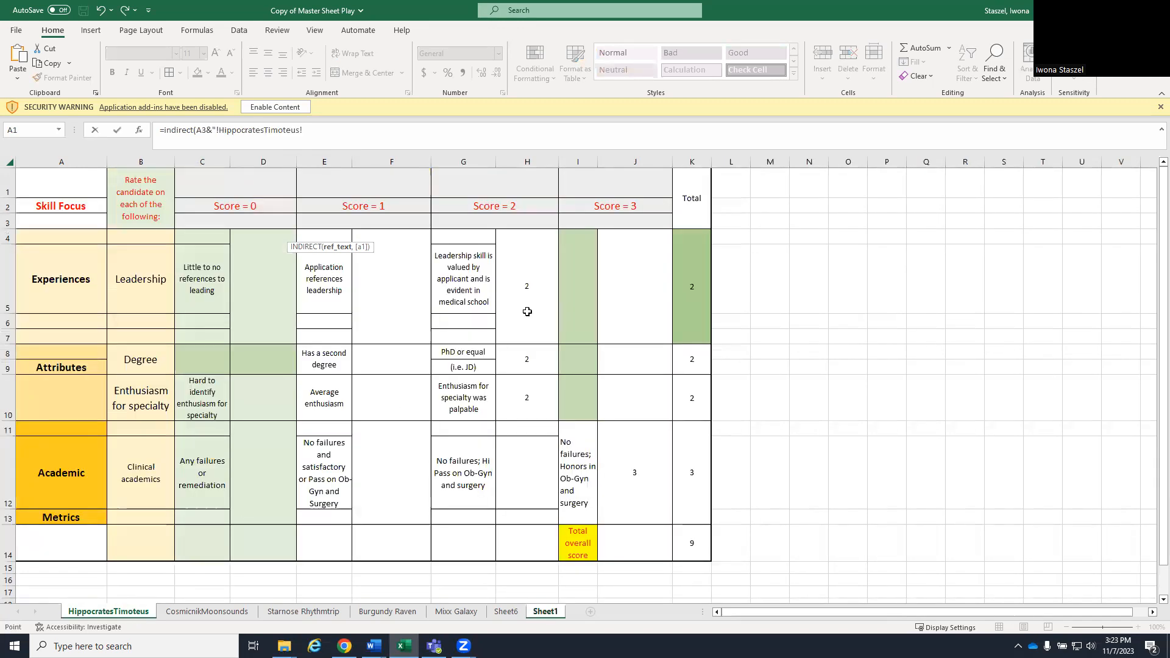
click(693, 401)
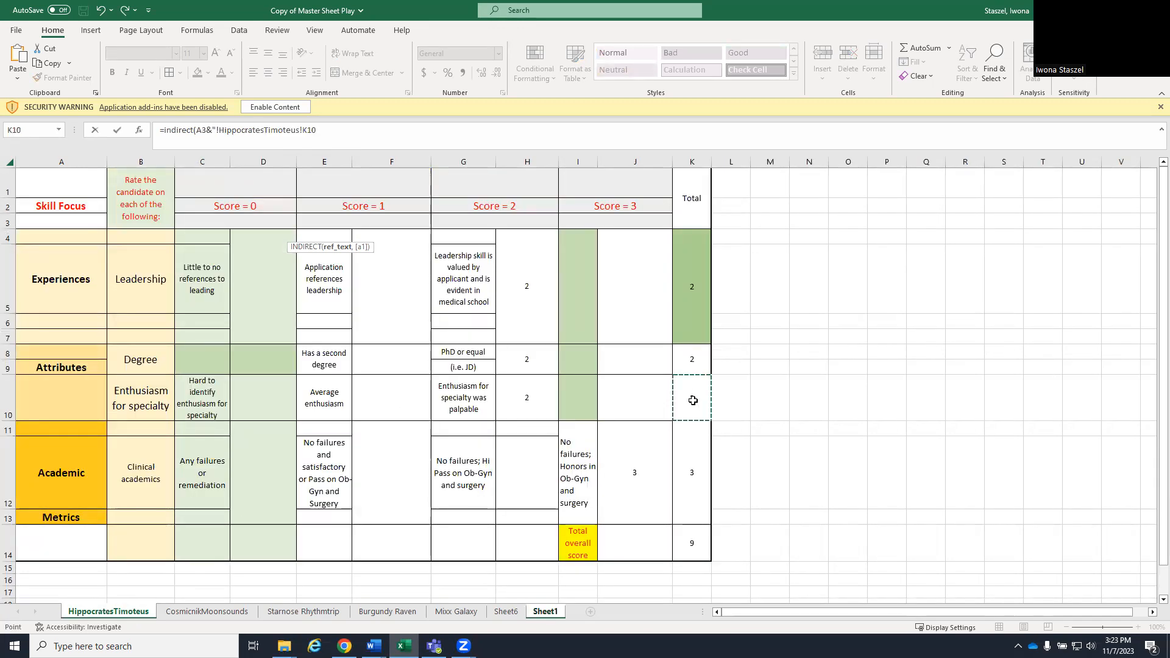
click(533, 613)
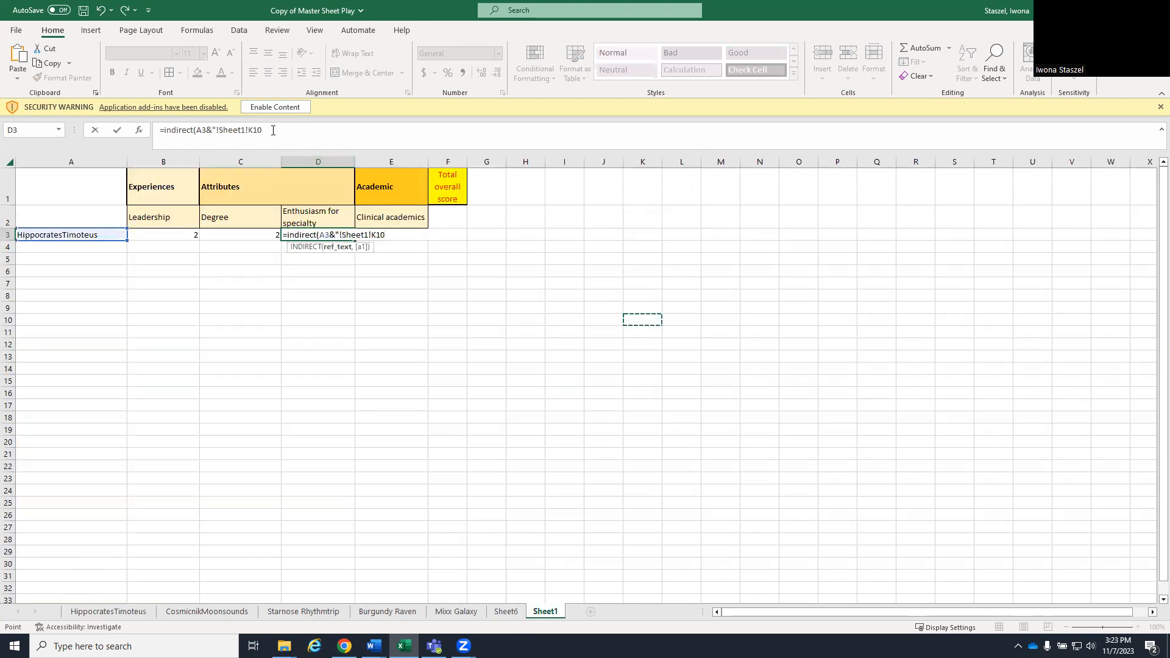
click(282, 135)
click(248, 128)
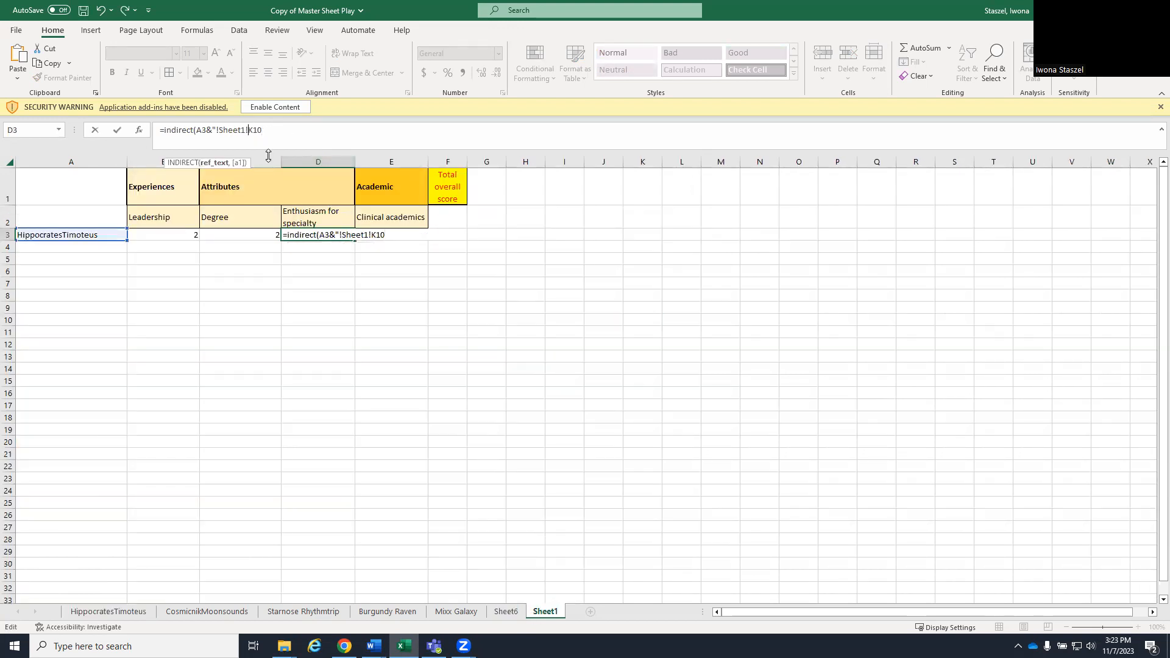
click(280, 132)
text())
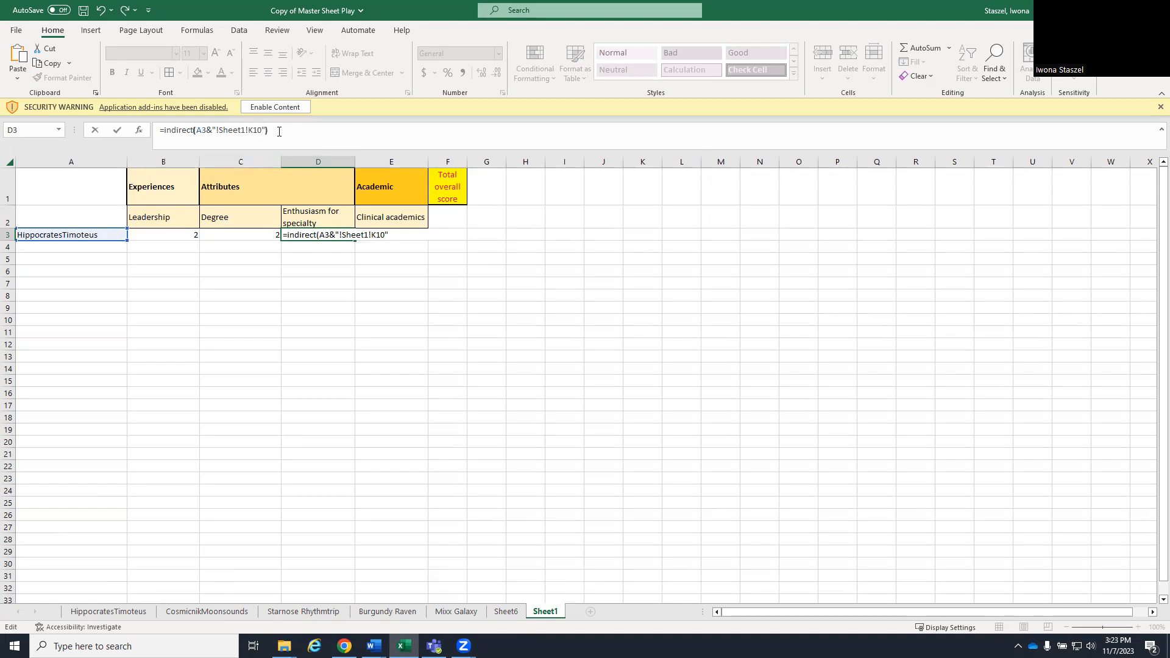
key(Return)
- Remove the Sheet1 reference from the D3 formula so it reads =INDIRECT(A3&"!K10")
double_click(318, 236)
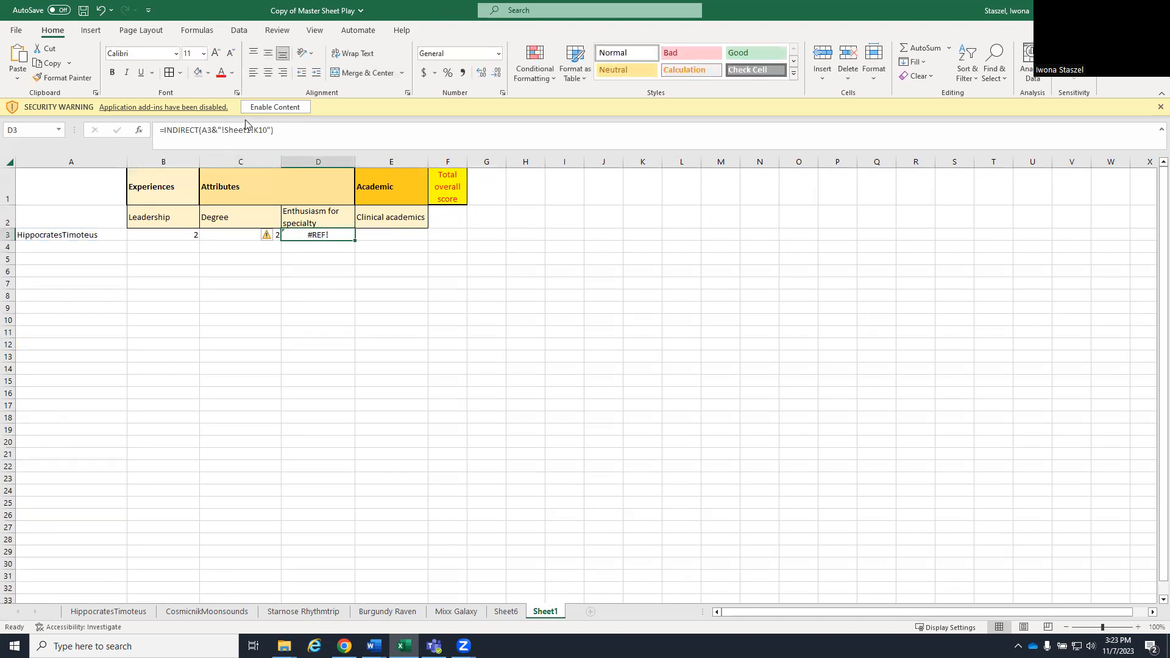
key(BackSpace)
key(BackSpace)
key(BackSpace)
key(BackSpace)
key(BackSpace)
key(BackSpace)
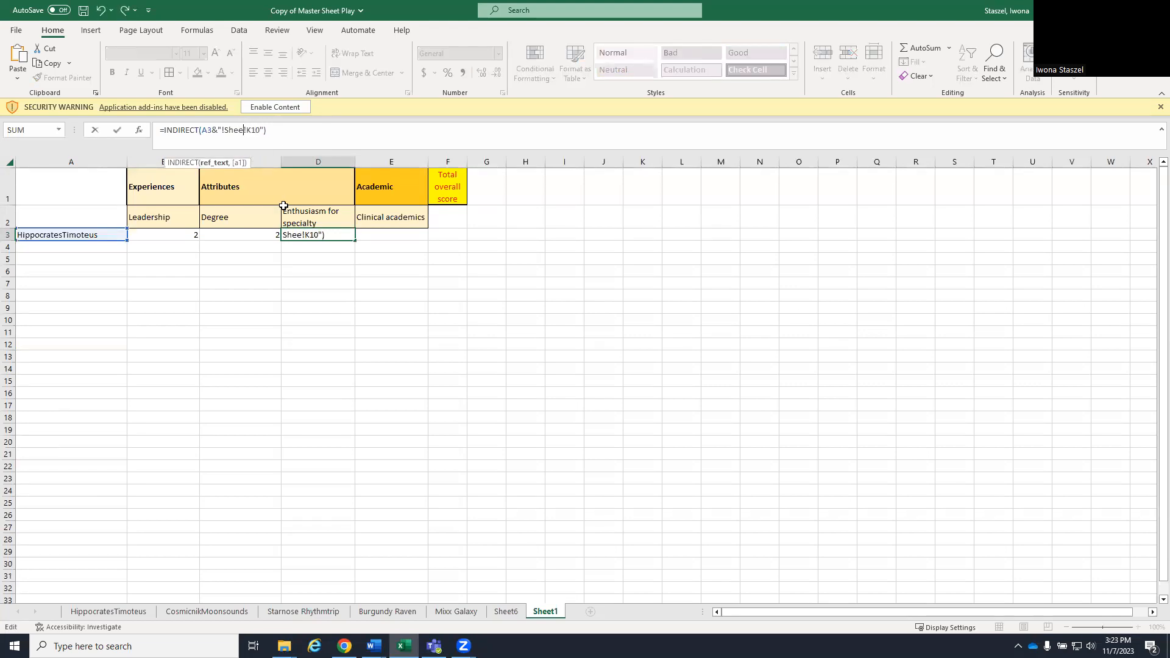
key(Delete)
key(Return)
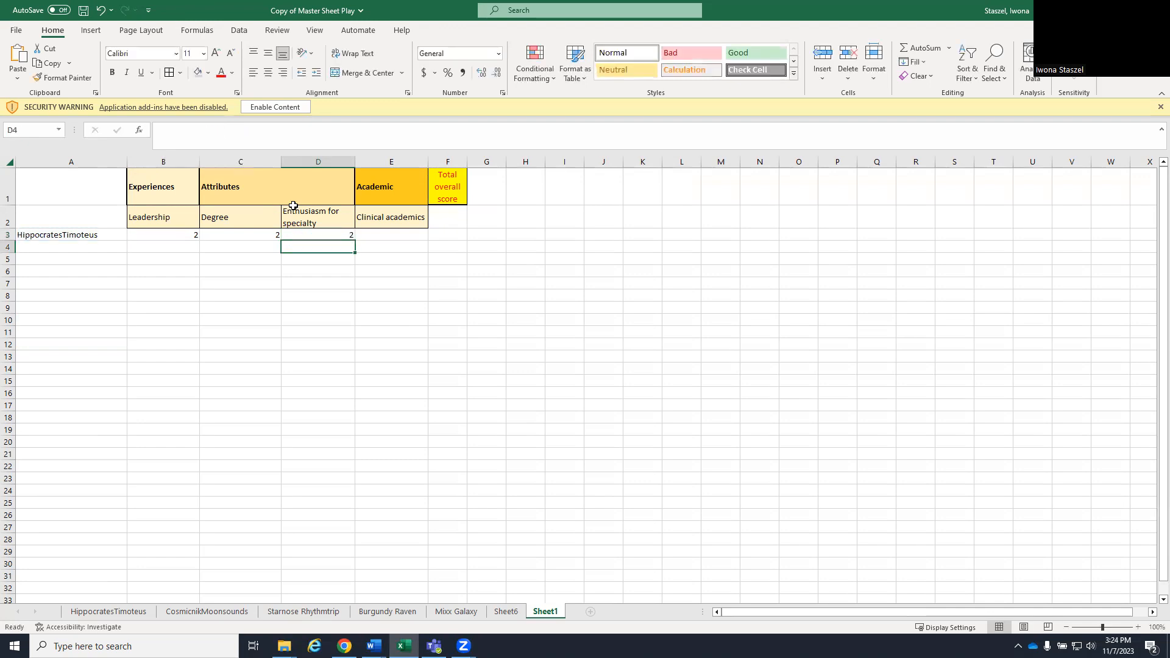
- Look up the Clinical academics total's cell on the first candidate's sheet and enter =INDIRECT(A3&"!K11") in E3 of Sheet1
click(139, 613)
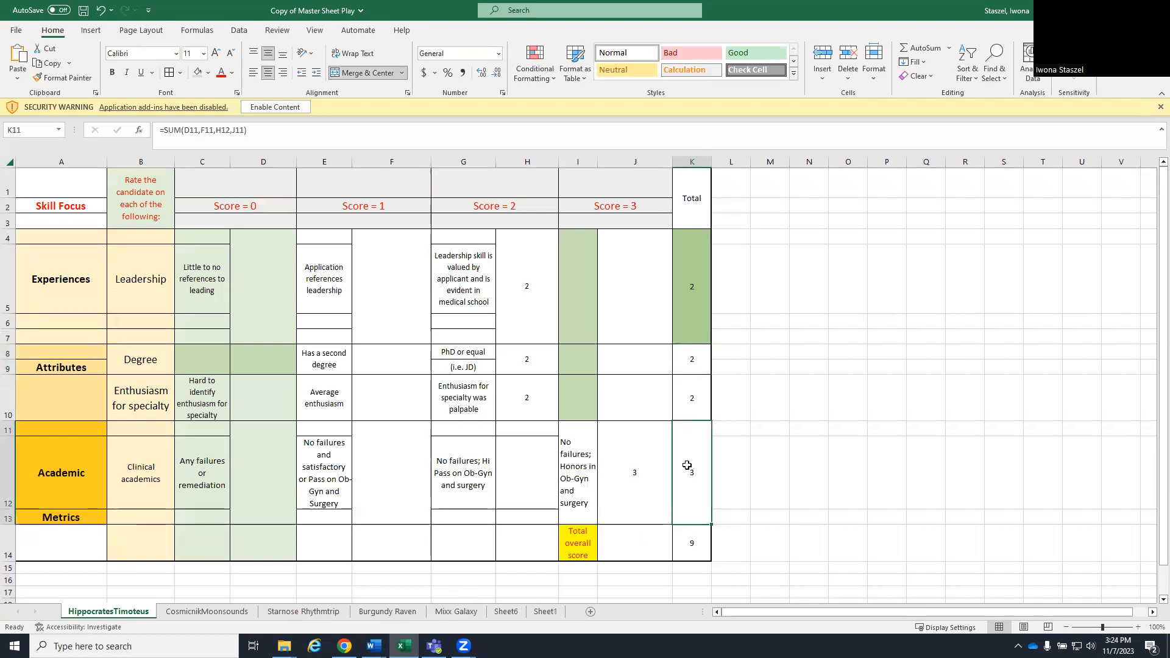
click(547, 612)
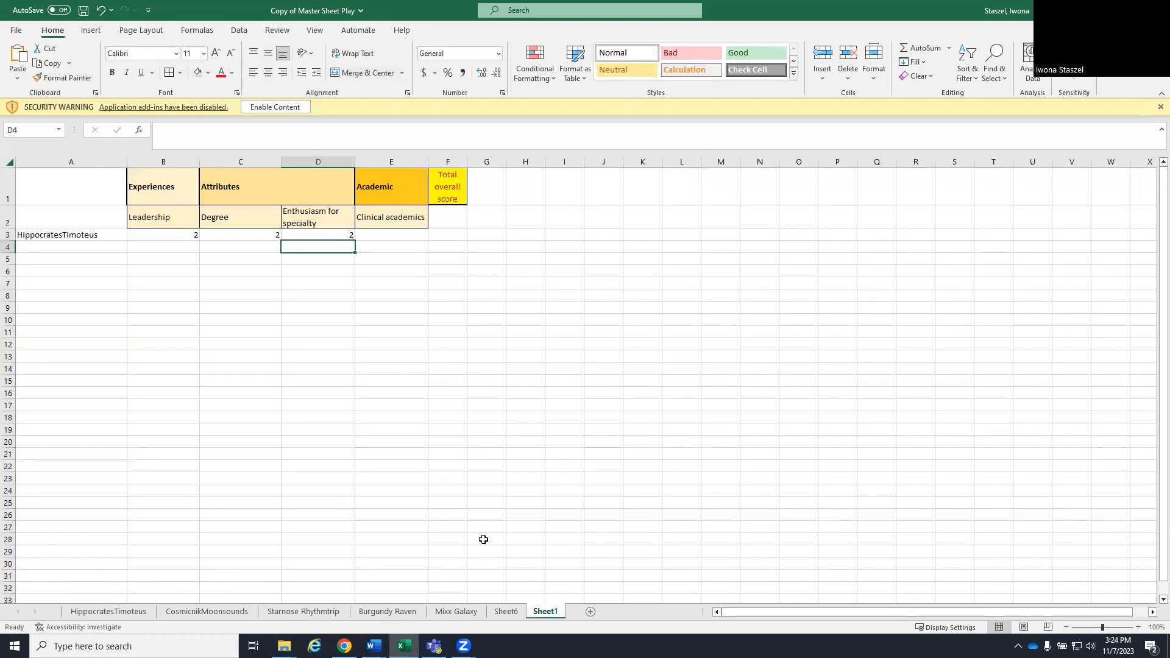
click(379, 239)
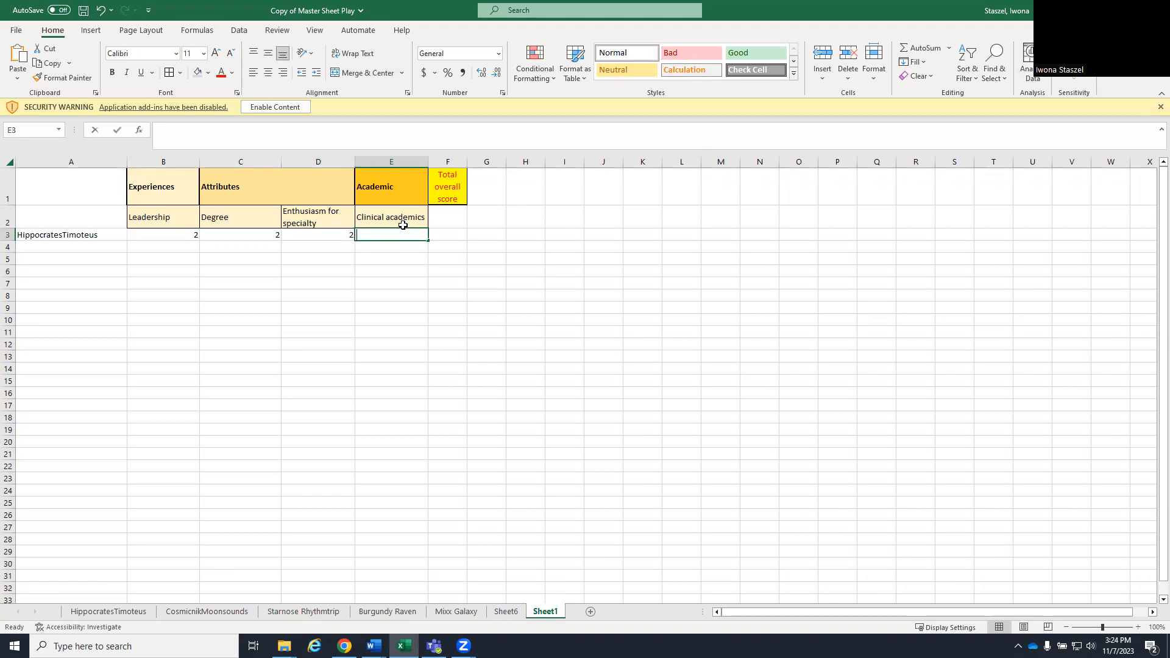
text(=indirect()
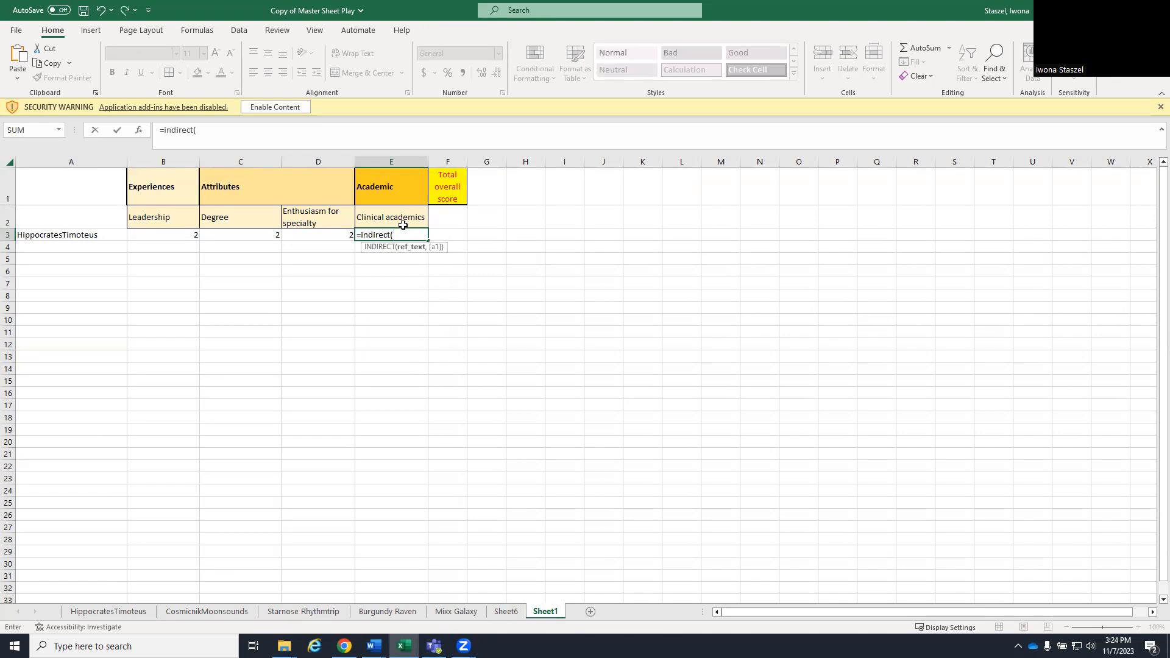
click(101, 240)
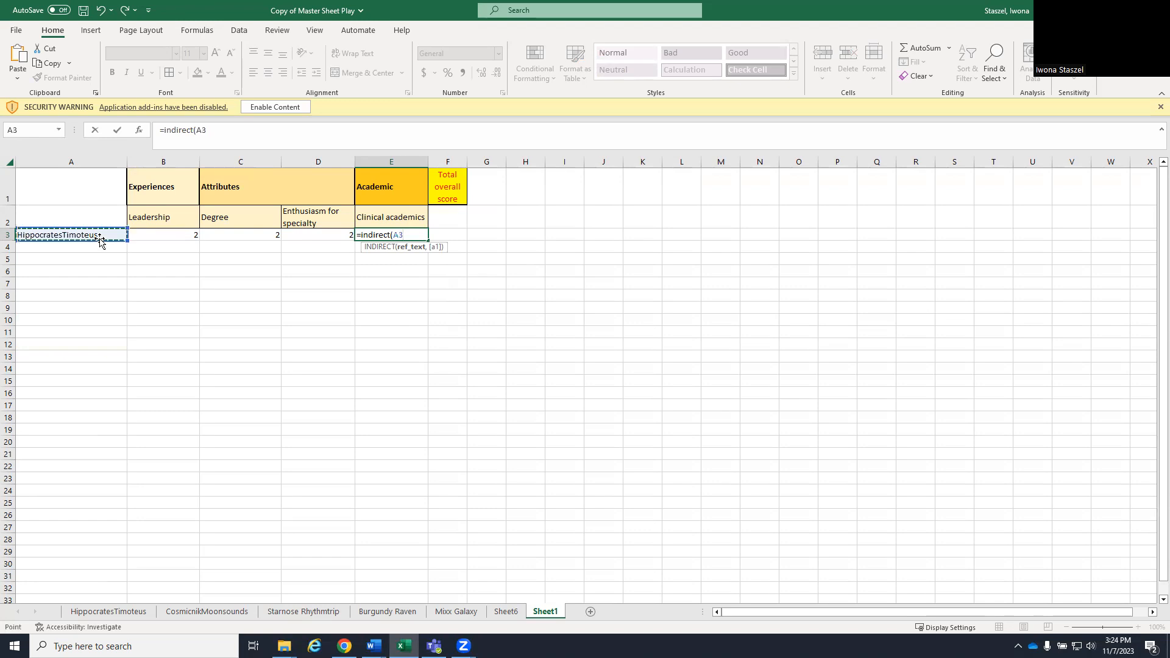
text(&"!K11"))
key(Return)
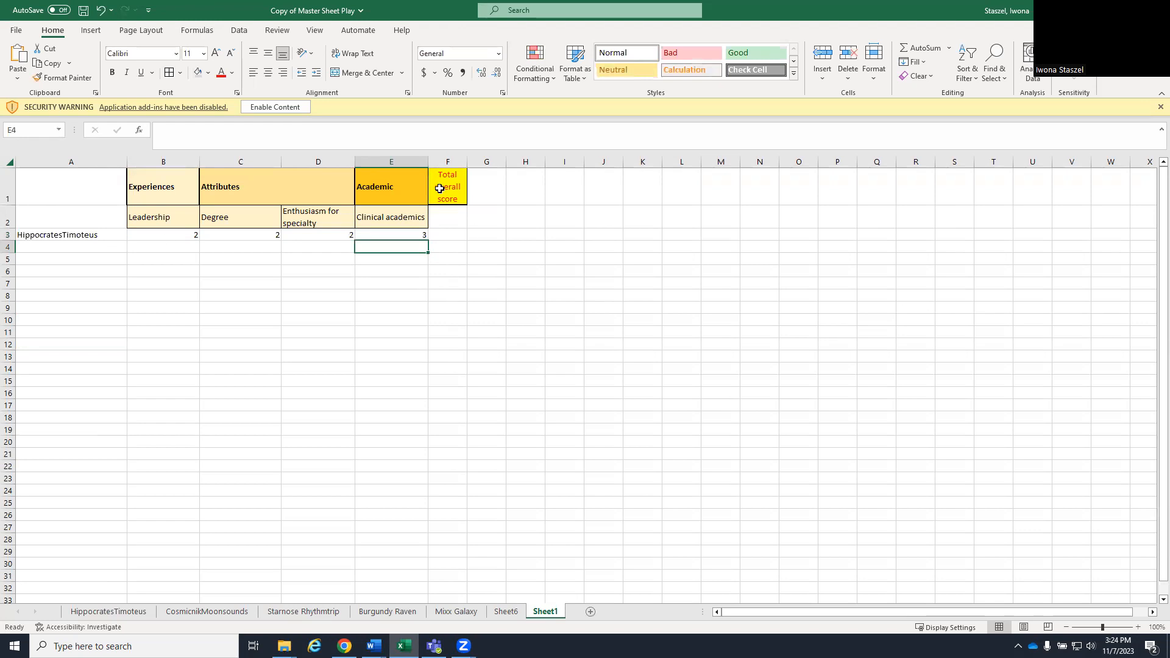
- Check the Total overall score cell on the first candidate's sheet and begin an INDIRECT formula in F3 of Sheet1
click(447, 234)
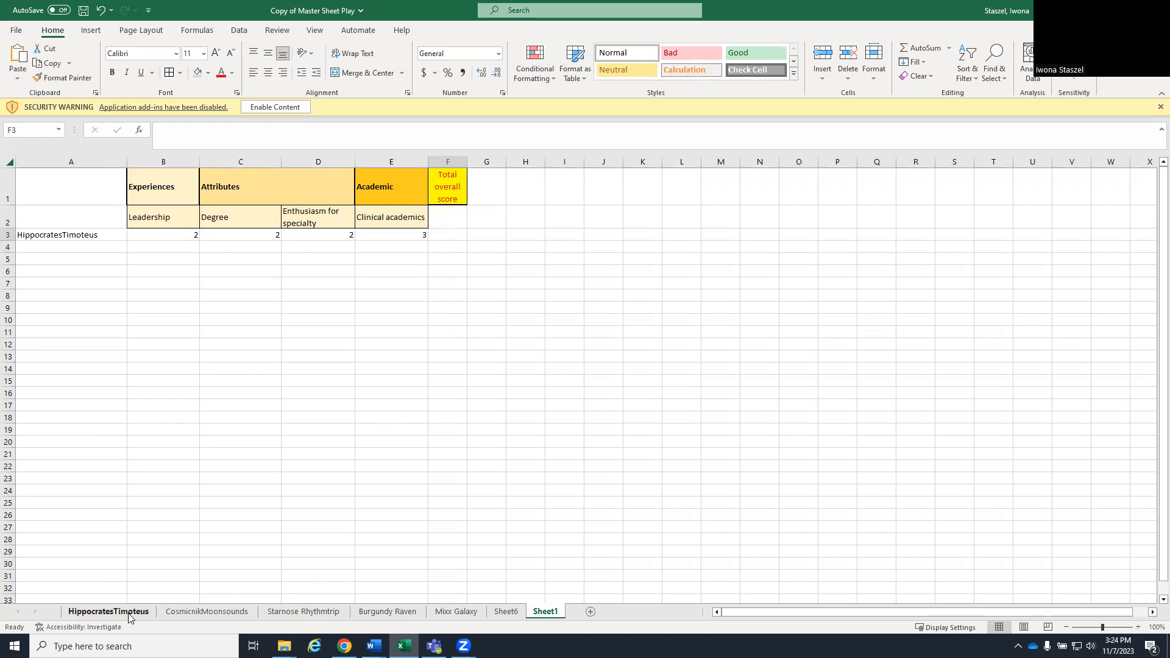
click(109, 611)
click(695, 545)
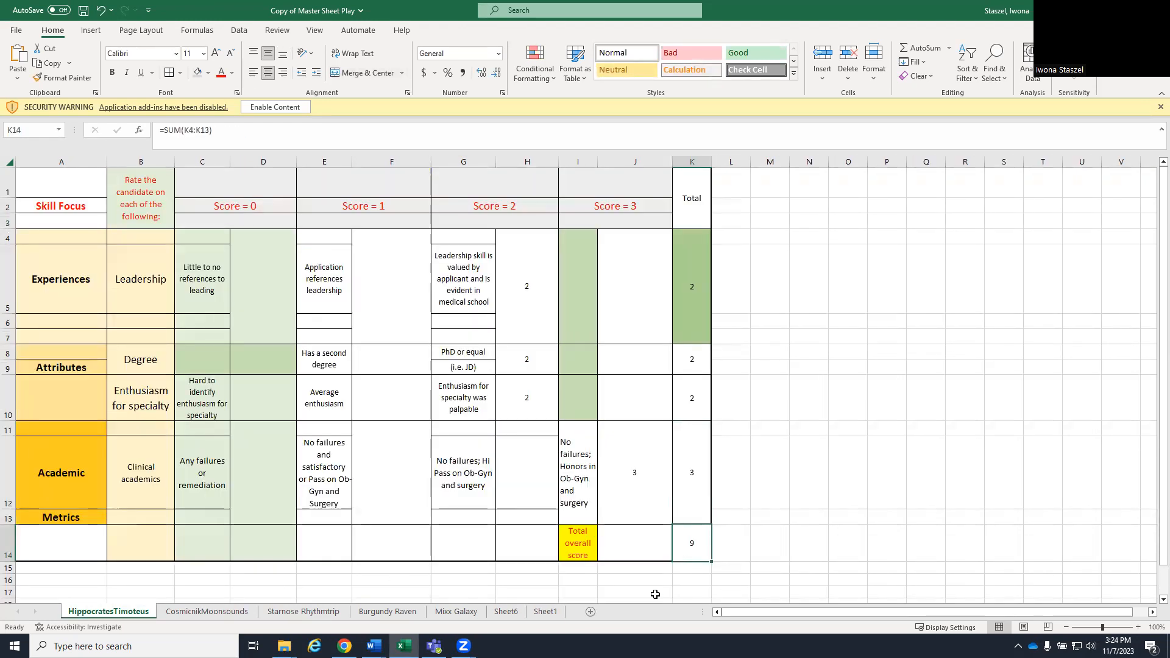
click(546, 611)
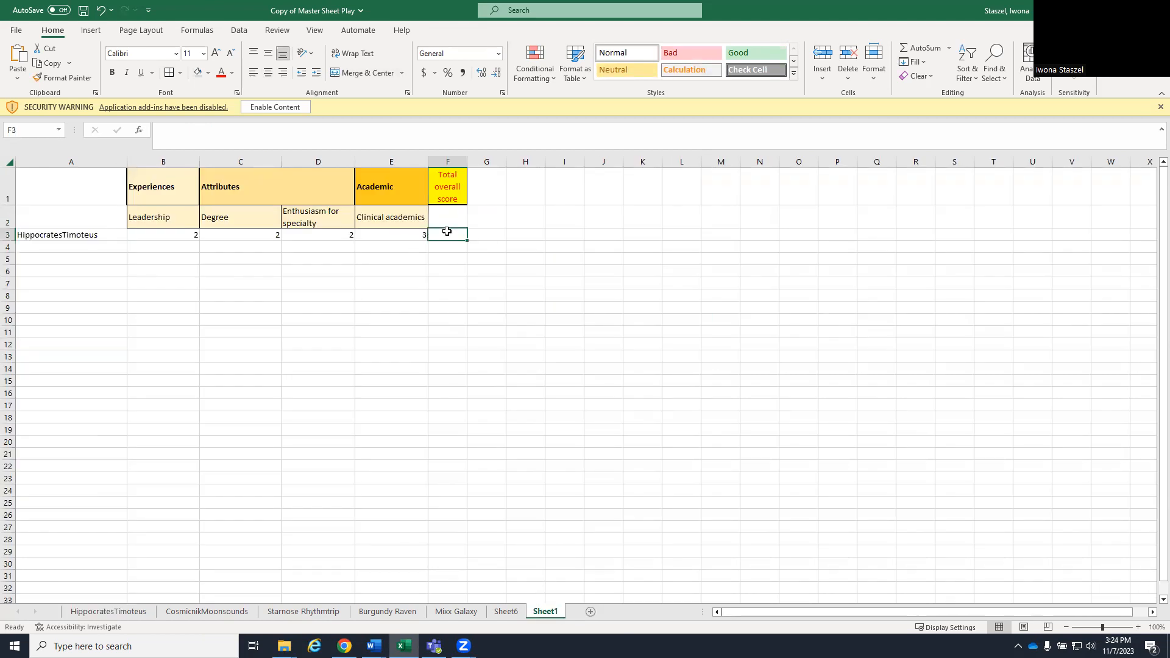
text(=indirect)
click(55, 235)
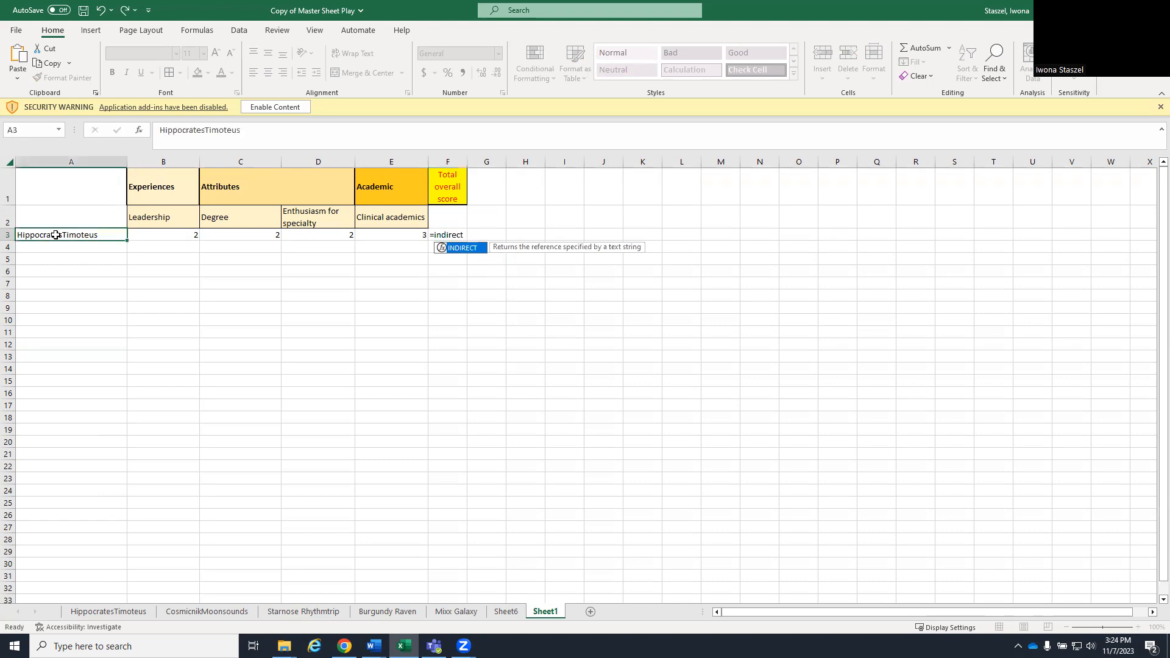
click(451, 225)
click(451, 233)
click(219, 134)
text(()
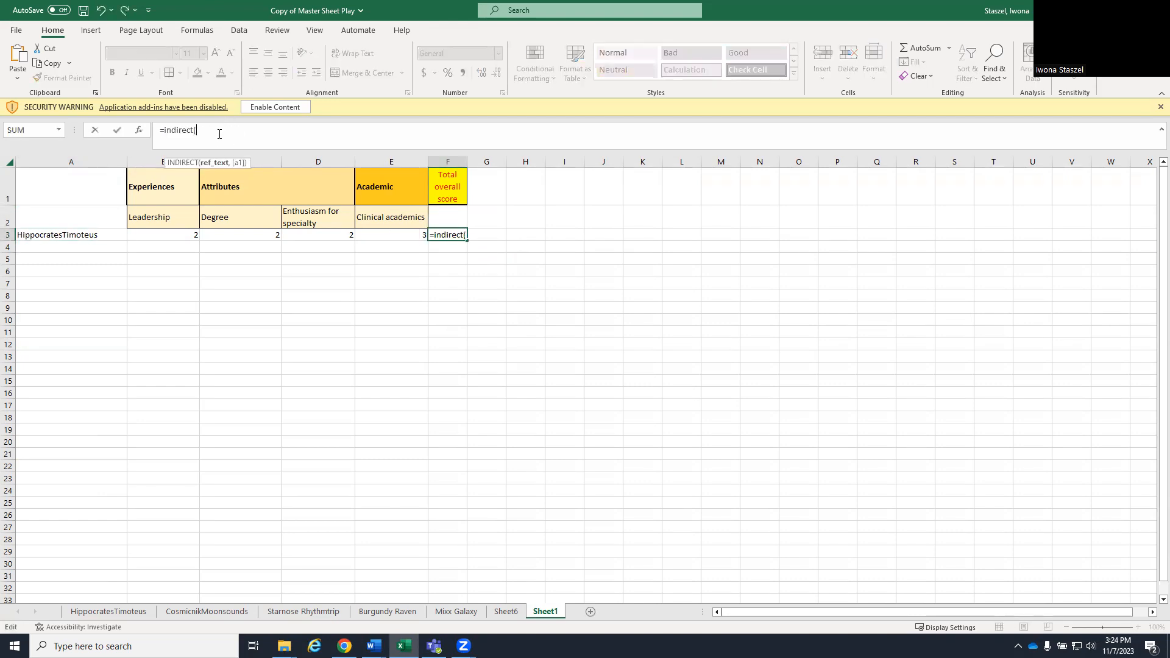
- Complete the Total overall score formula in F3 as =INDIRECT(A3&"!K13")
click(73, 236)
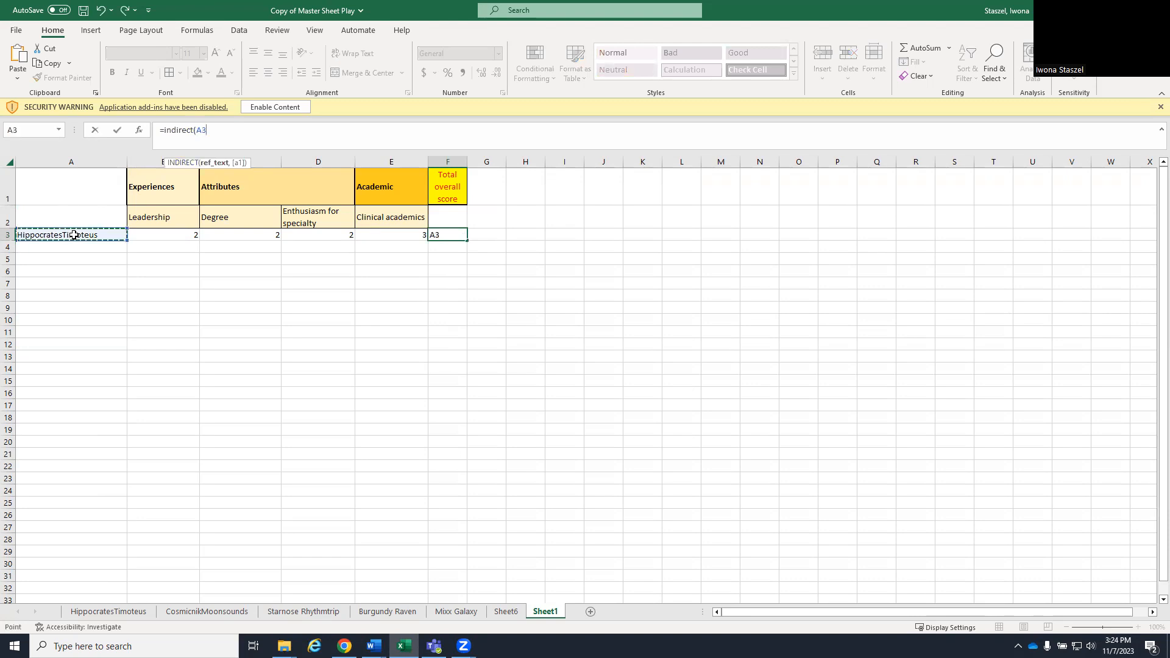
text(&"!K13)
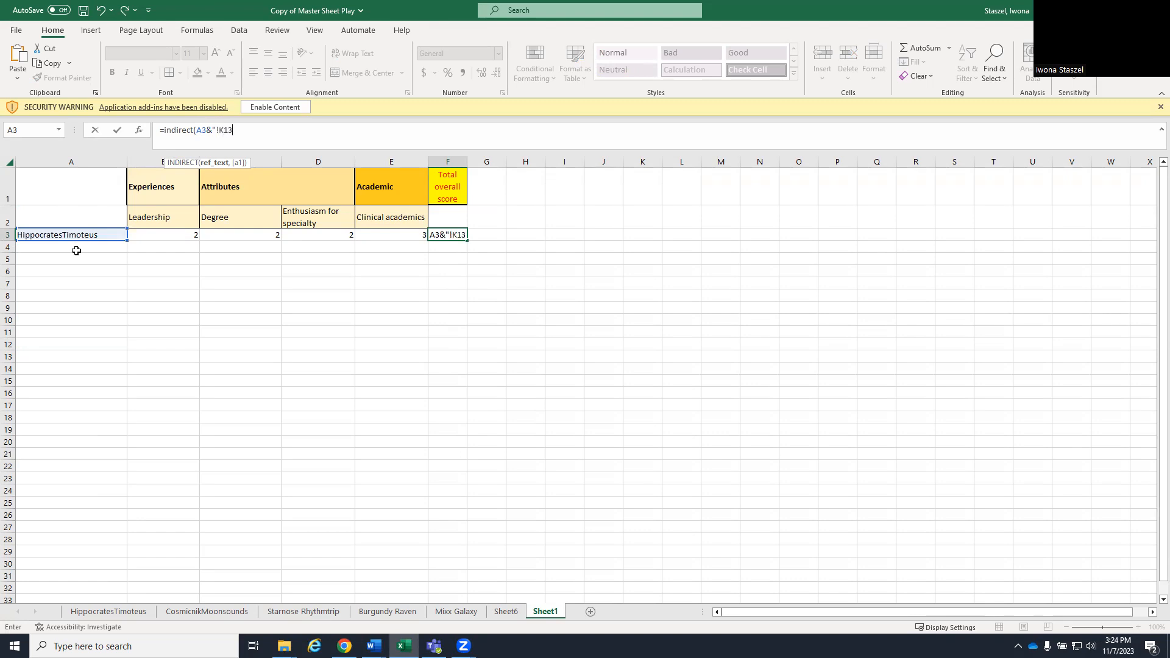
text("))
key(Return)
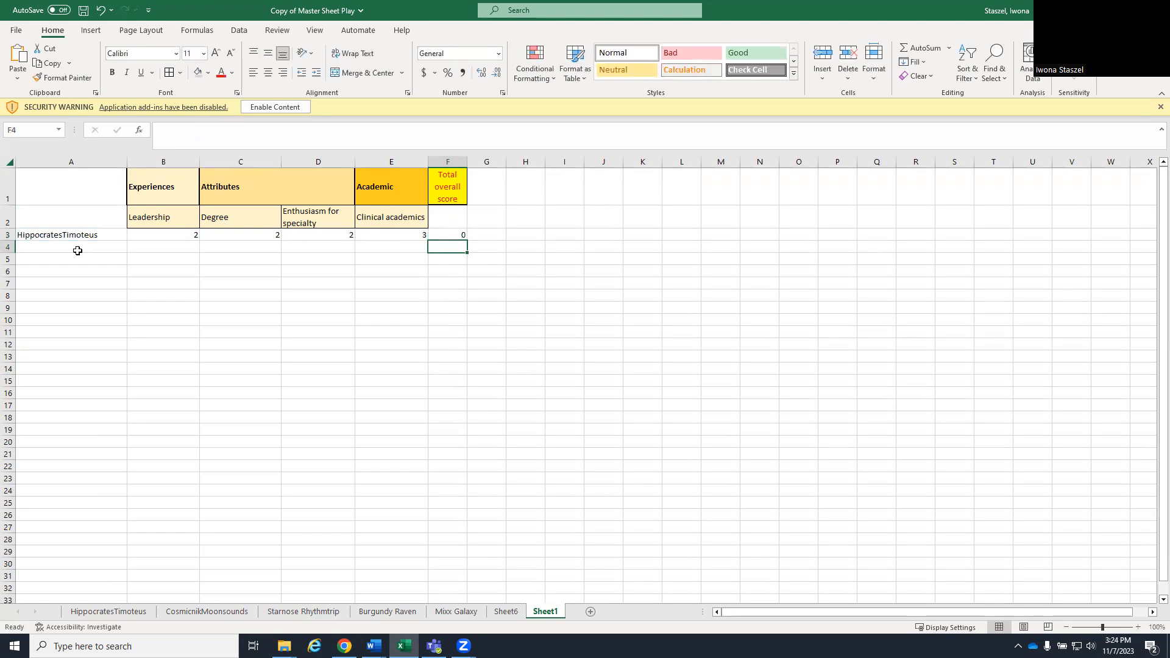
- Look up the Total overall score cell on the first candidate's sheet and correct the F3 formula's reference to K14
click(112, 612)
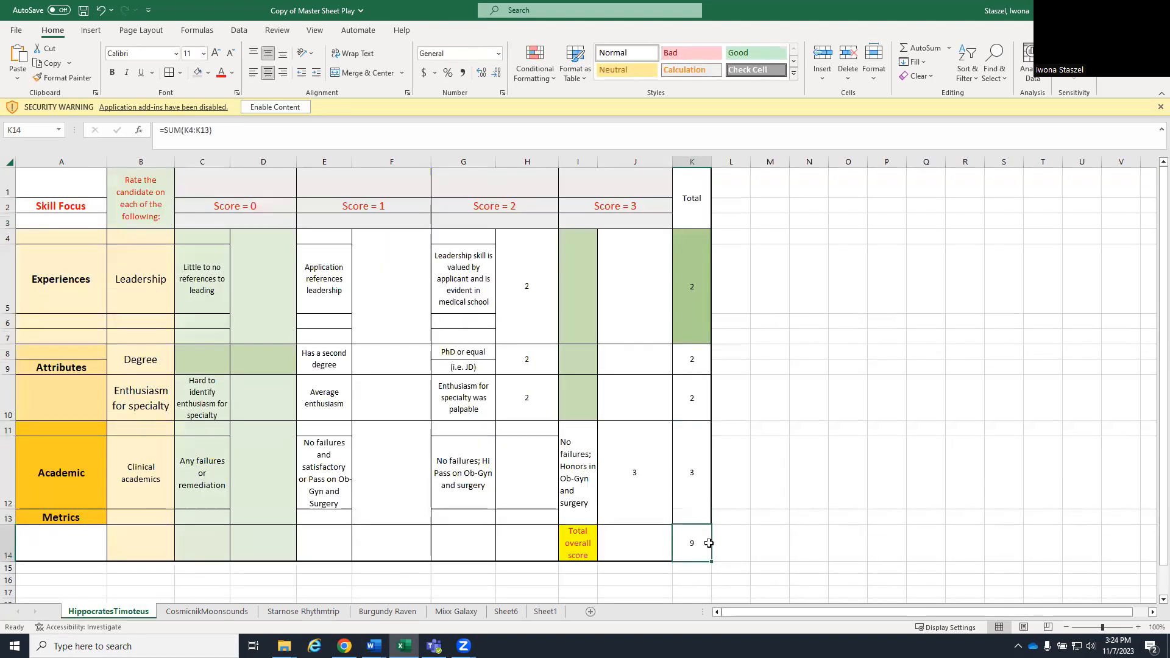
click(546, 612)
click(459, 236)
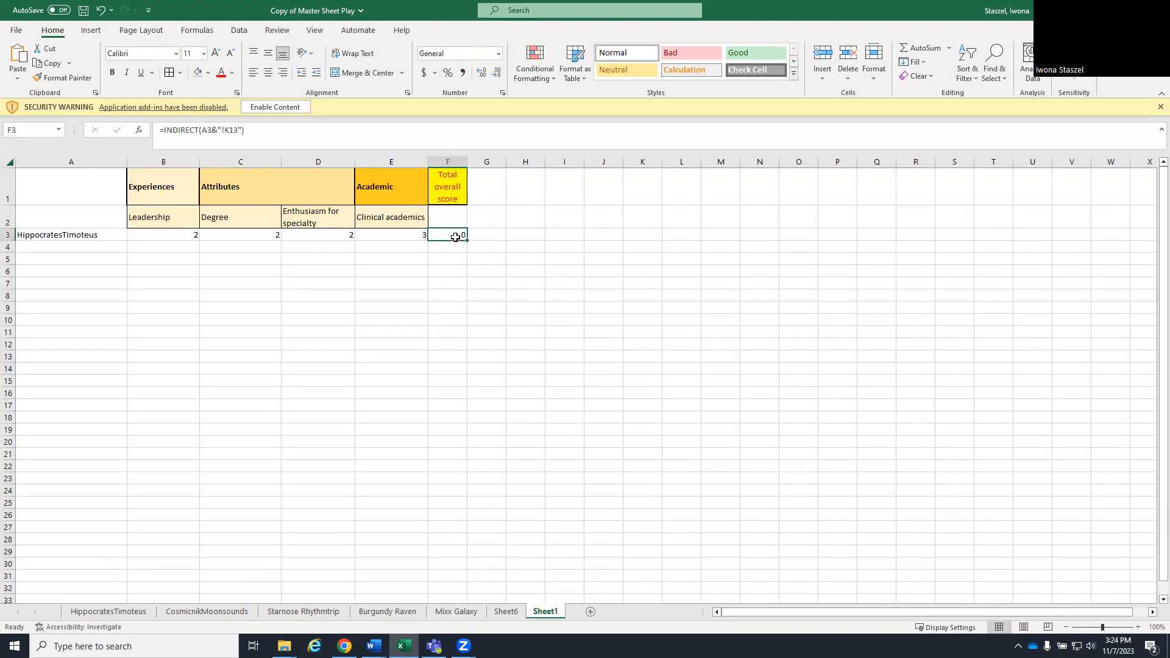
click(232, 129)
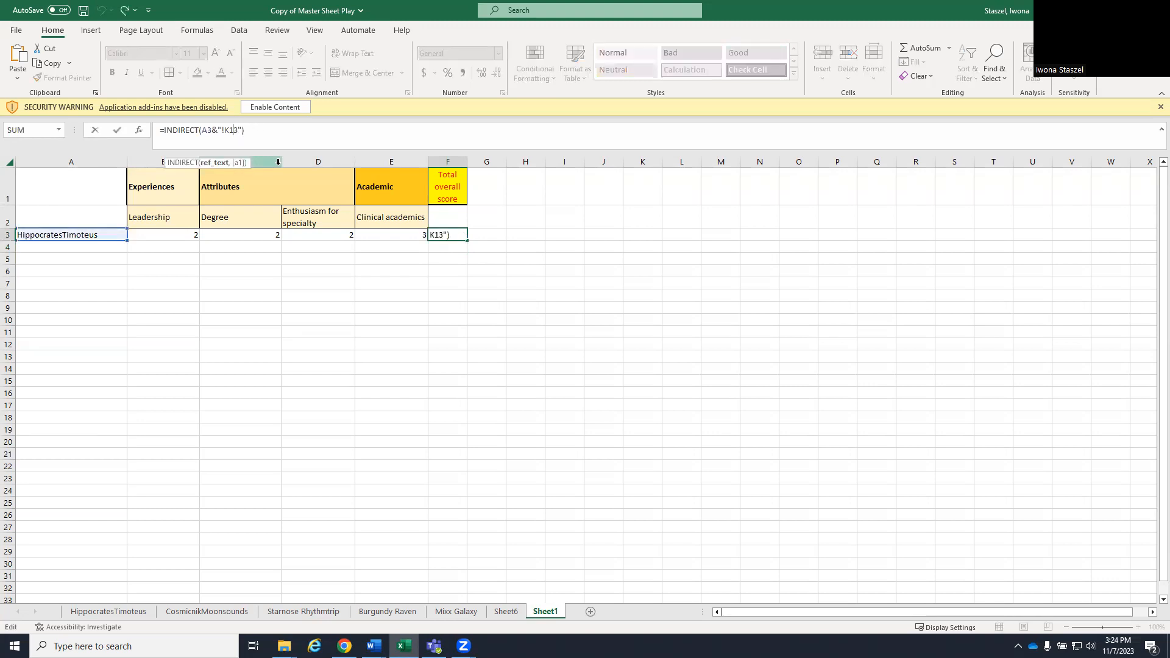
key(Delete)
text(4)
key(Return)
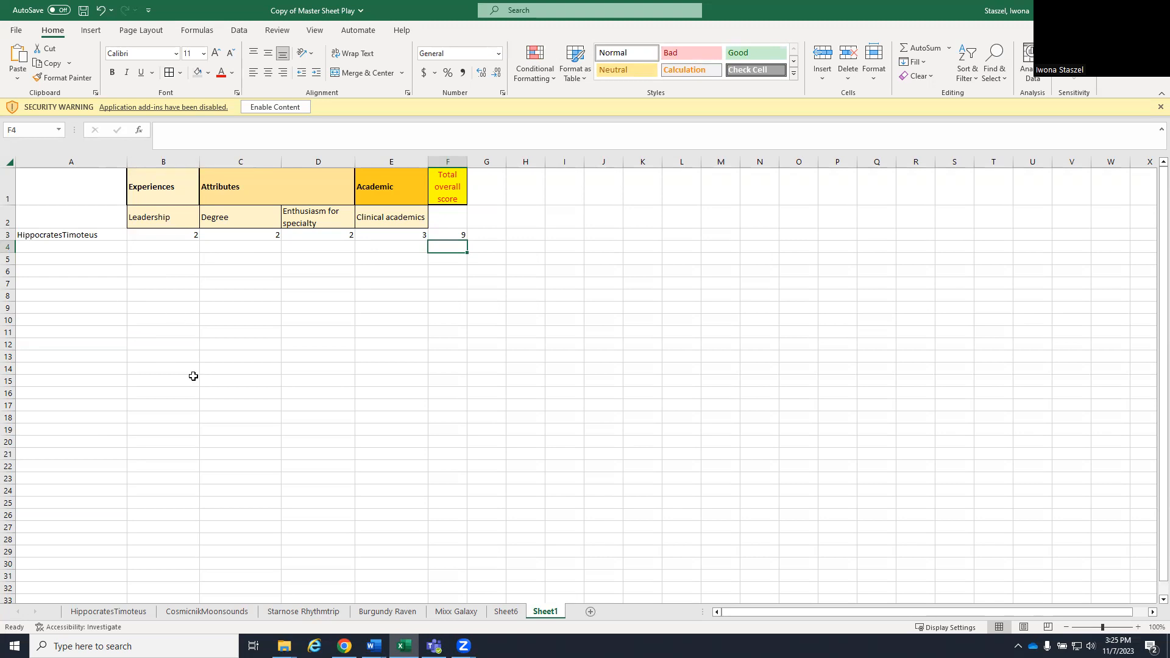
- Copy the second candidate's sheet name into cell A4 of Sheet1
click(204, 611)
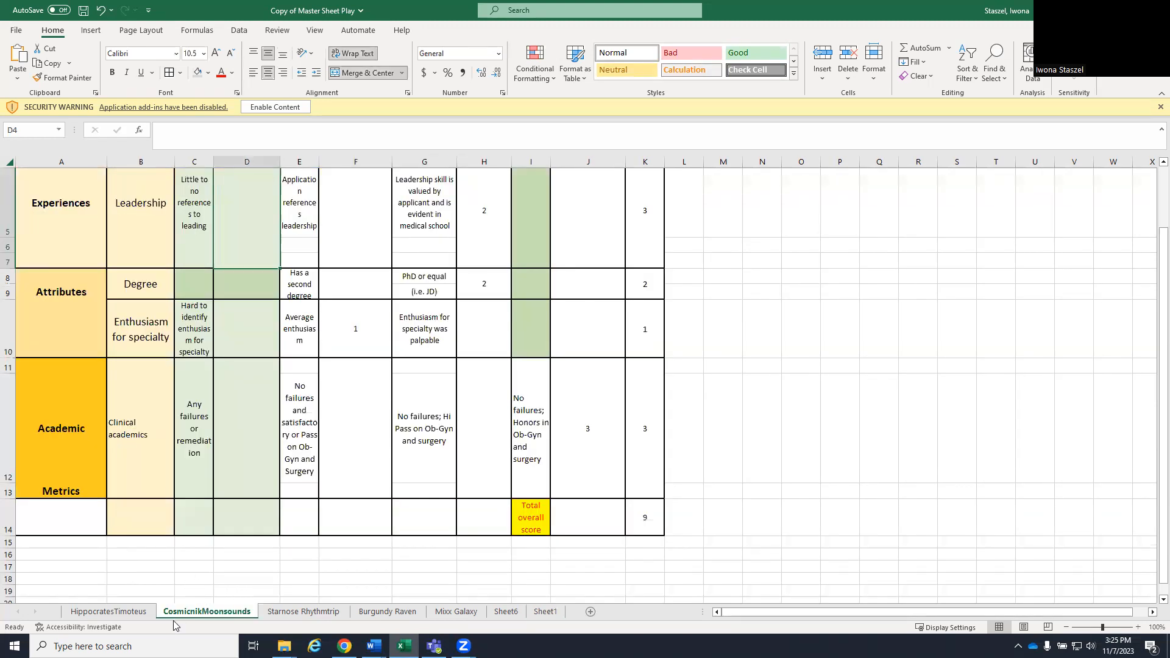
right_click(186, 614)
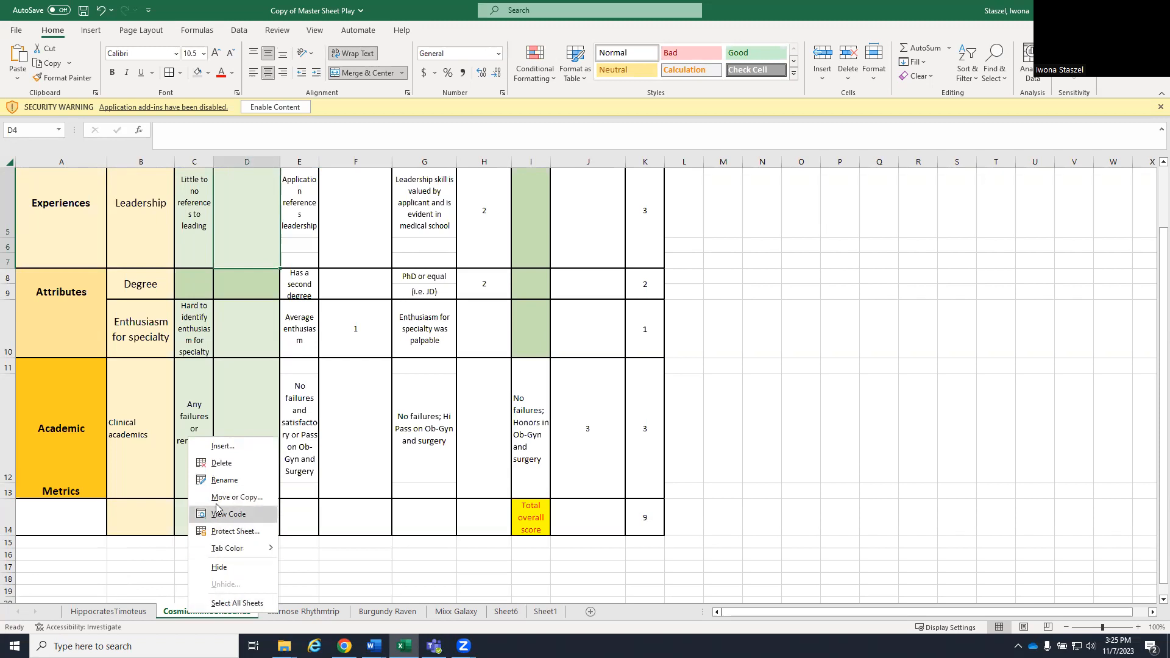
click(225, 480)
key(ctrl+c)
click(545, 611)
click(73, 250)
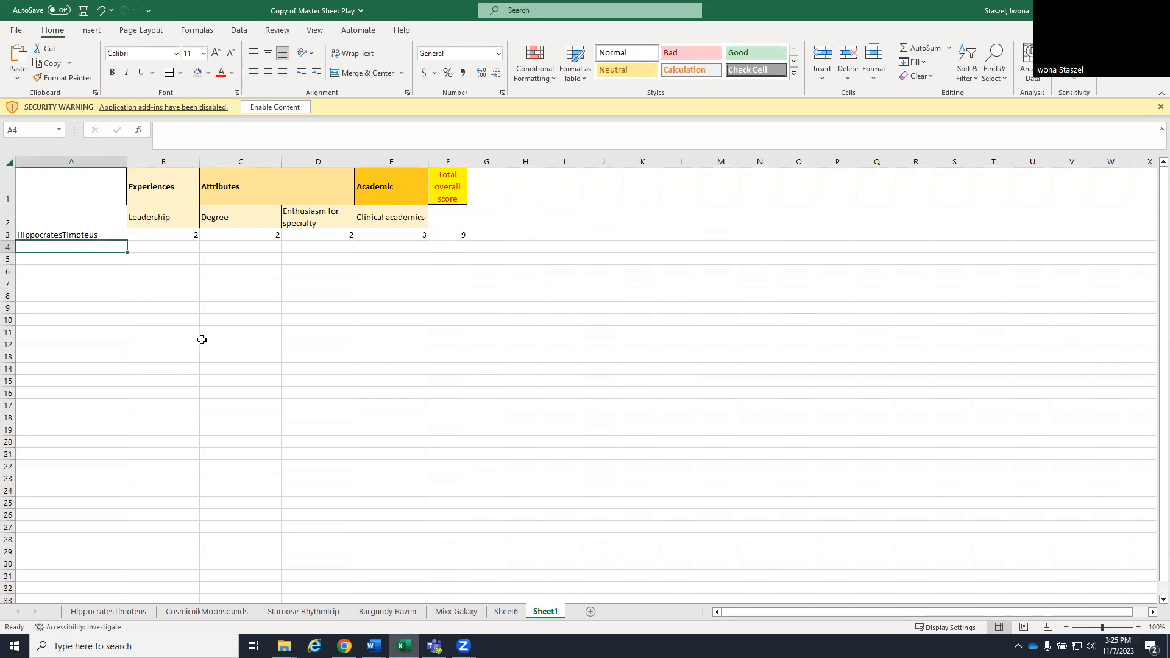
key(ctrl+v)
- Fill the B3:F3 formulas down to row 4 and compare the scores with the second candidate's sheet
click(178, 238)
drag(220, 236, 467, 253)
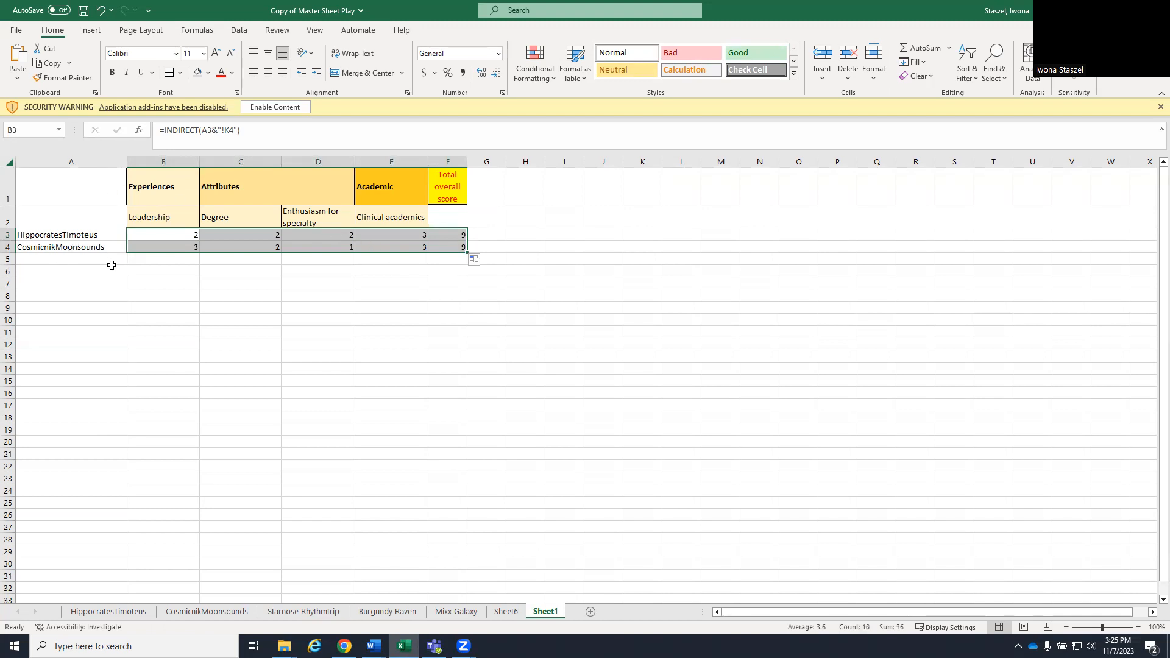
click(214, 611)
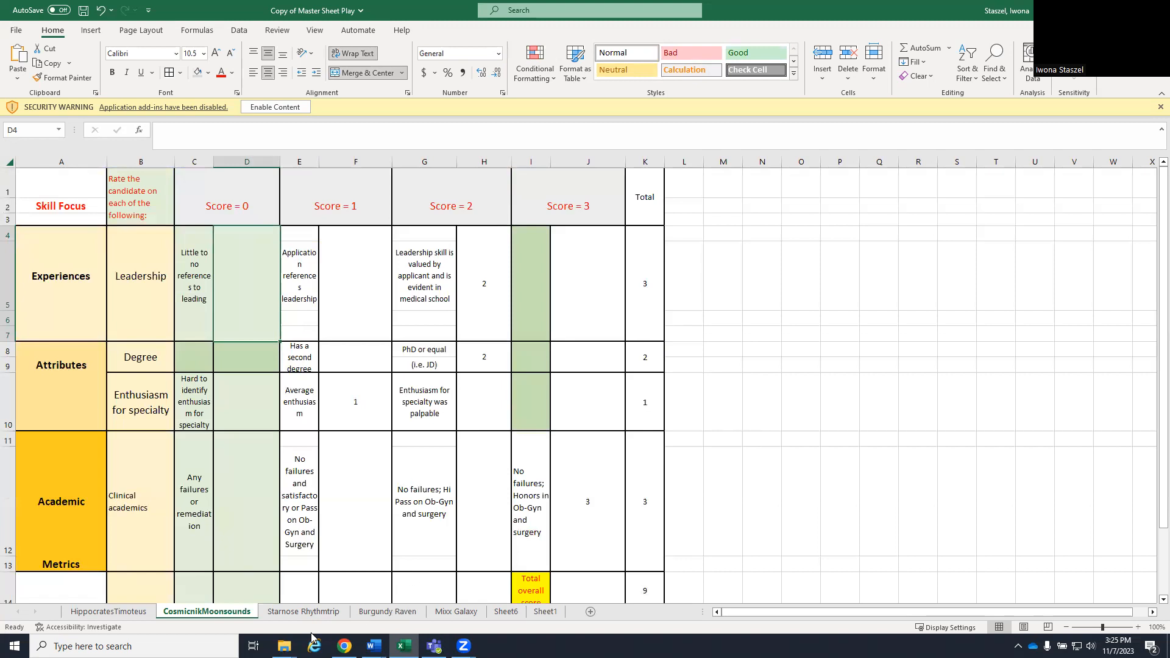
scroll(577, 493, down, 1)
click(549, 612)
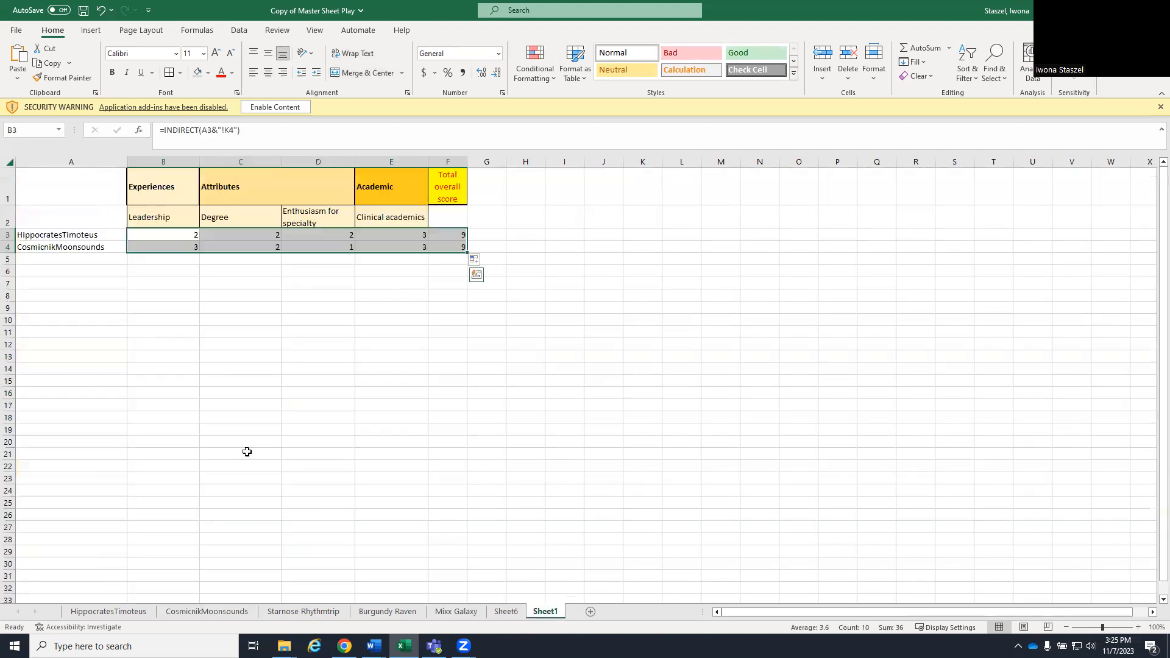
click(427, 287)
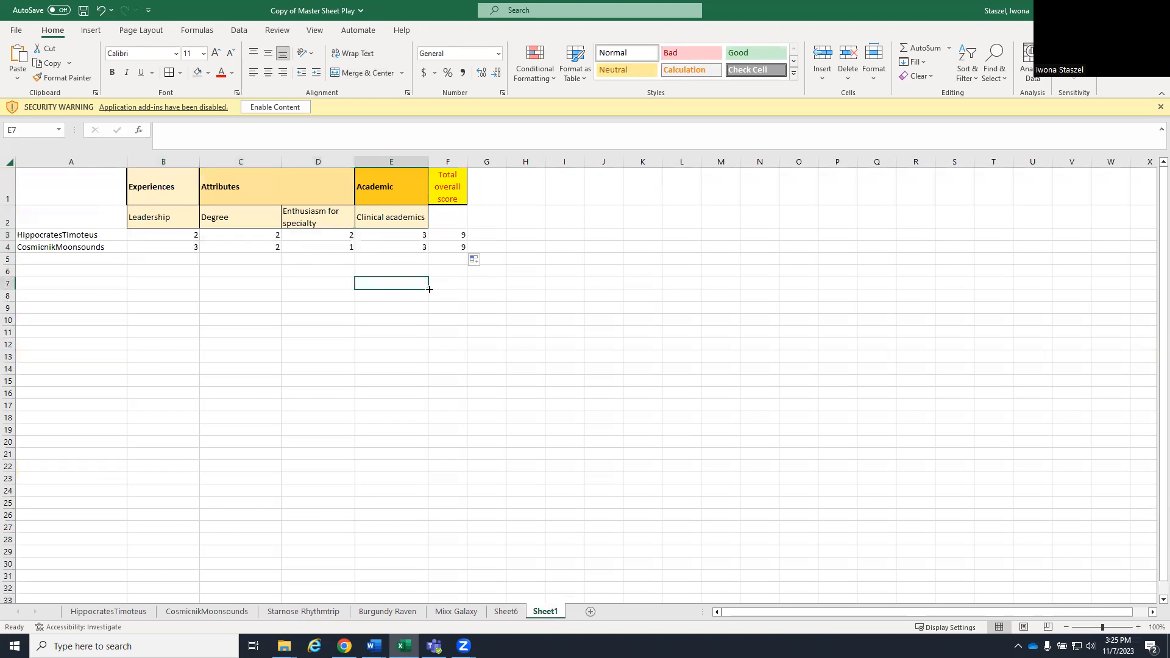
- Copy the third candidate's sheet name into cell A5 of Sheet1
click(303, 611)
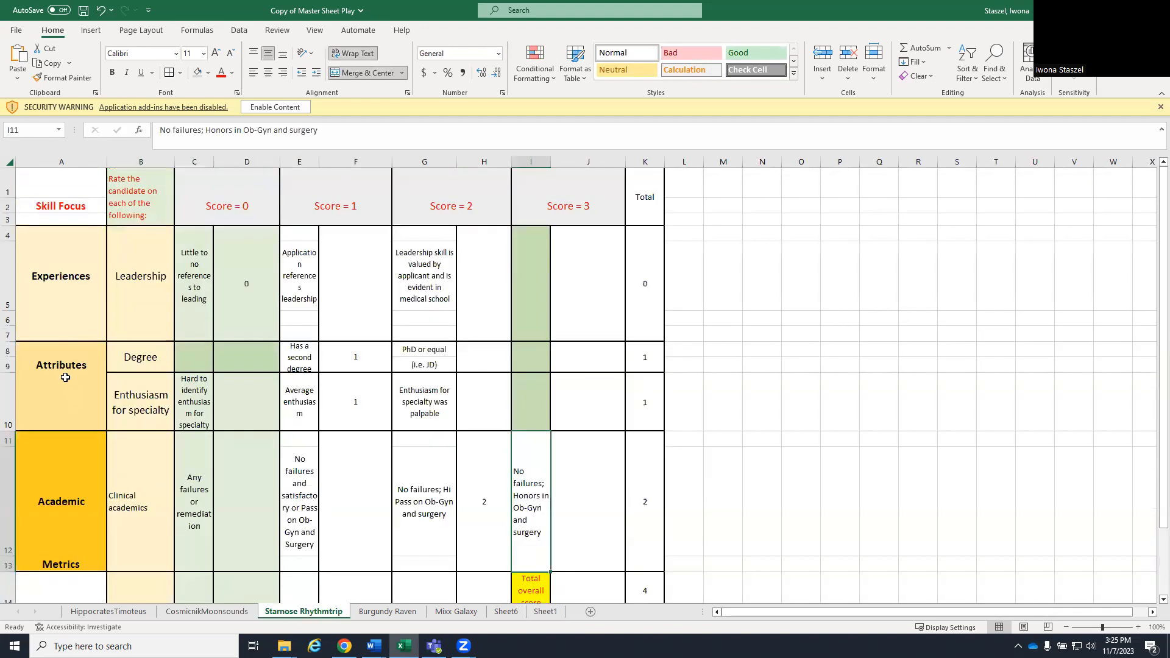
scroll(65, 378, down, 2)
right_click(282, 611)
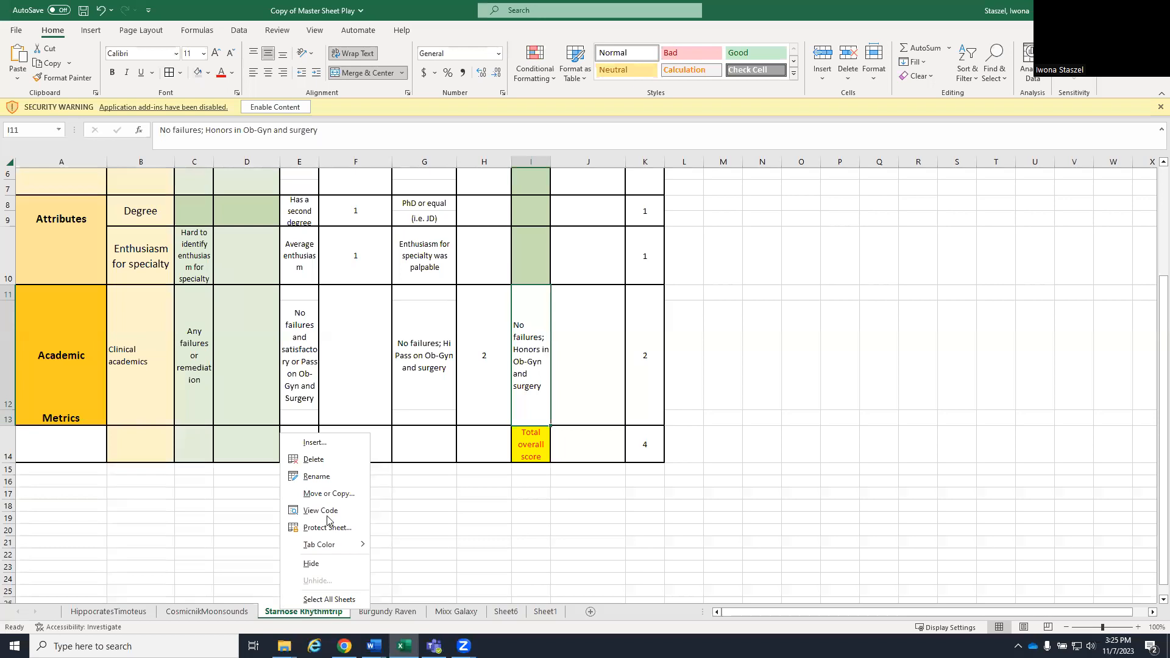
click(317, 476)
key(ctrl+c)
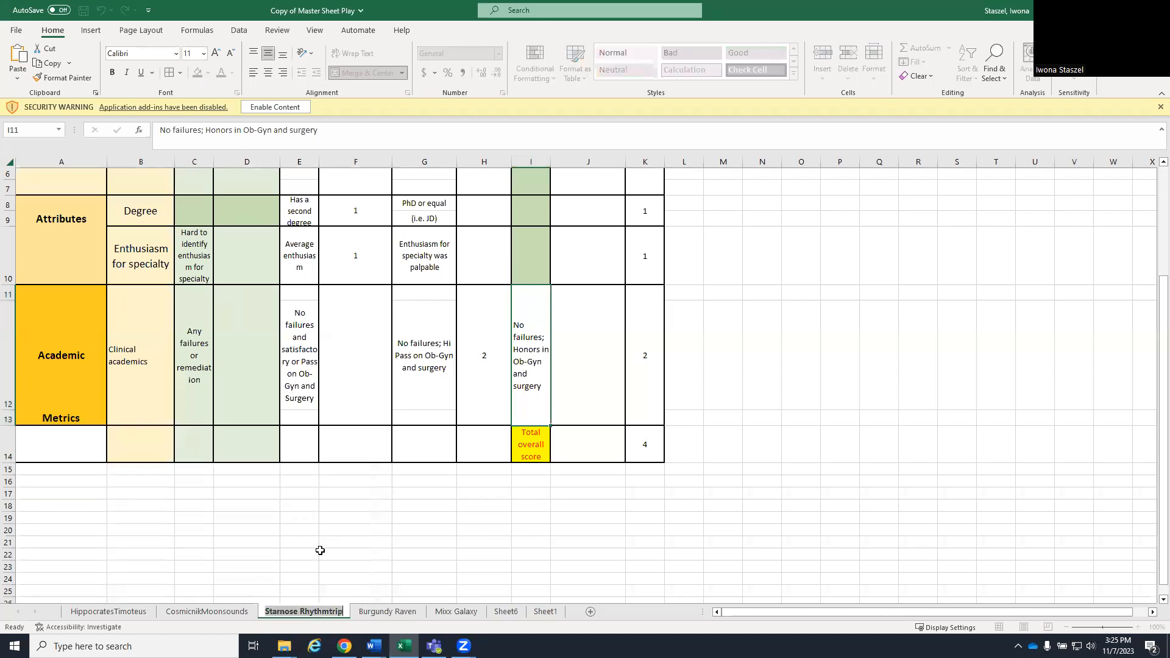
click(560, 616)
click(84, 260)
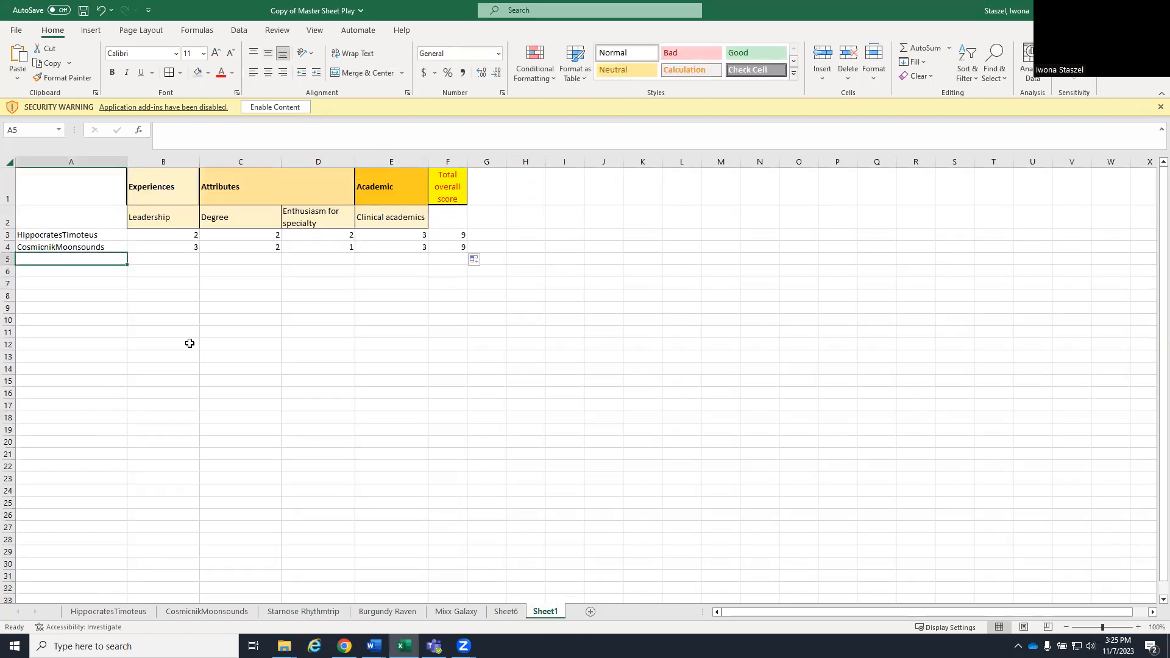
key(ctrl+v)
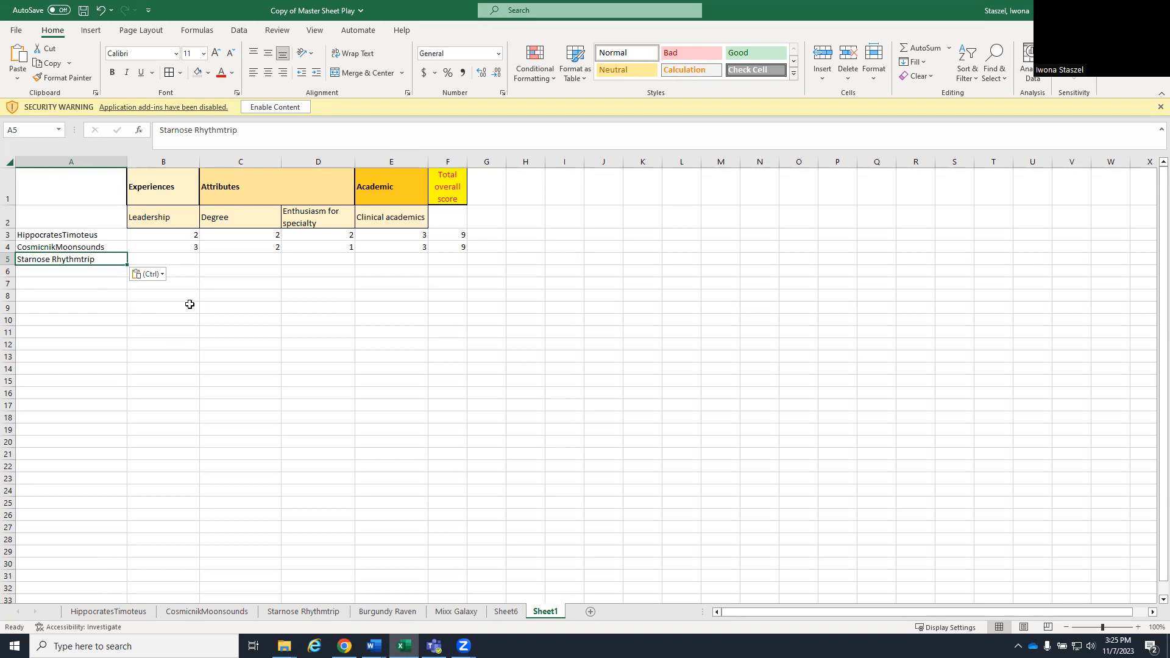
- Fill the B4:F4 formulas down to row 5 for the third candidate
click(143, 307)
drag(167, 244, 468, 264)
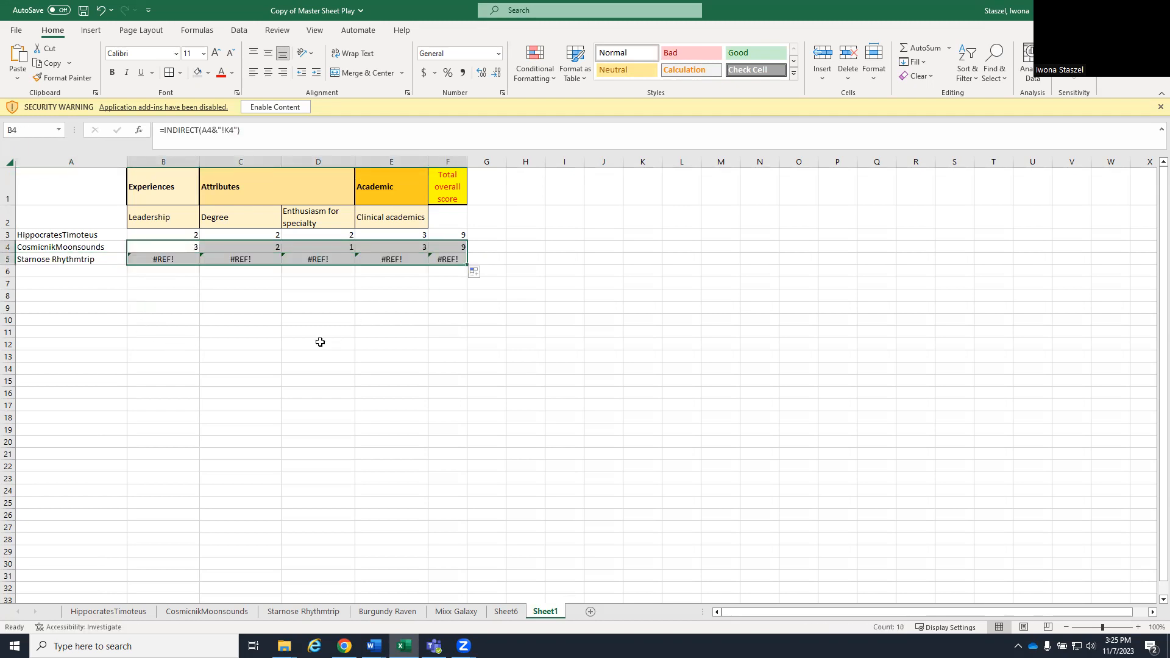
click(164, 371)
- Remove the space from the third candidate's name in A5
click(66, 260)
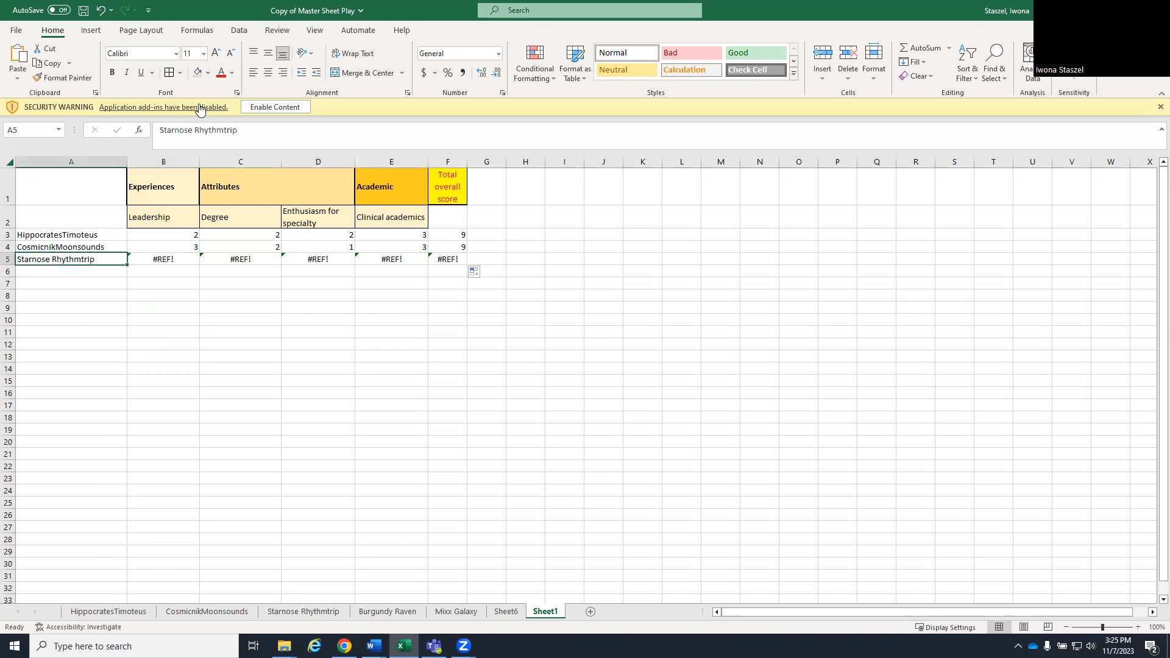
click(196, 130)
key(BackSpace)
key(Return)
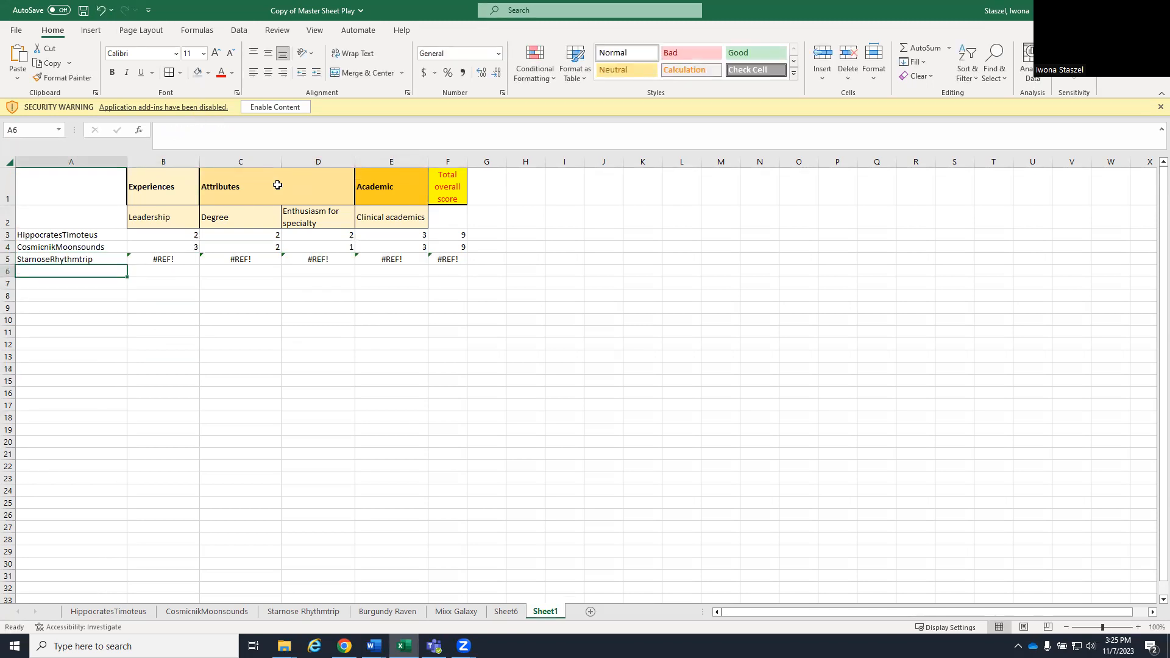
- Rename the third candidate's sheet without the space in its name and return to Sheet1
click(305, 612)
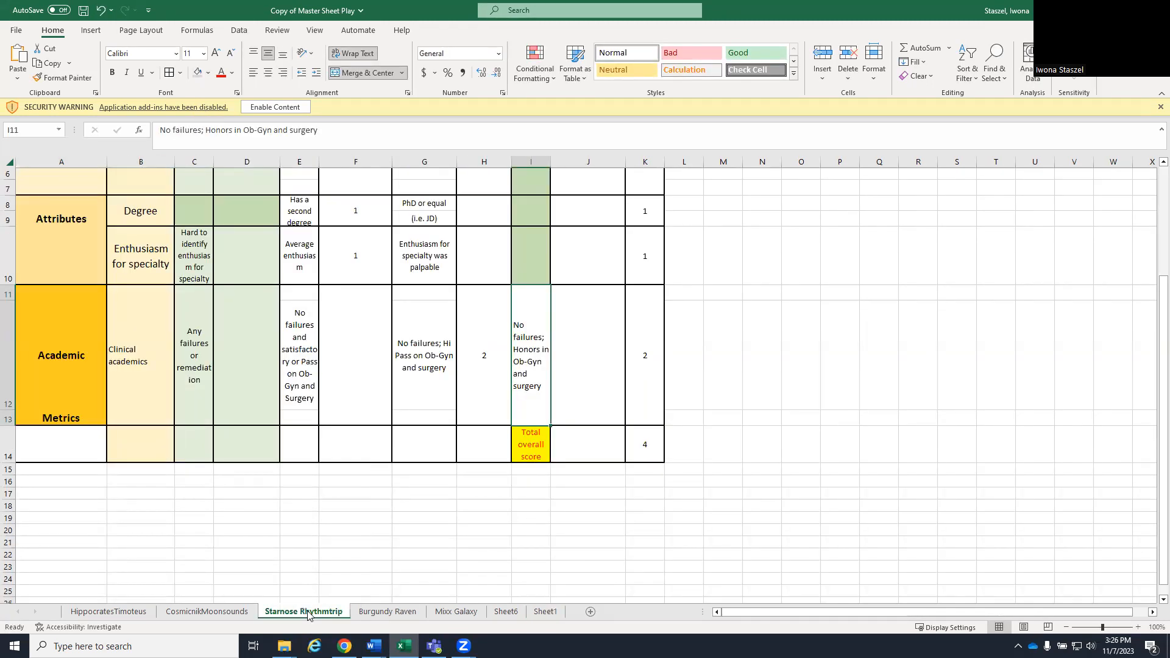
right_click(308, 614)
click(346, 479)
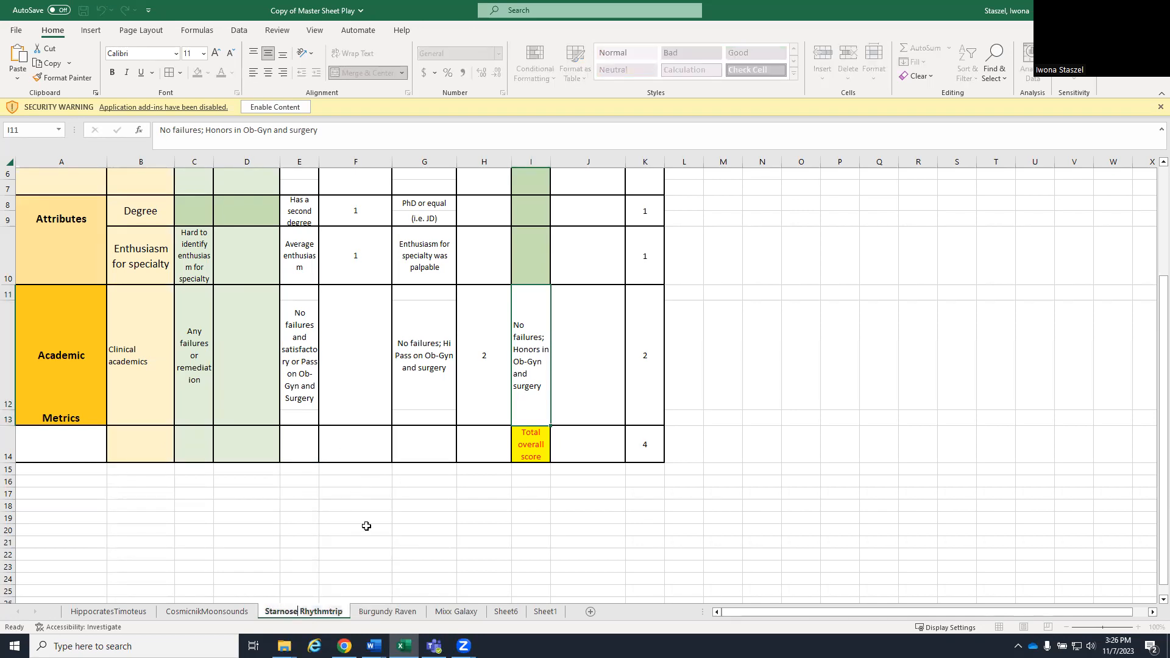
key(BackSpace)
key(Return)
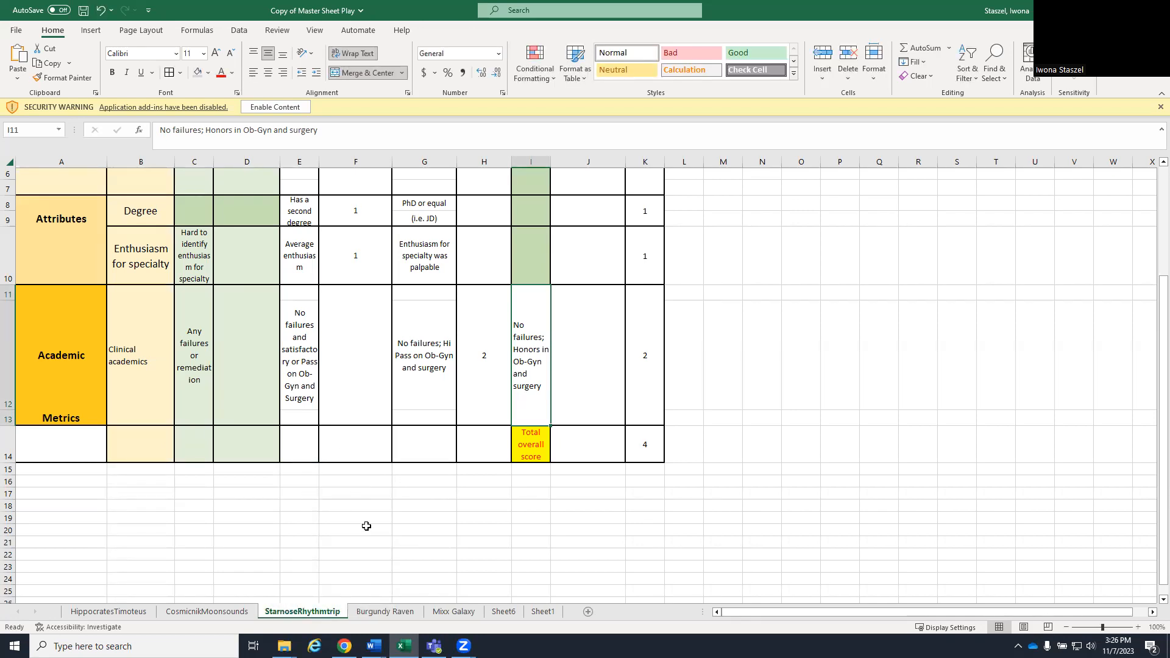
click(550, 614)
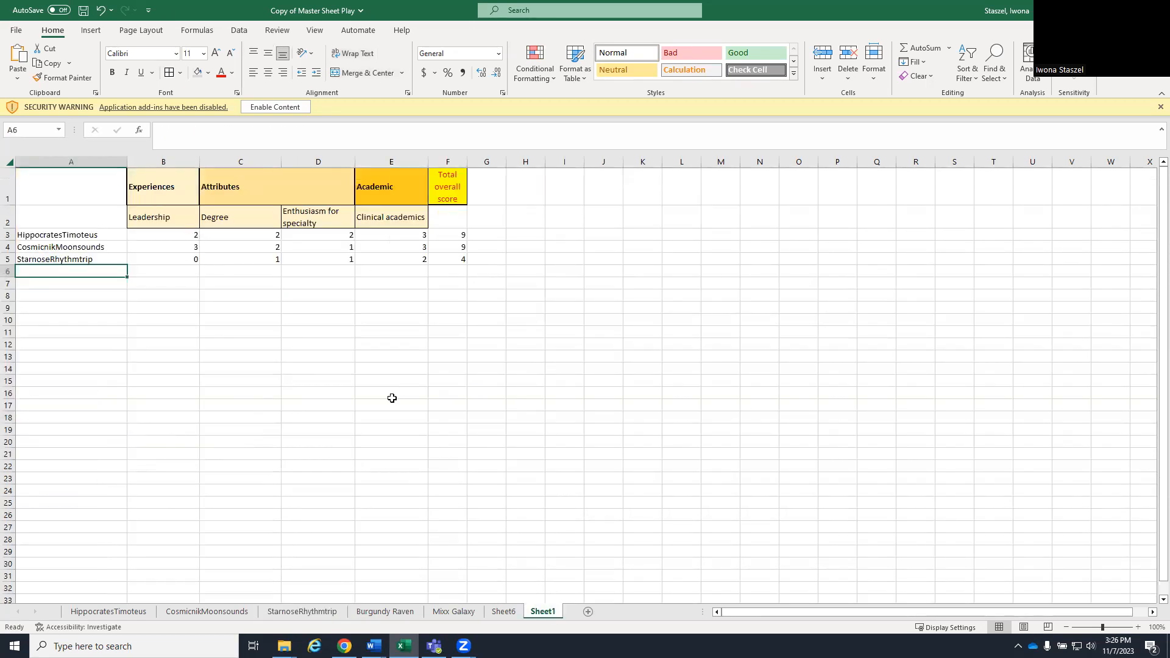